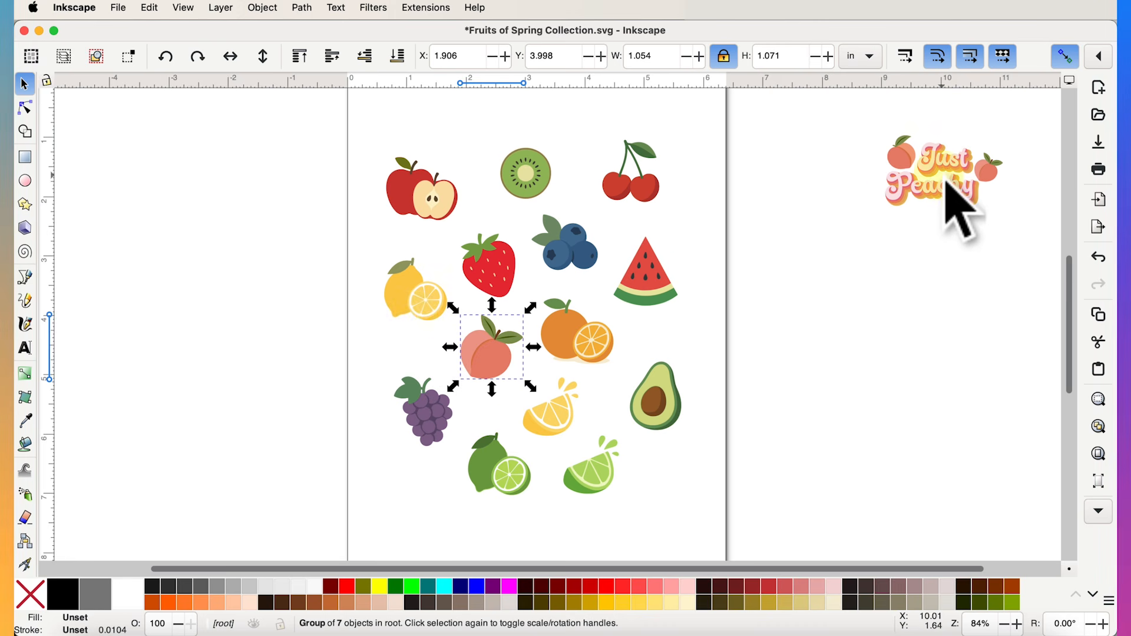
Examine the finished "Just Peachy" sample design beside the page, including its layered lettering and the two peach groups.
click(824, 315)
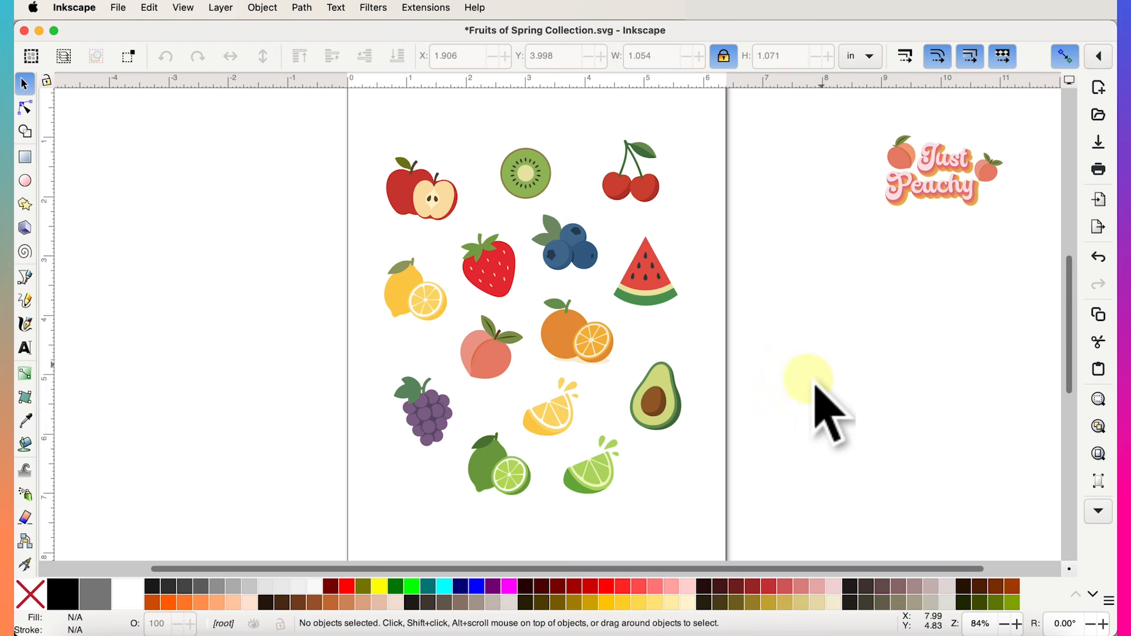
scroll(743, 448, right, 3)
scroll(744, 447, up, 1)
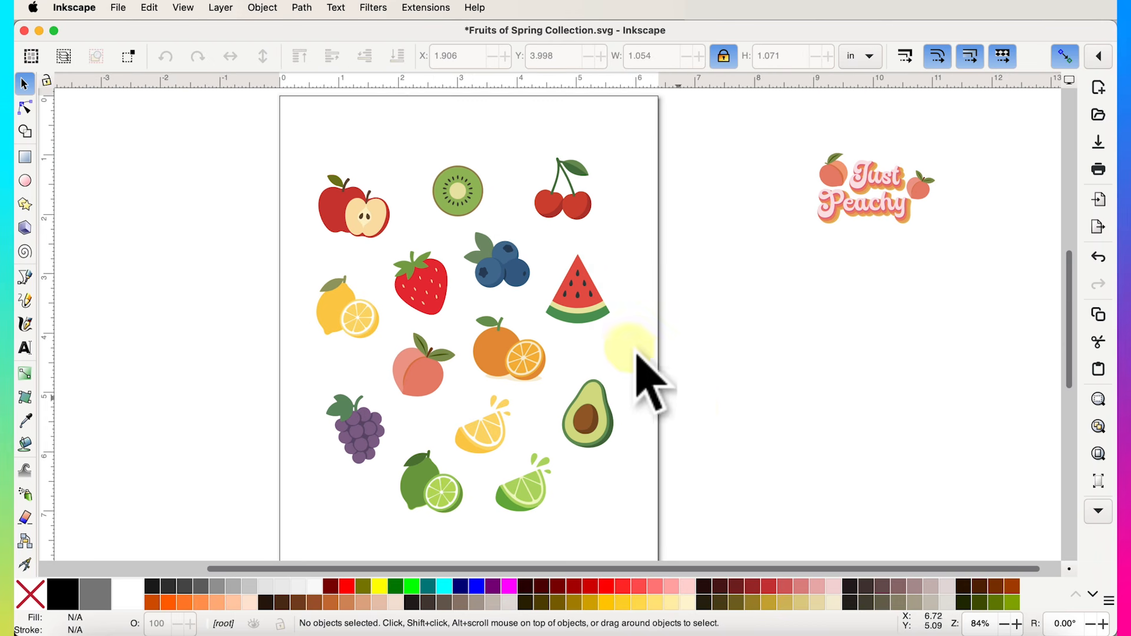
scroll(756, 239, right, 10)
scroll(756, 239, up, 1)
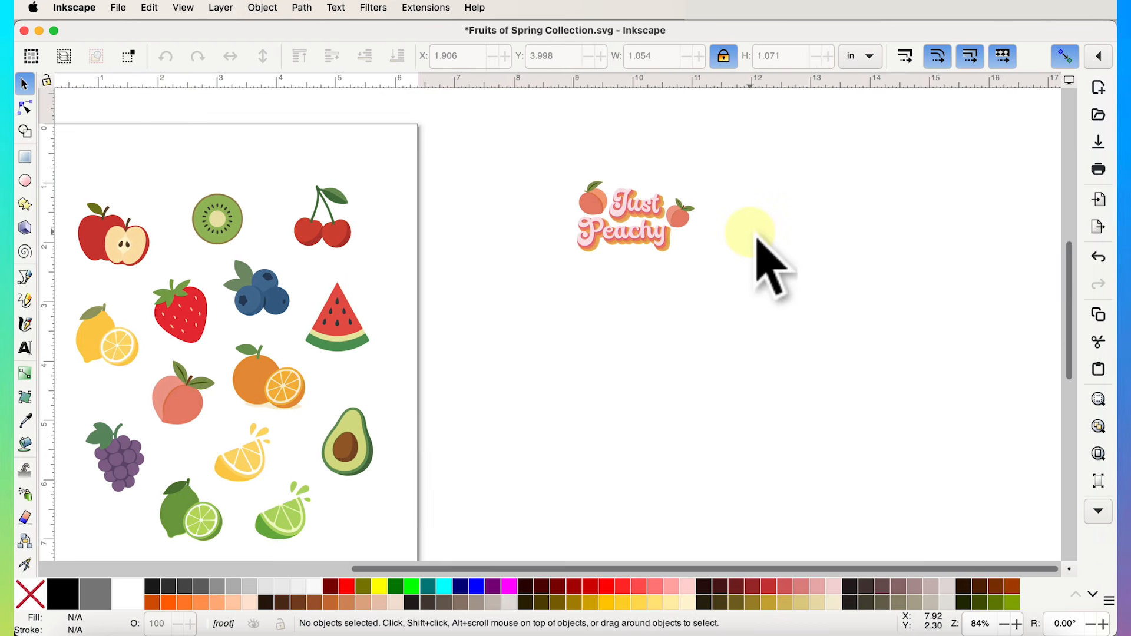
scroll(617, 206, up, 5)
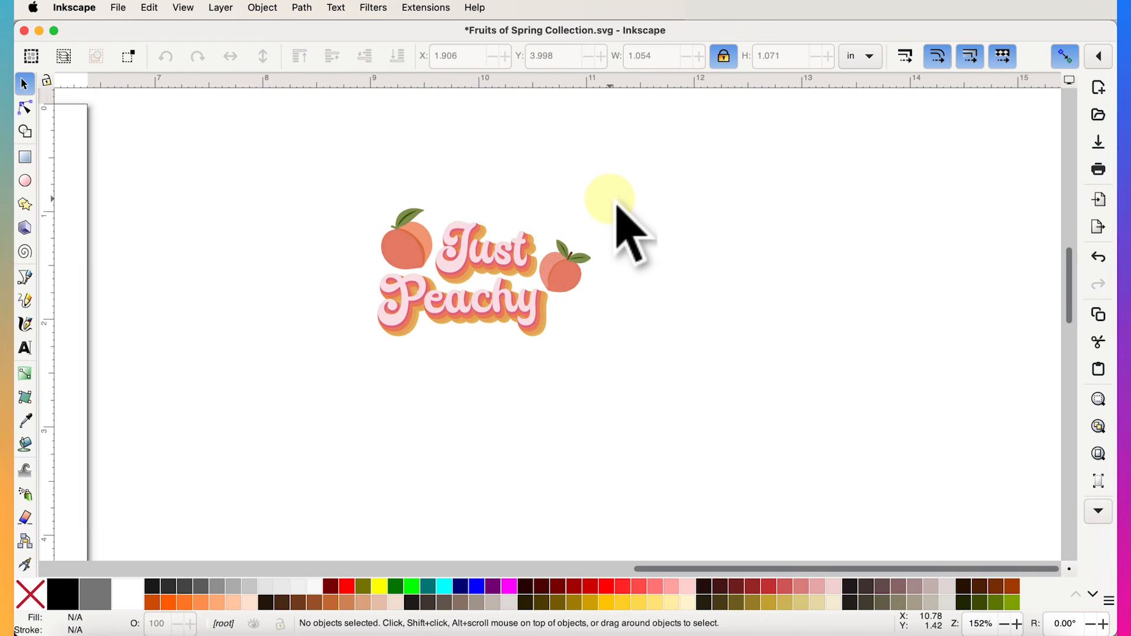
scroll(618, 206, up, 1)
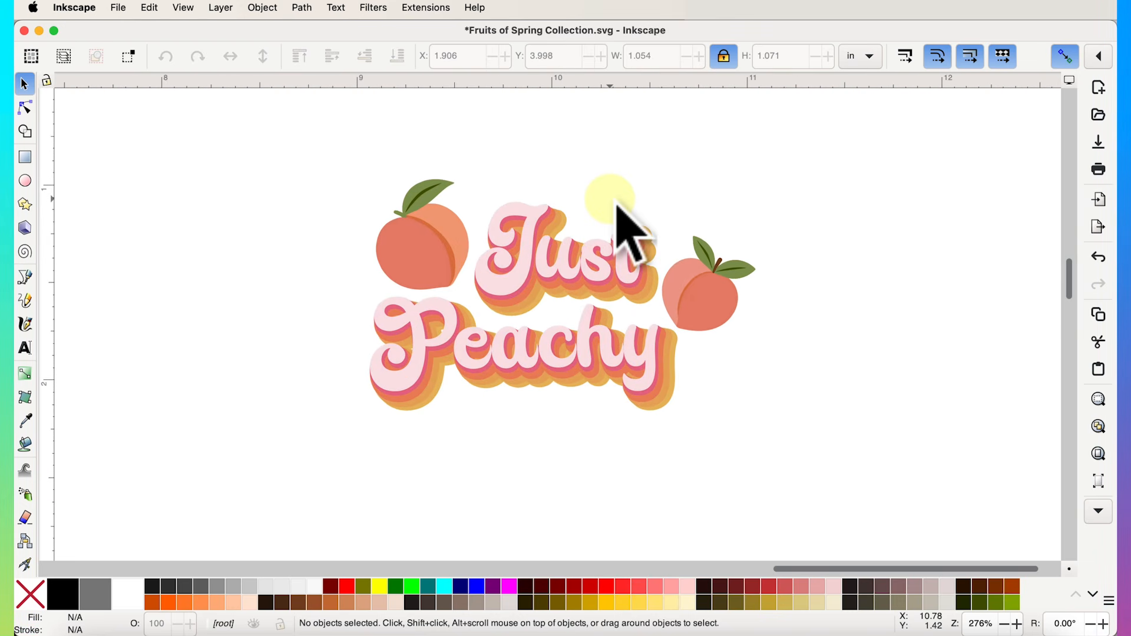
scroll(618, 205, down, 2)
scroll(612, 241, down, 3)
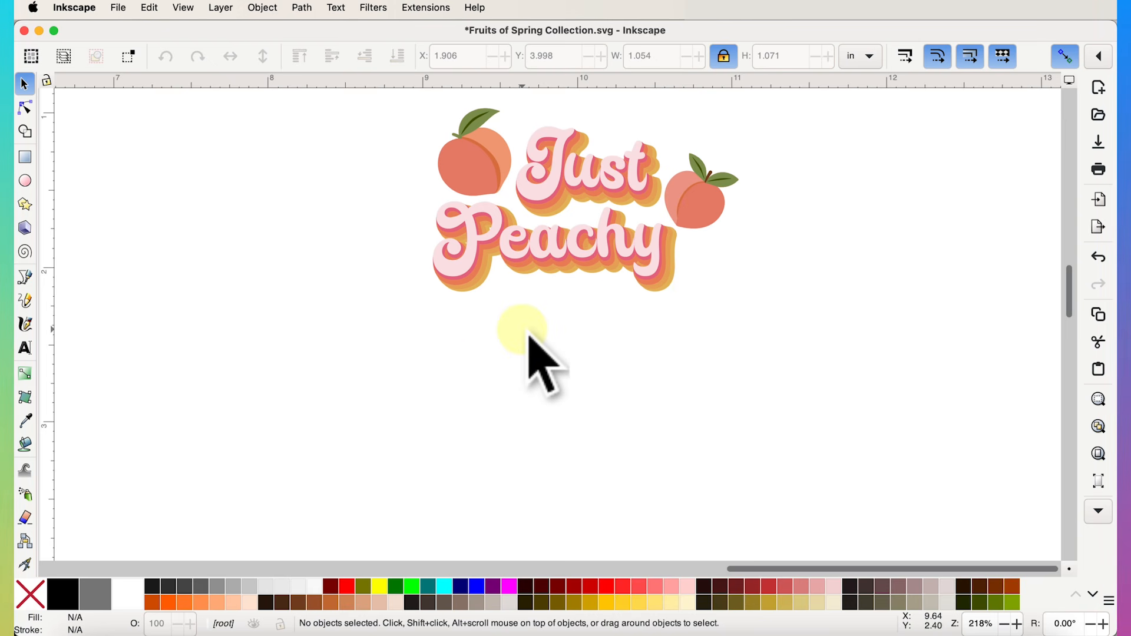
scroll(529, 337, right, 2)
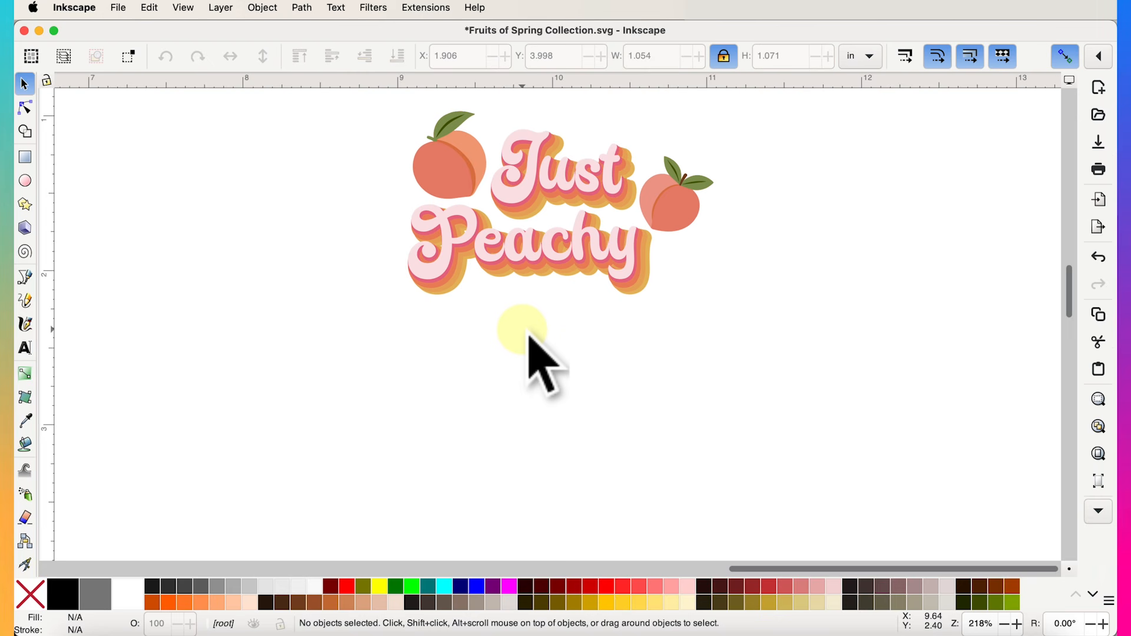
scroll(529, 337, down, 1)
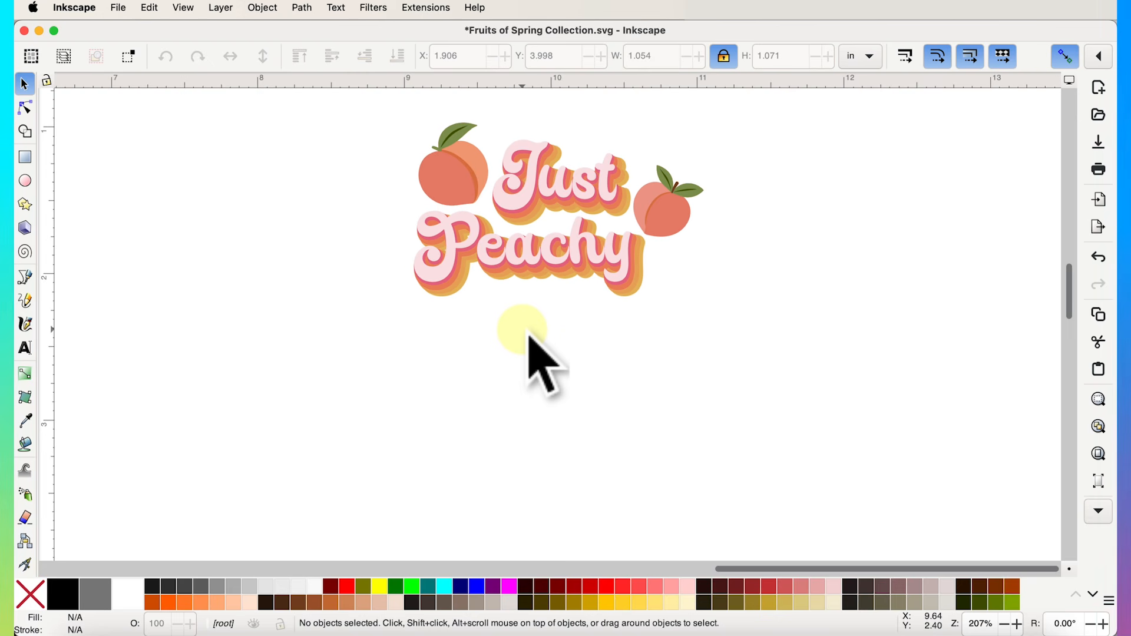
scroll(529, 337, down, 1)
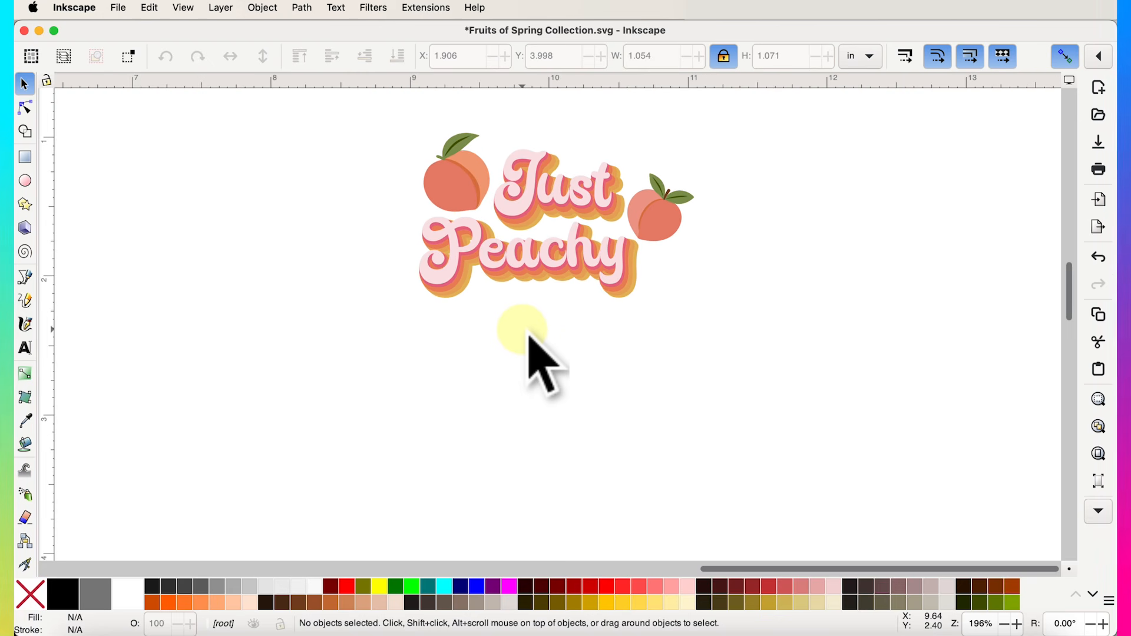
click(462, 200)
click(656, 230)
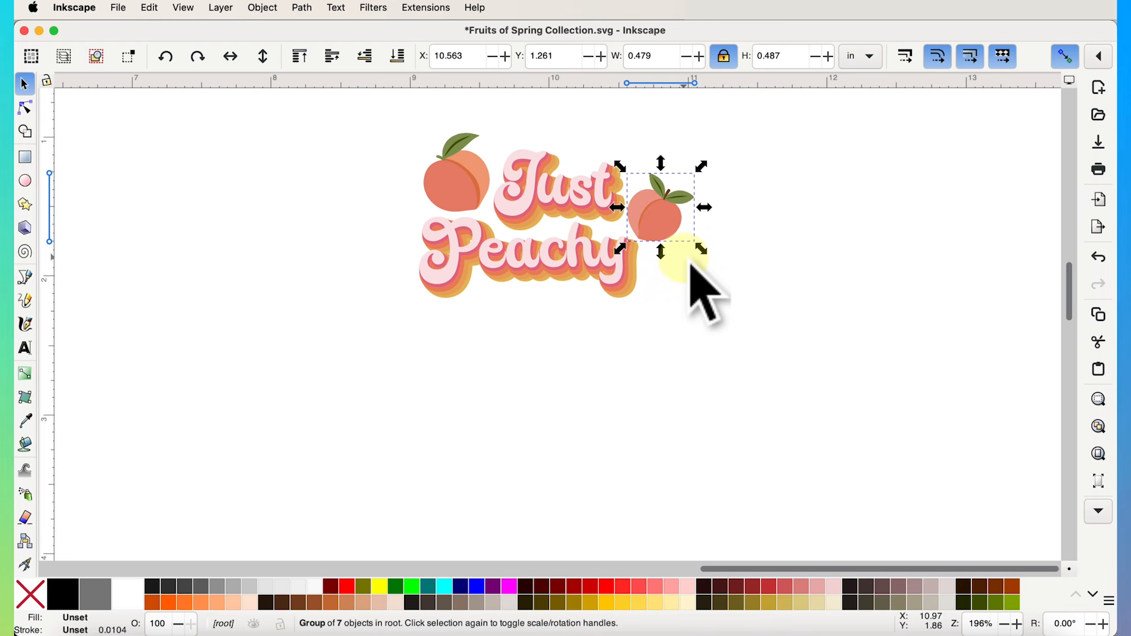
click(682, 287)
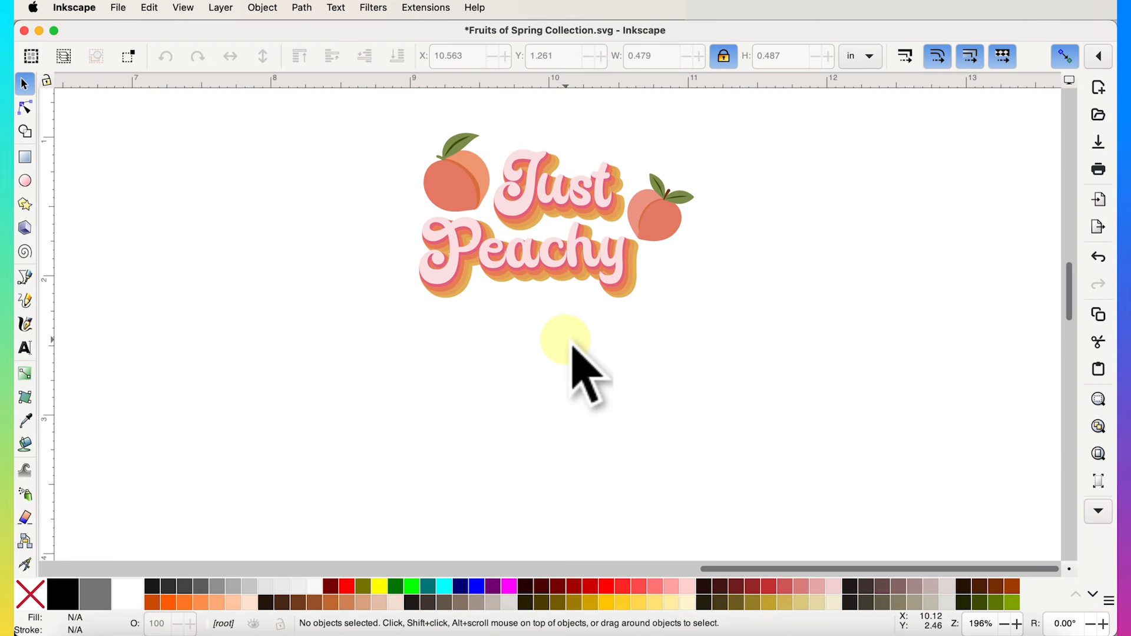
Add the text "Just Peachy" in the Retro Groovy font on the empty canvas below the sample design and shift it slightly down.
scroll(570, 345, down, 5)
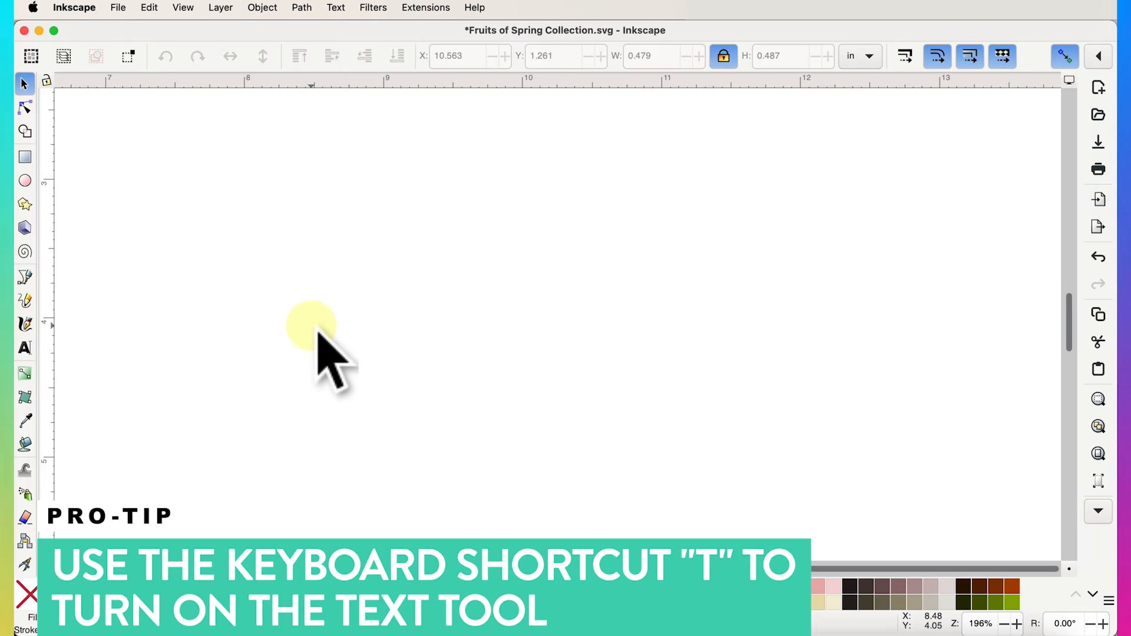
key(t)
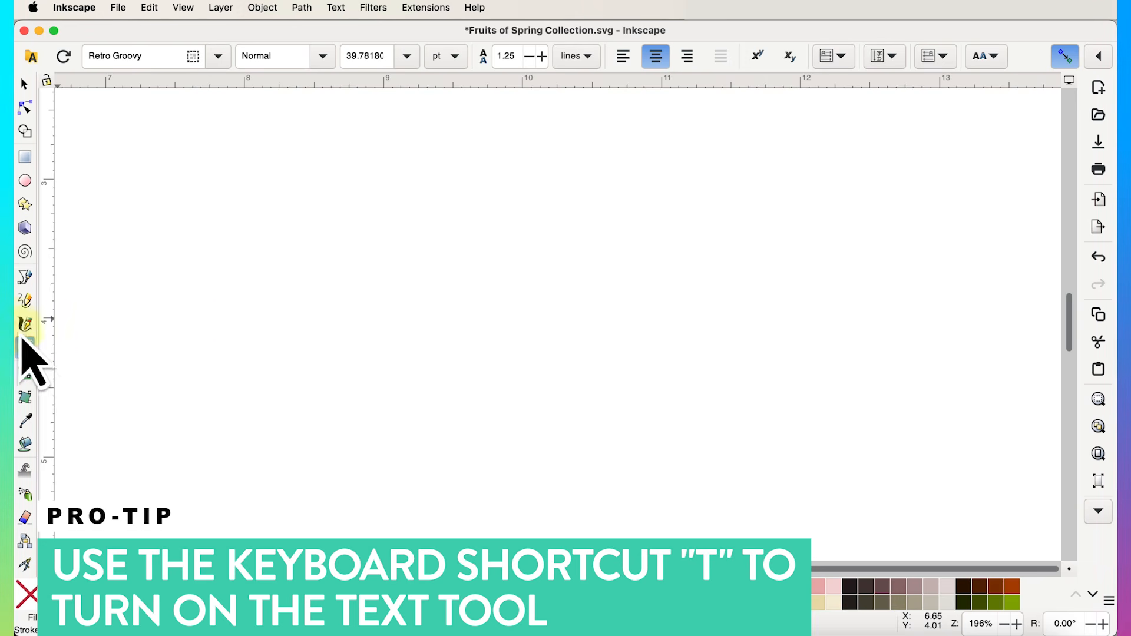
click(385, 320)
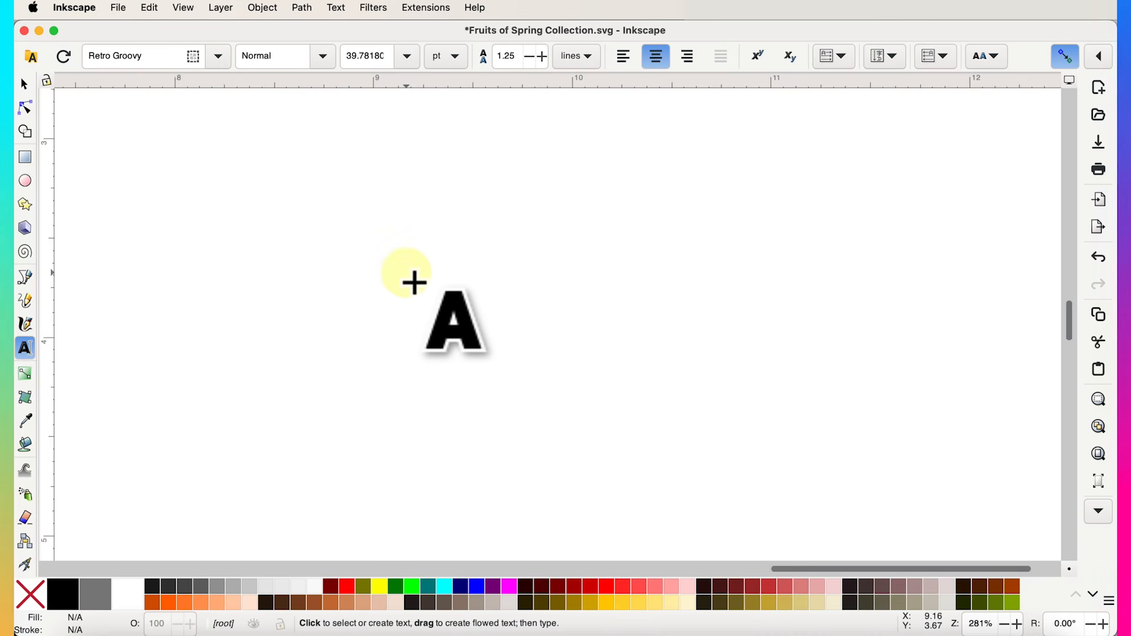
scroll(415, 282, down, 1)
scroll(415, 283, up, 5)
scroll(415, 282, right, 3)
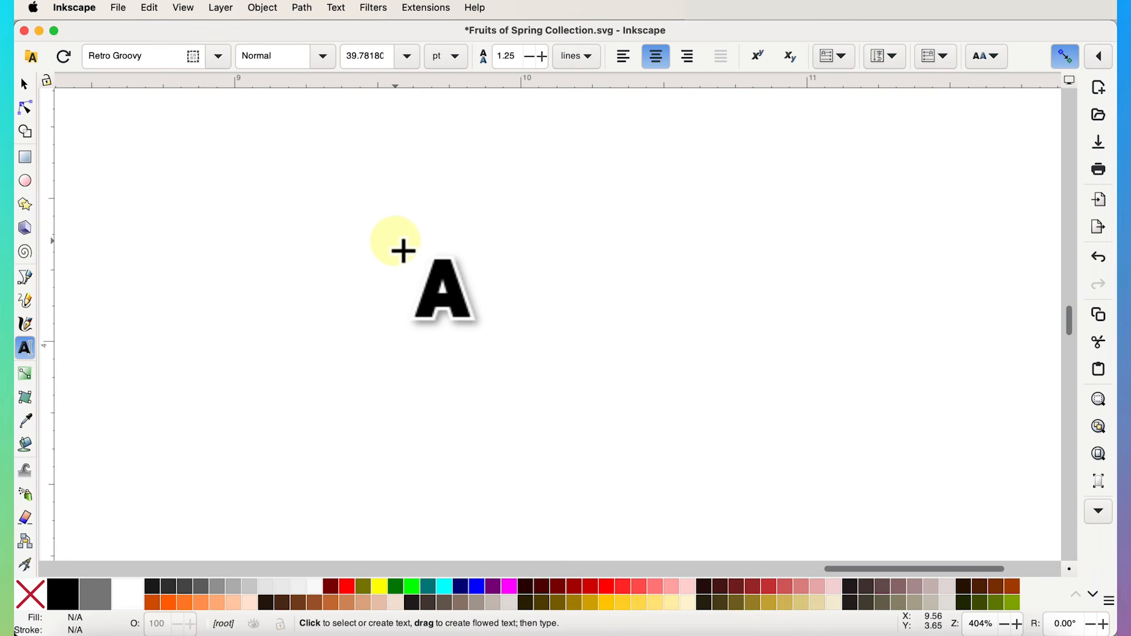
text(Just )
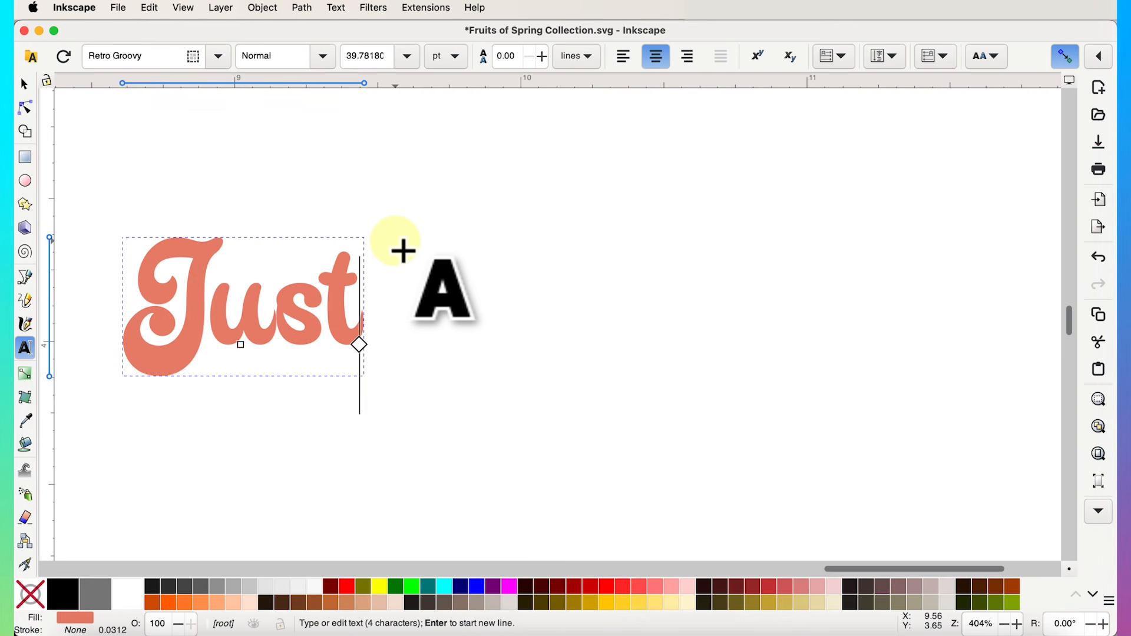
text(Peachy)
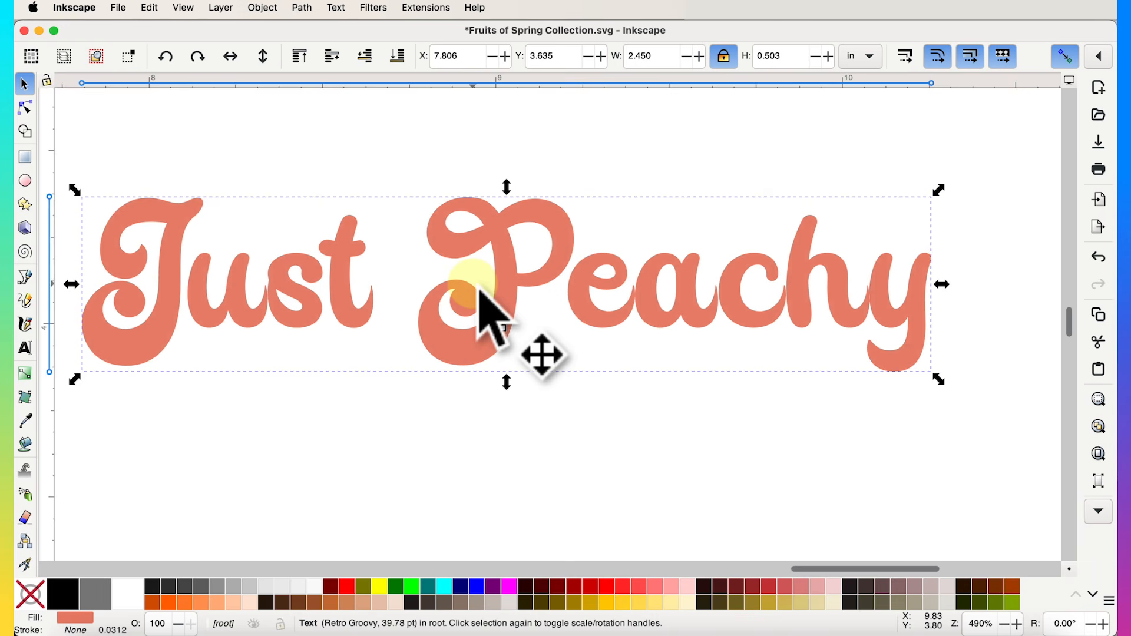
scroll(473, 283, down, 1)
scroll(538, 267, down, 1)
drag(538, 267, 529, 317)
Open the Text and Font settings for the new text and widen their docked area slightly.
click(338, 7)
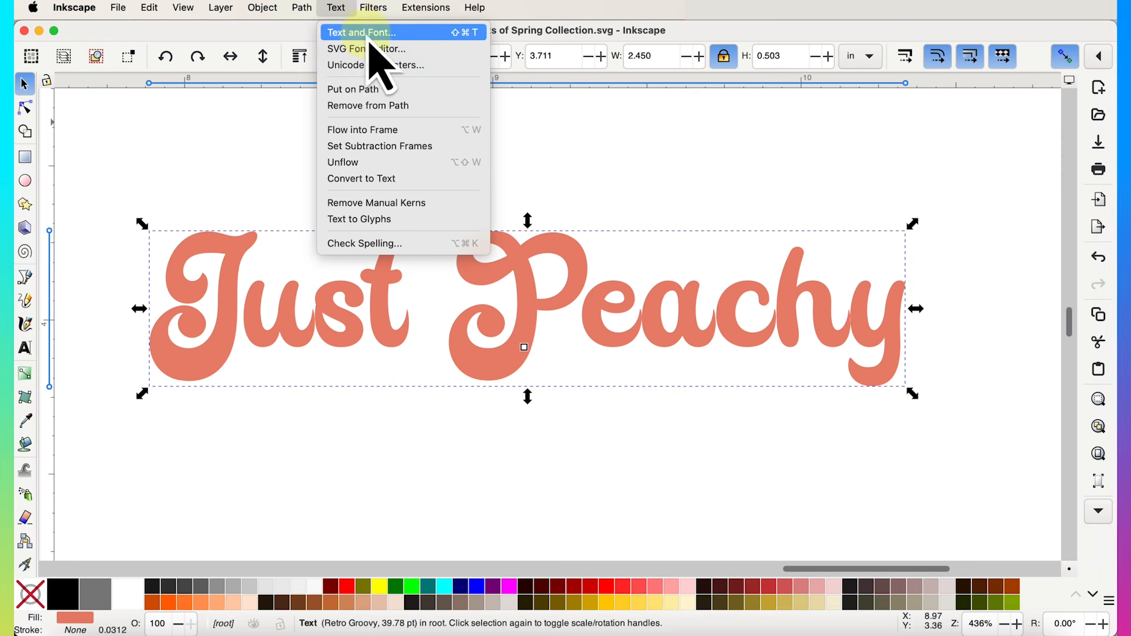
click(412, 32)
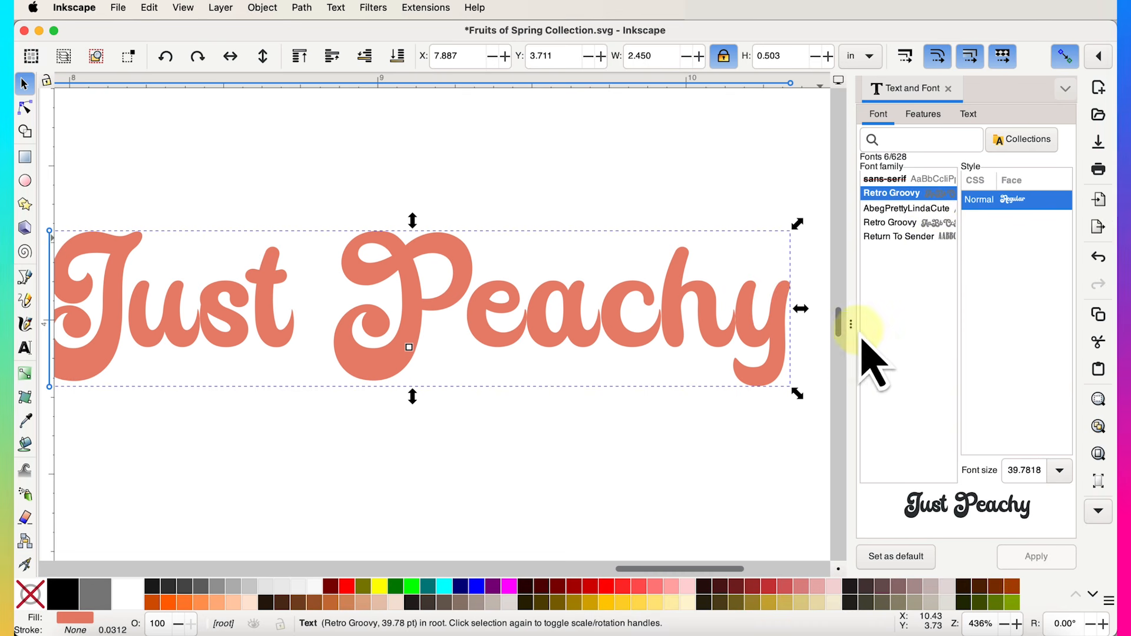
drag(850, 324, 818, 328)
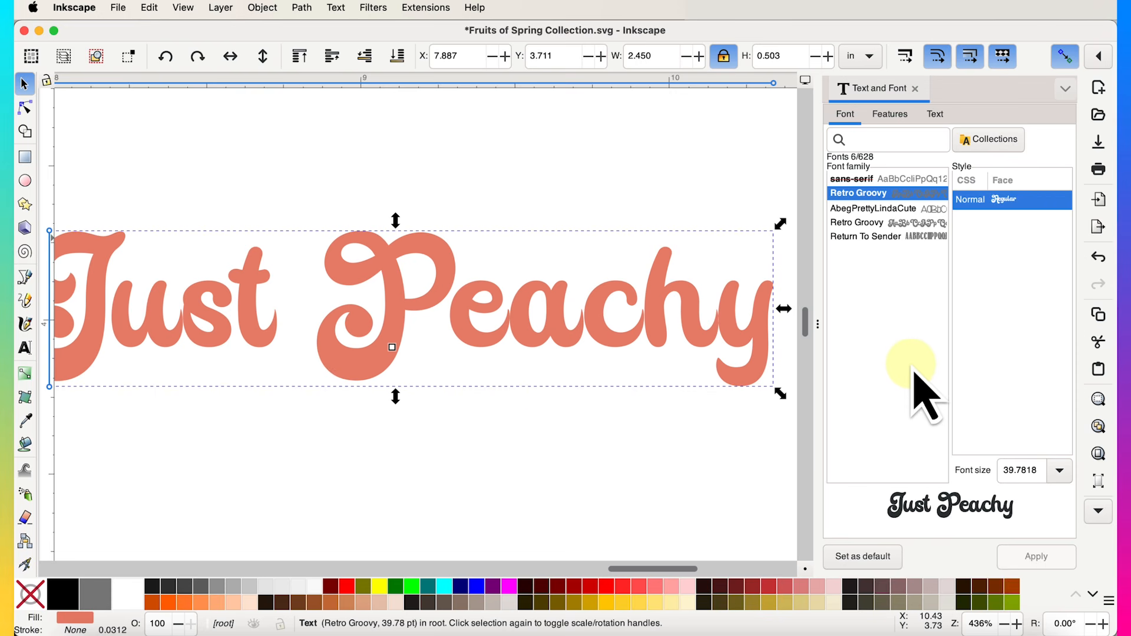
scroll(545, 440, down, 1)
scroll(547, 441, left, 2)
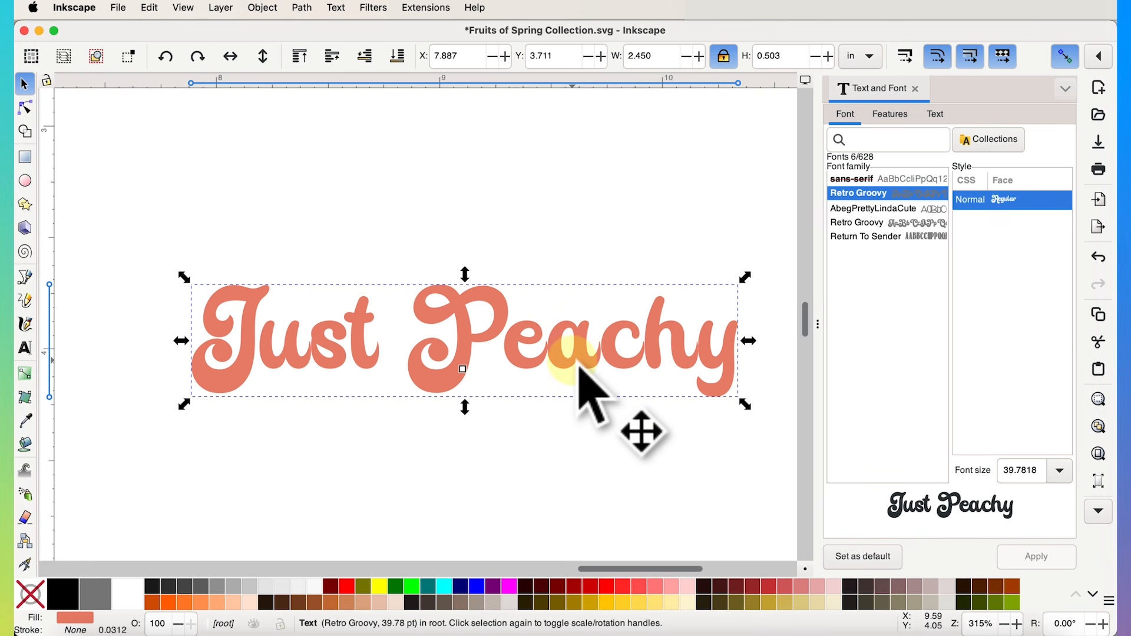
Remove the first "e" from "Peachy" in the live text and enter it again.
double_click(539, 354)
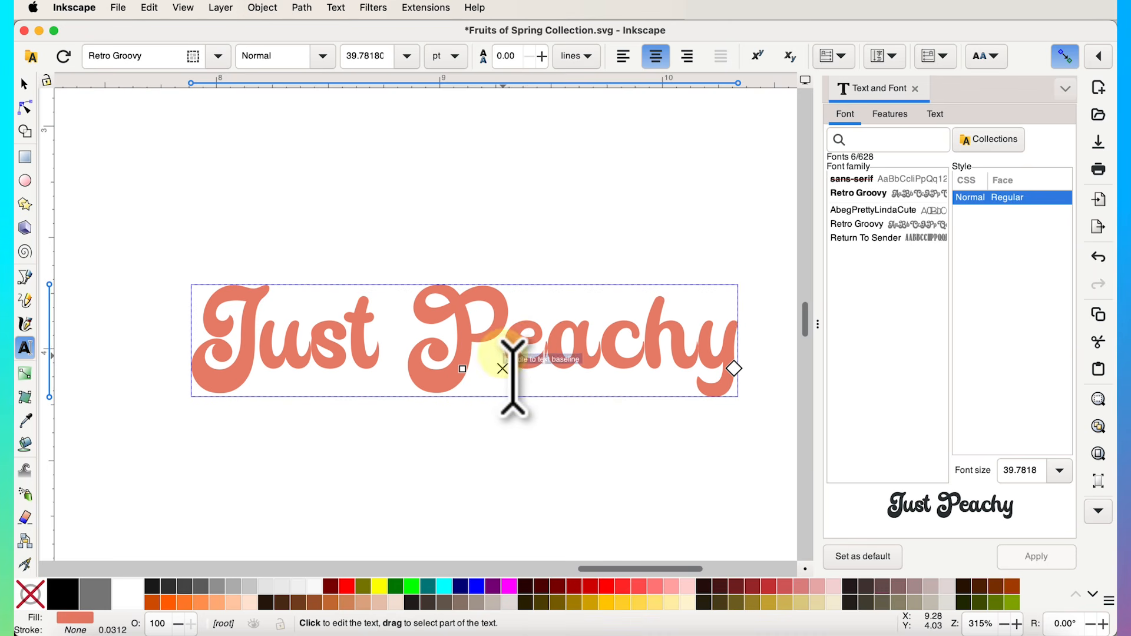
key(BackSpace)
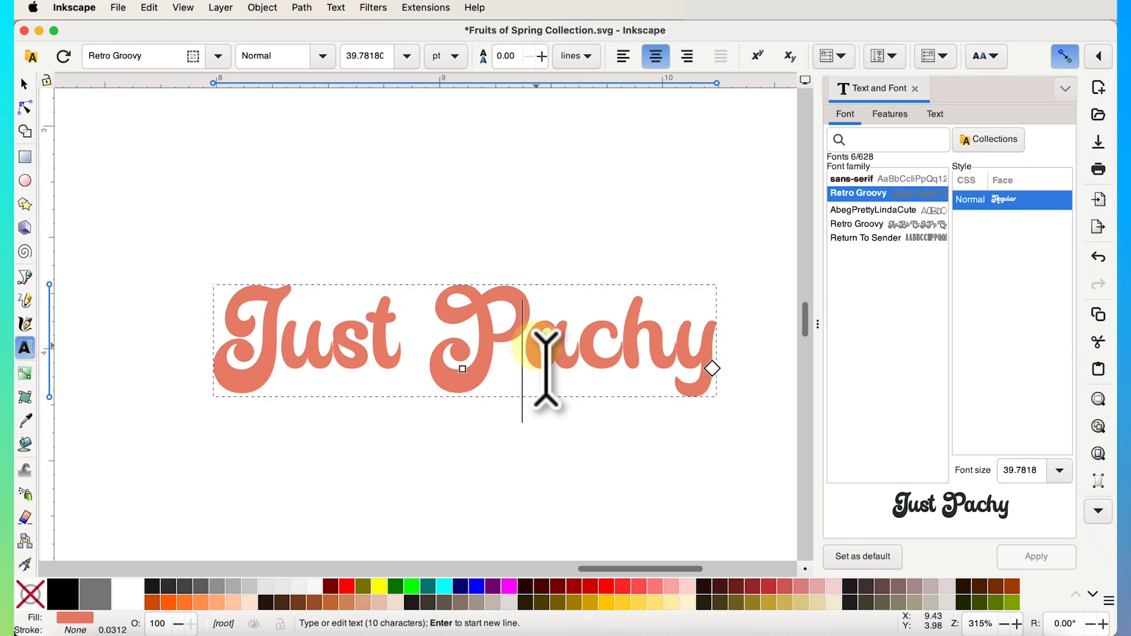
text(e)
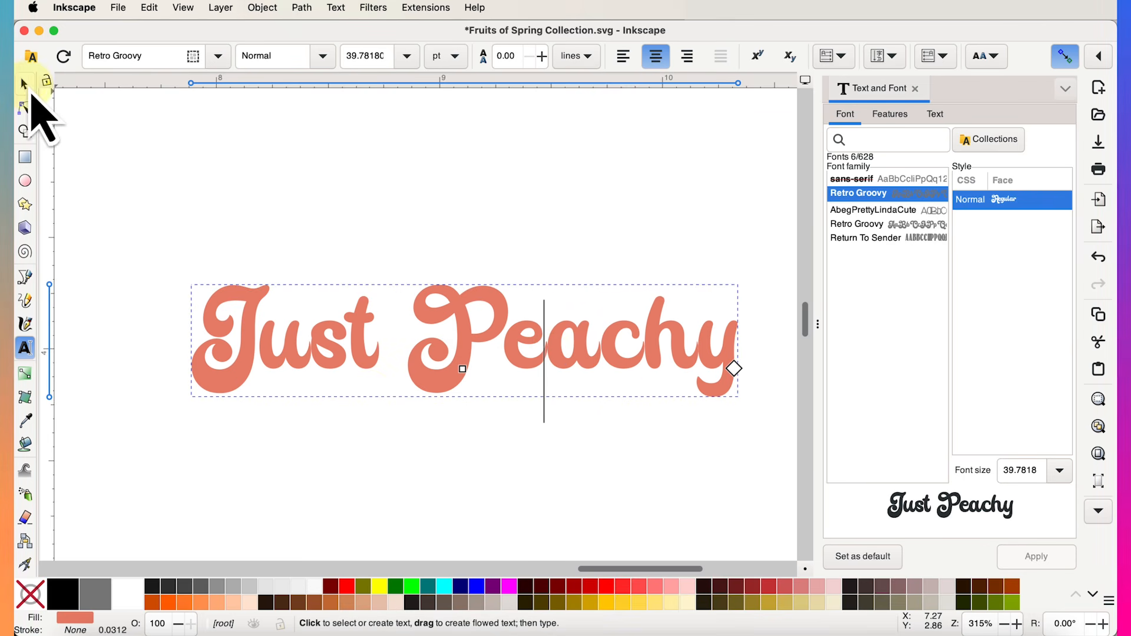
Move the new "Just Peachy" text slightly up to about Y 3.516 in.
click(24, 84)
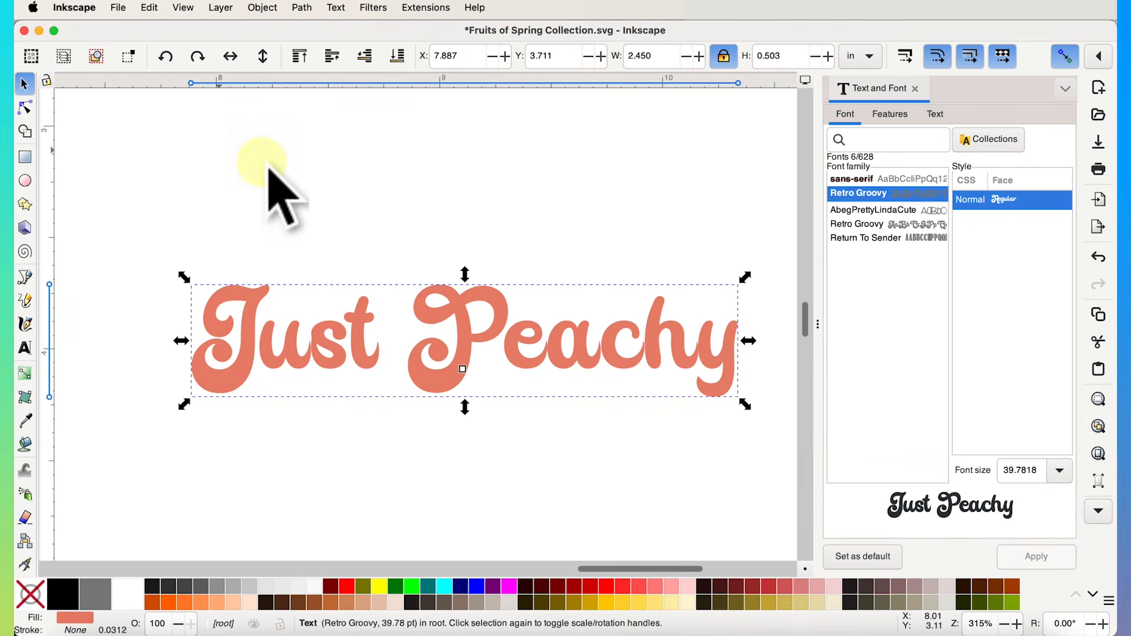
drag(682, 329, 458, 266)
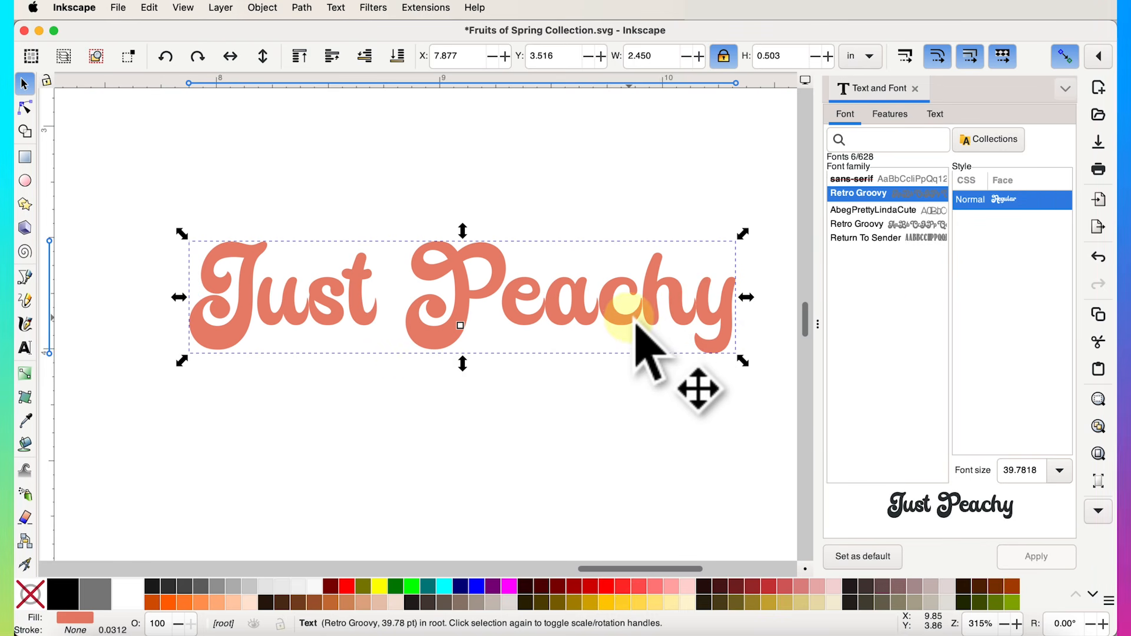
Examine the stacked colour layers behind the lettering of the finished sample design in close-up, and return to the new text.
scroll(637, 323, down, 2)
scroll(636, 330, up, 10)
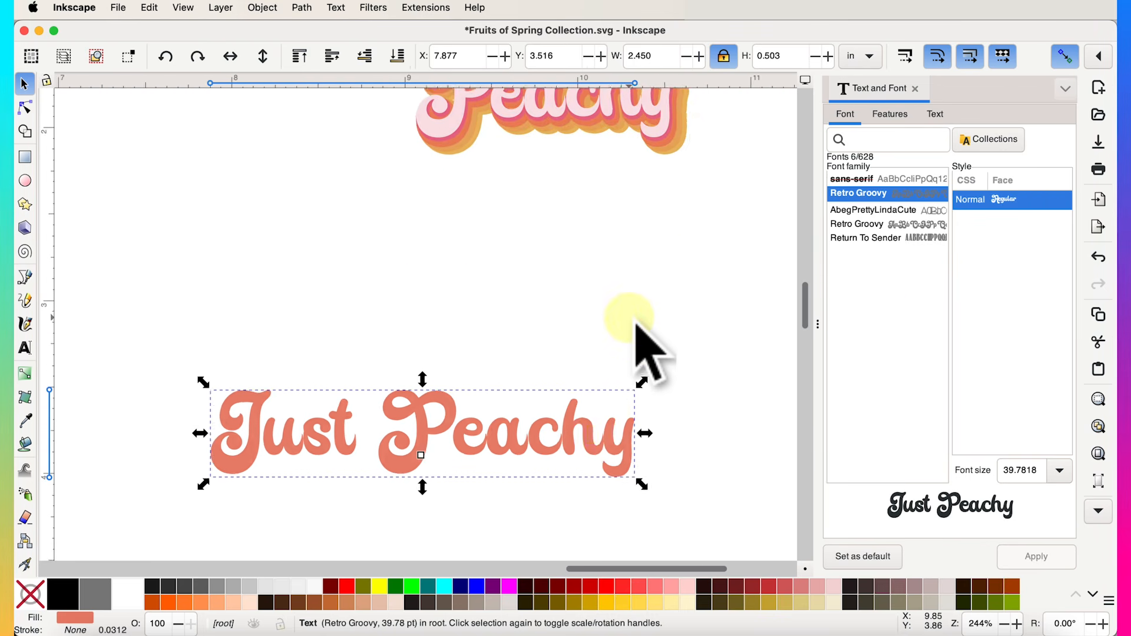
scroll(642, 341, down, 1)
scroll(643, 255, up, 2)
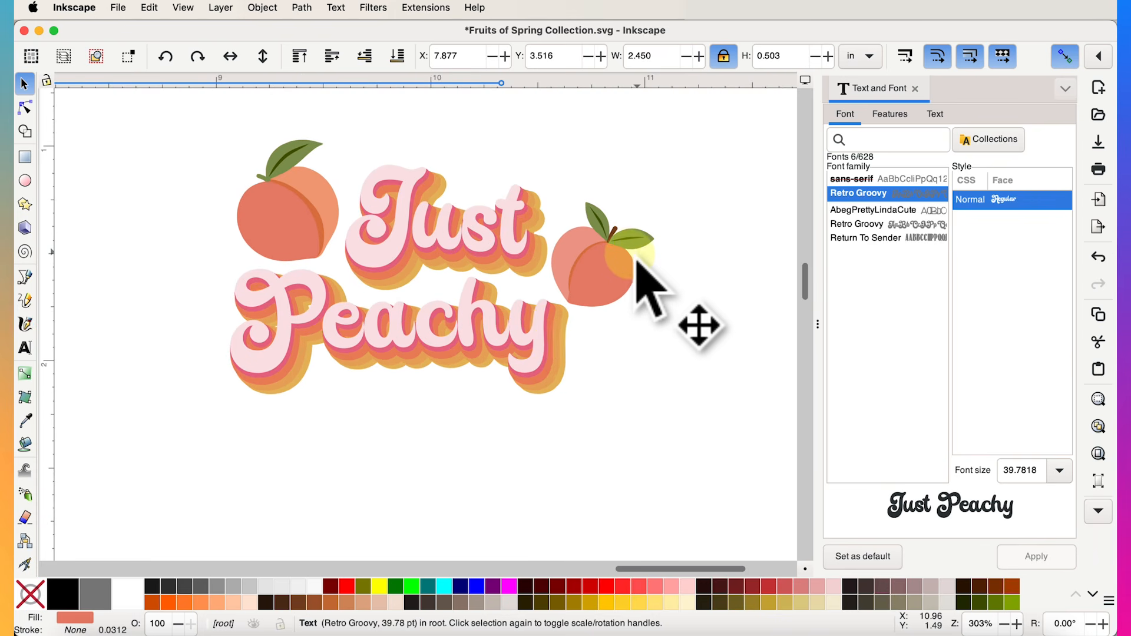
scroll(552, 335, up, 5)
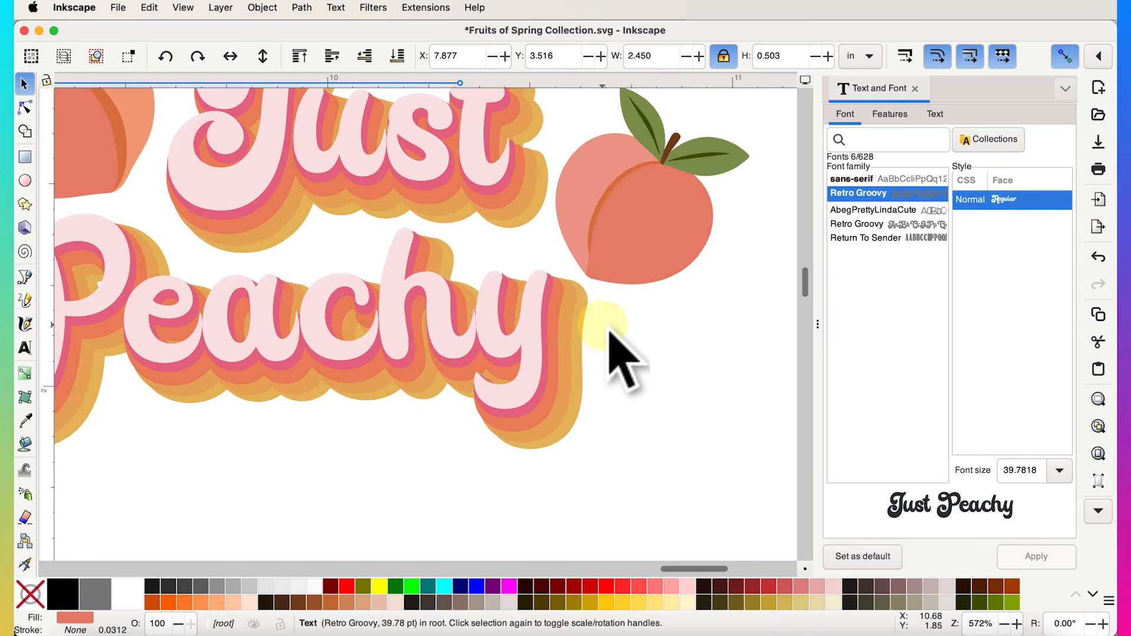
scroll(614, 353, down, 8)
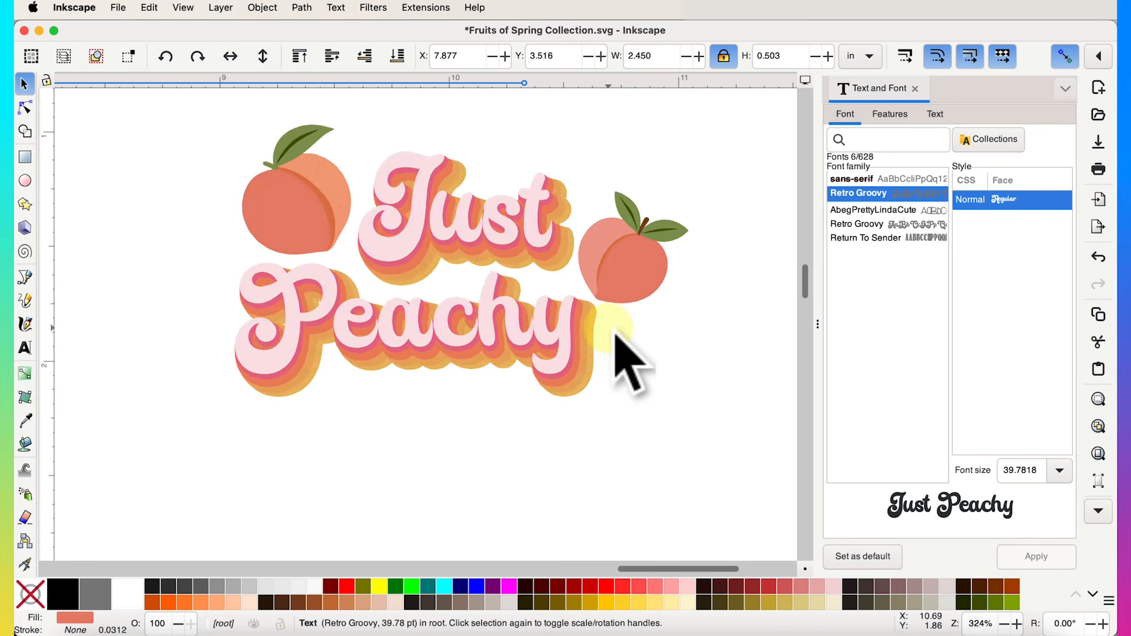
scroll(616, 341, down, 5)
scroll(518, 331, up, 3)
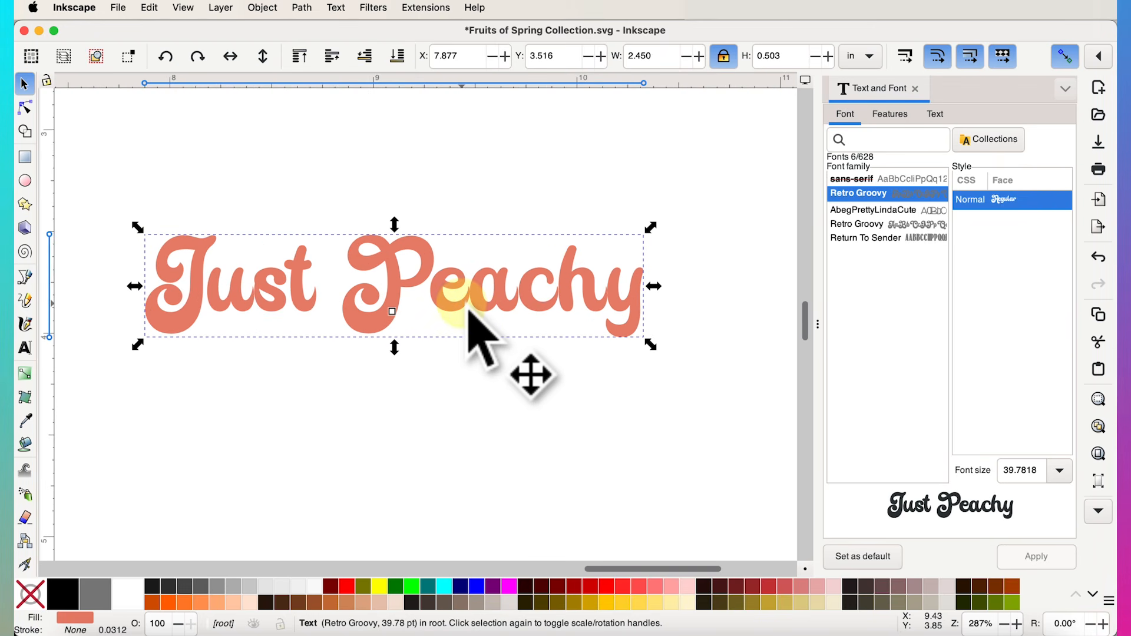
Duplicate the plain "Just Peachy" text and place the copy directly below the original at about Y 4.288 in.
right_click(468, 308)
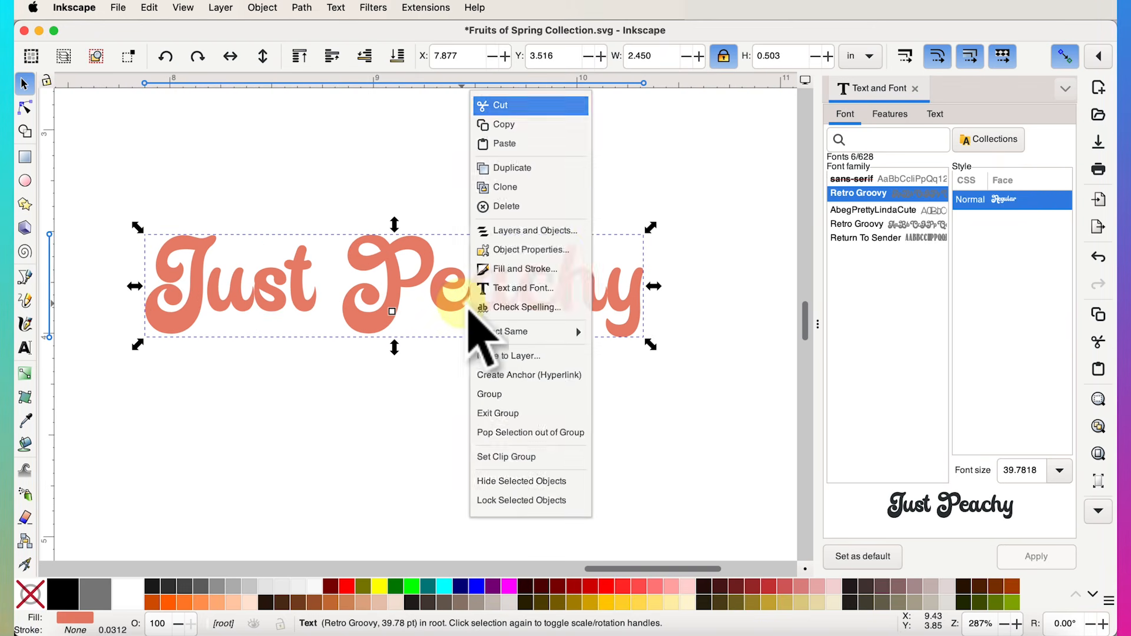
click(551, 174)
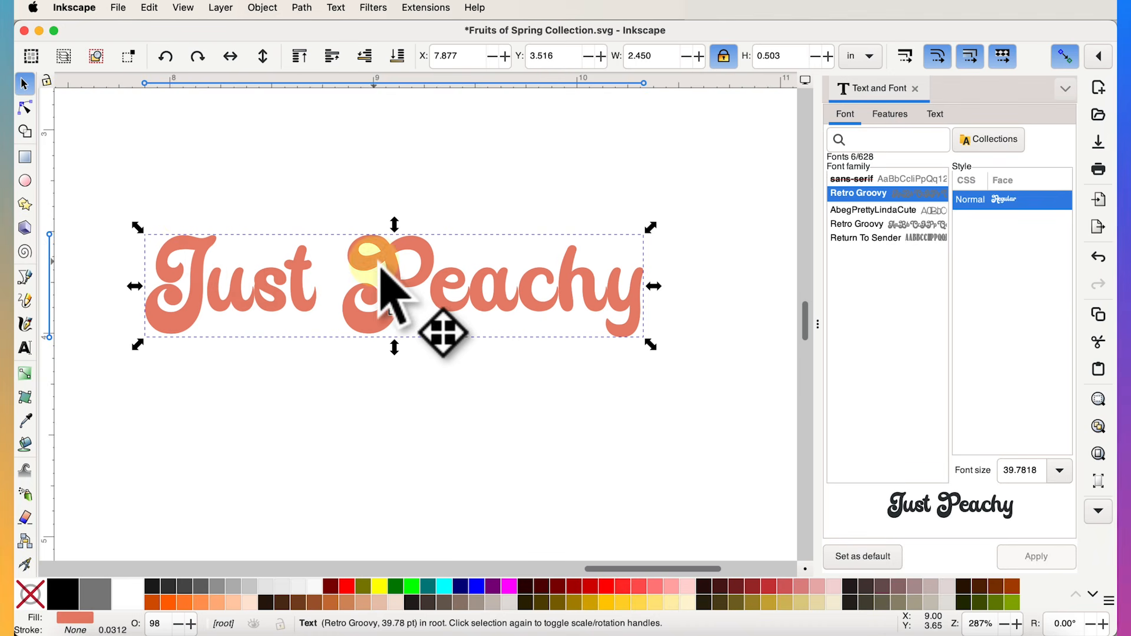
key(super+d)
drag(380, 264, 380, 422)
scroll(379, 424, down, 2)
scroll(380, 428, left, 3)
scroll(380, 428, down, 1)
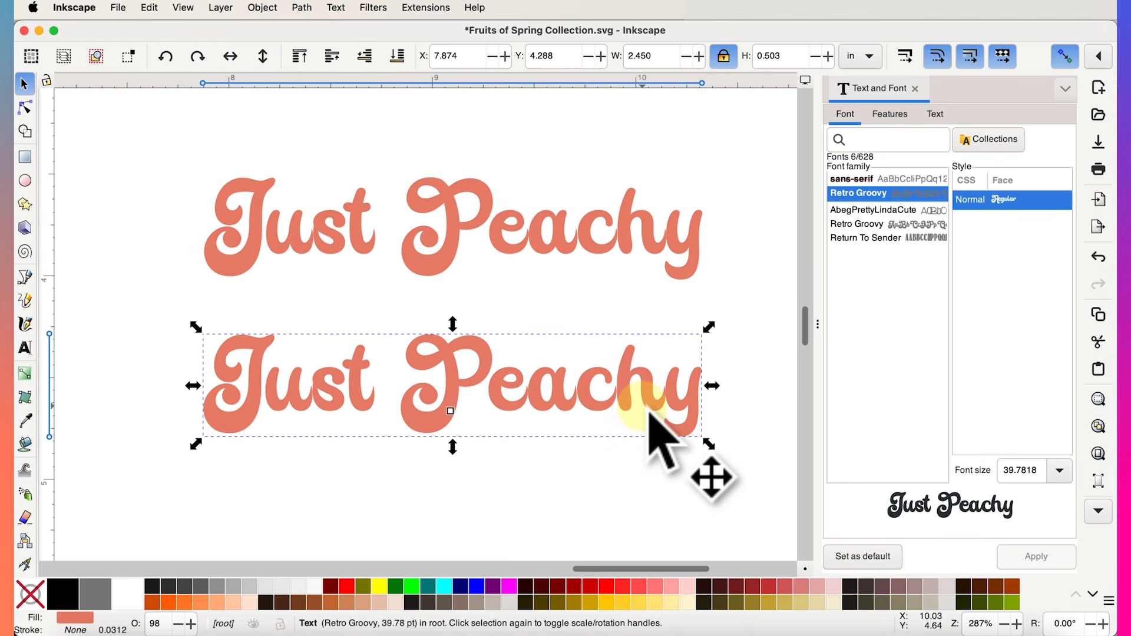
key(alt)
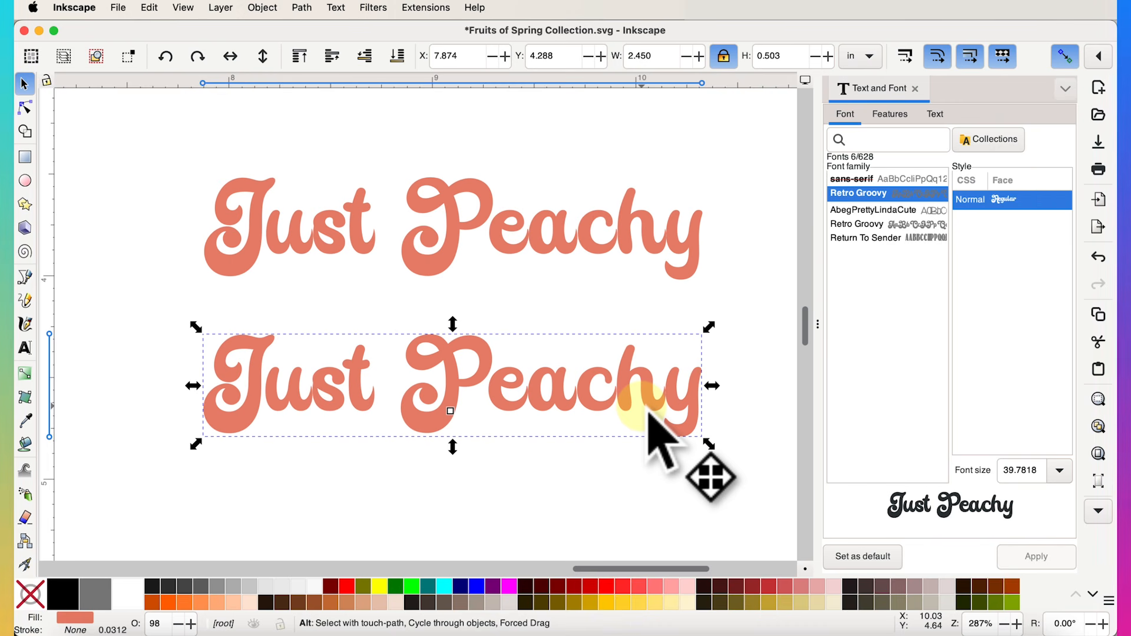
Undo the copy's last move so it lies directly on top of the original "Just Peachy" text.
key(super+z)
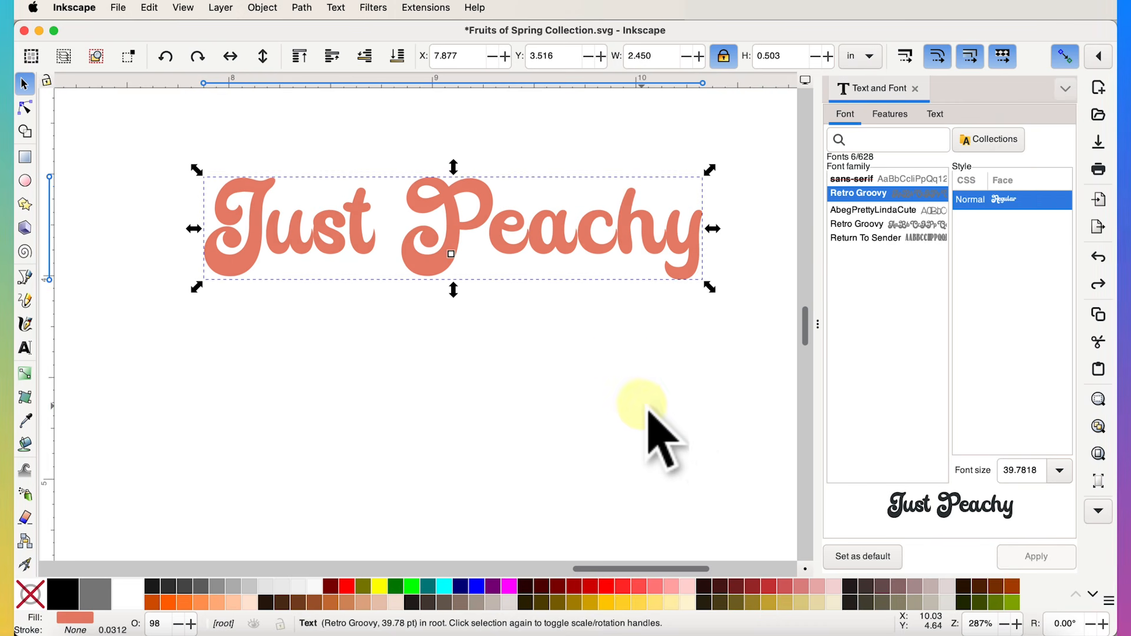
scroll(596, 269, up, 2)
scroll(595, 269, up, 1)
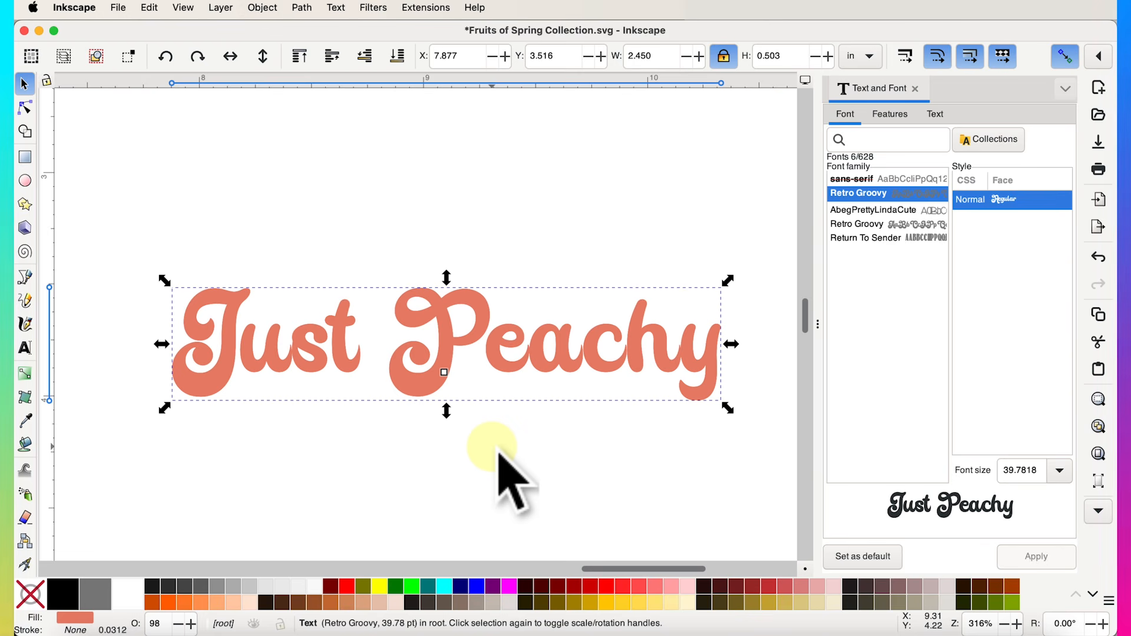
Open the fill settings and recolour the top copy of "Just Peachy" to a flat dark red, RGBA c13111ff.
click(261, 8)
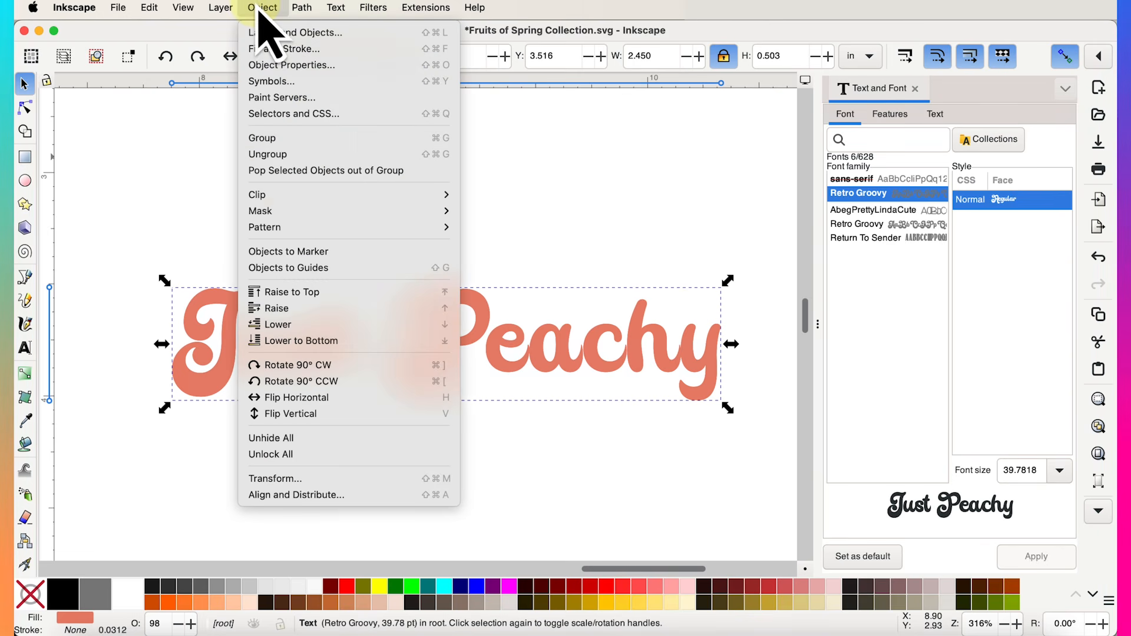
click(294, 49)
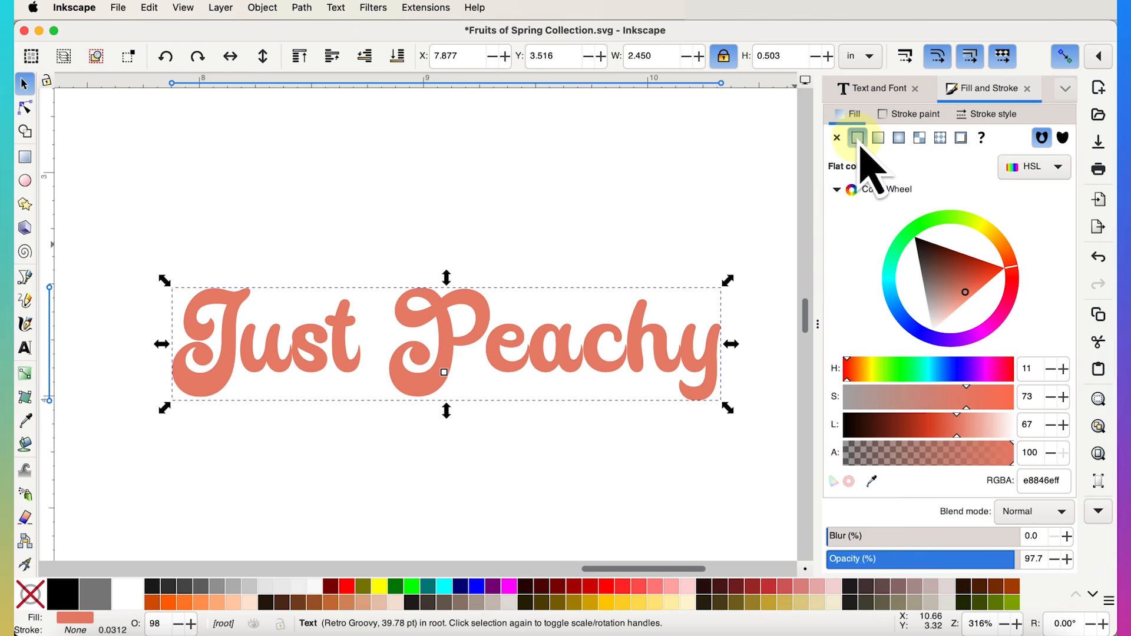
click(835, 197)
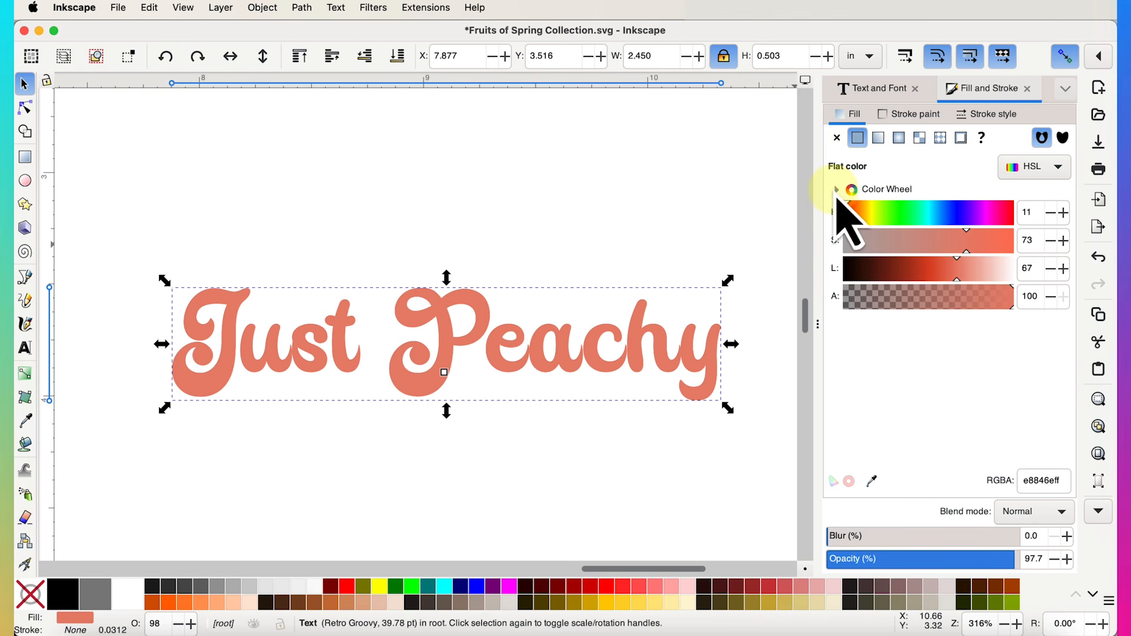
click(836, 197)
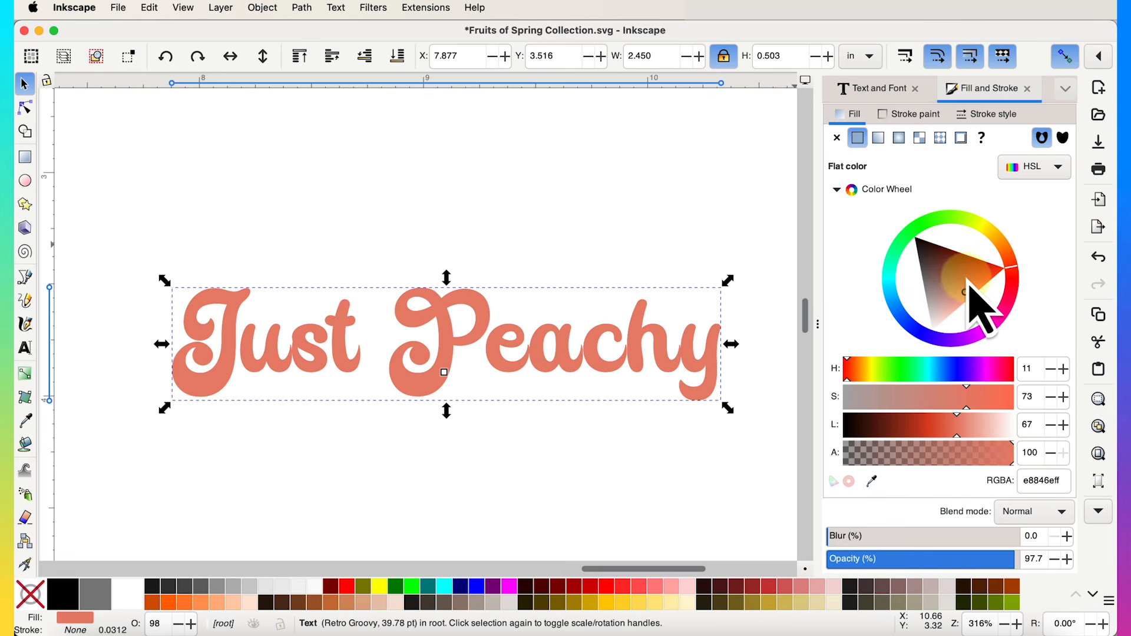
drag(984, 302, 985, 276)
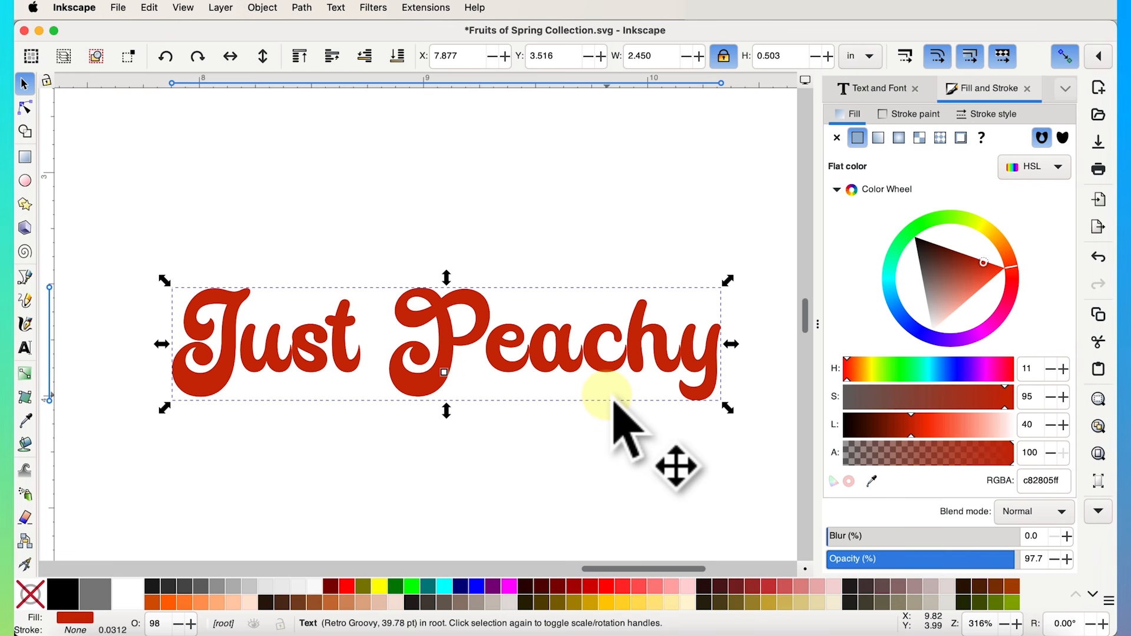
click(81, 8)
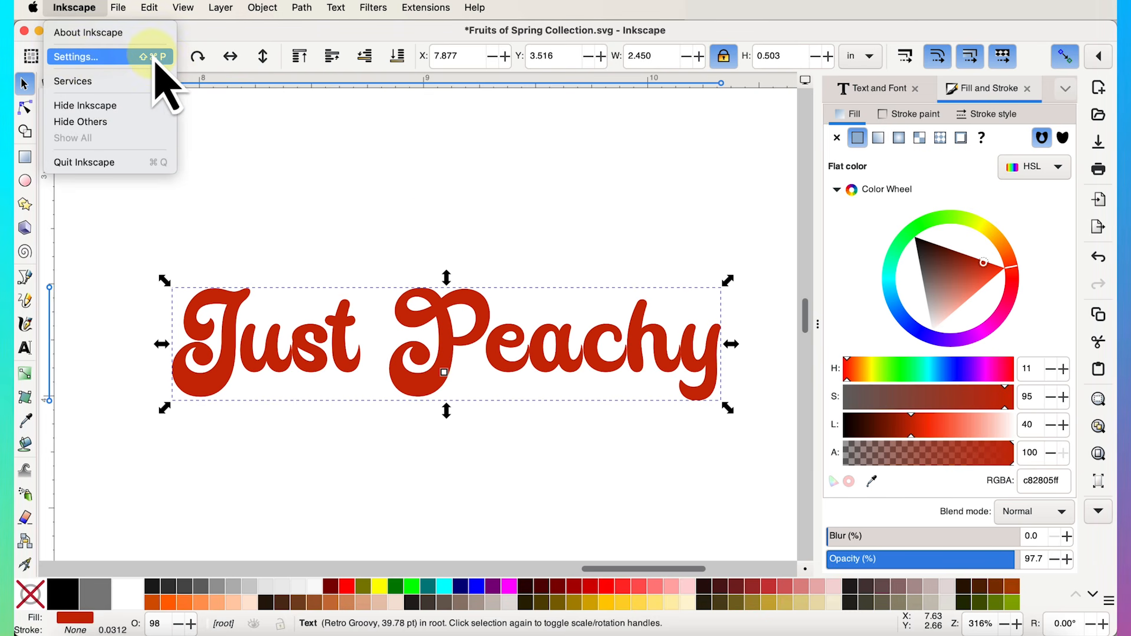
click(537, 266)
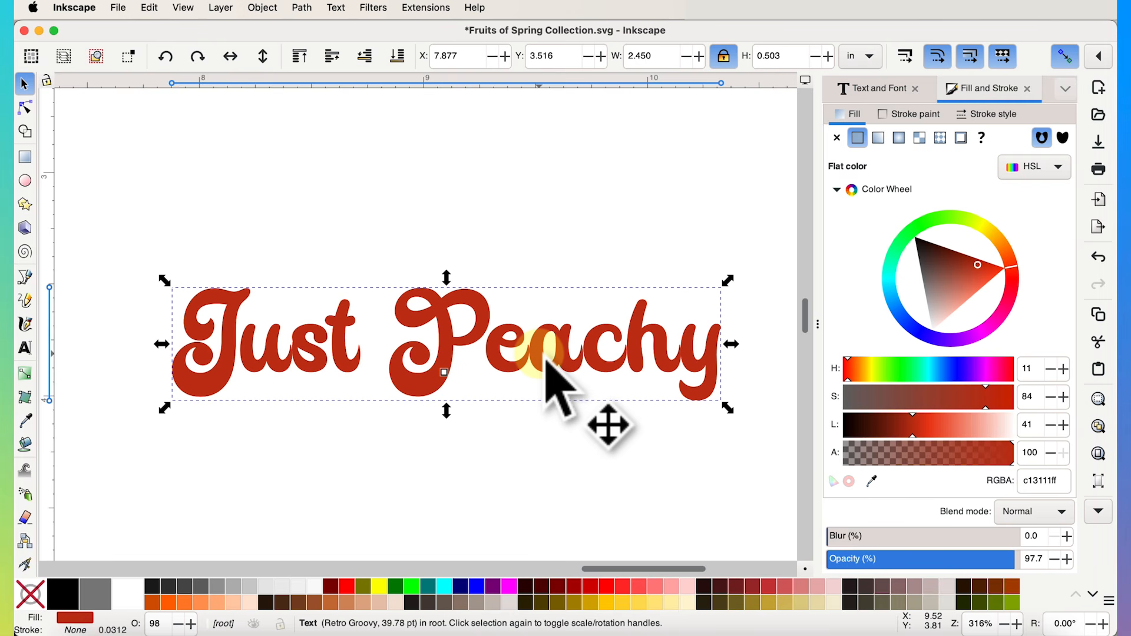
Nudge the dark red text slightly left and up to X 7.856 in, Y 3.495 in, and deselect it.
key(alt+Left)
key(alt+Left)
key(alt+Left)
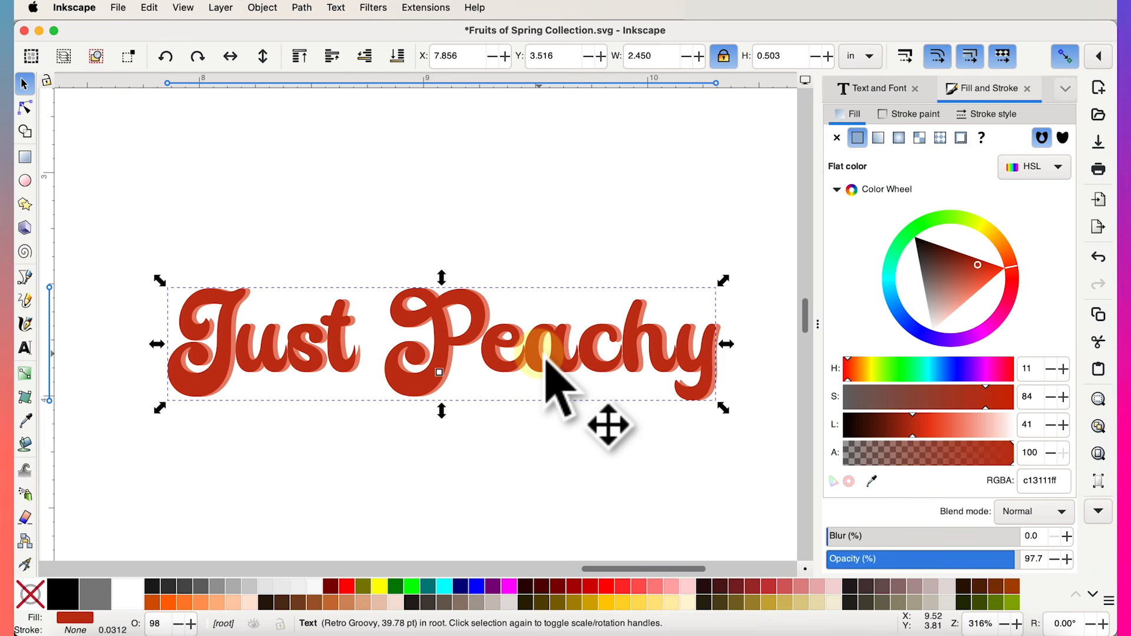
key(alt+Up)
key(alt+Up)
key(alt+Up)
key(alt+Up)
key(alt+Up)
key(alt+Up)
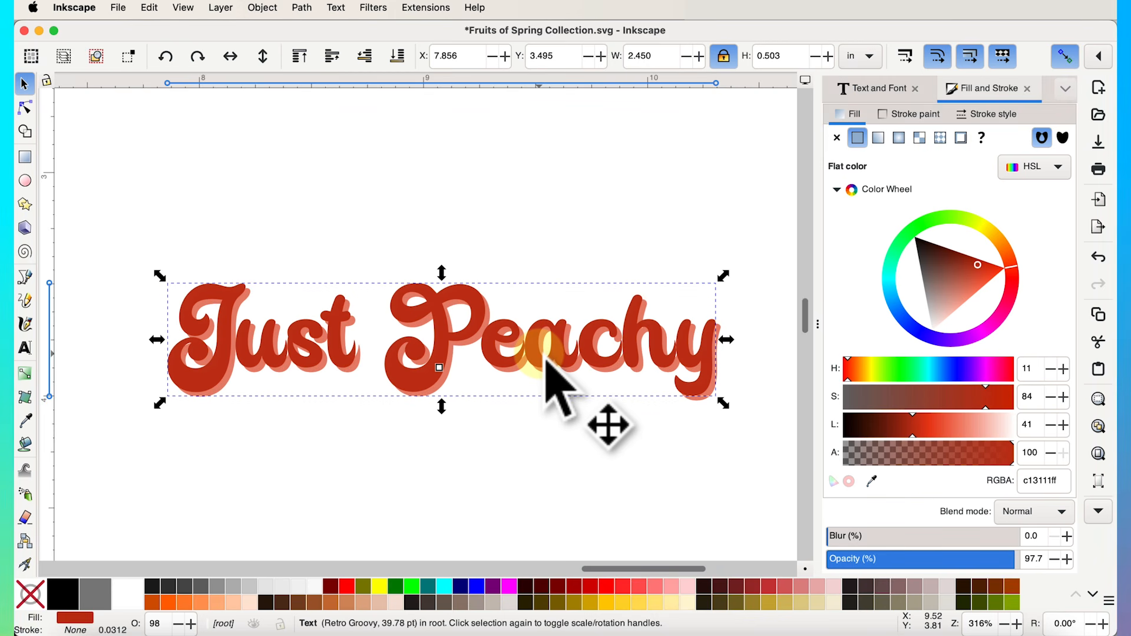
click(546, 434)
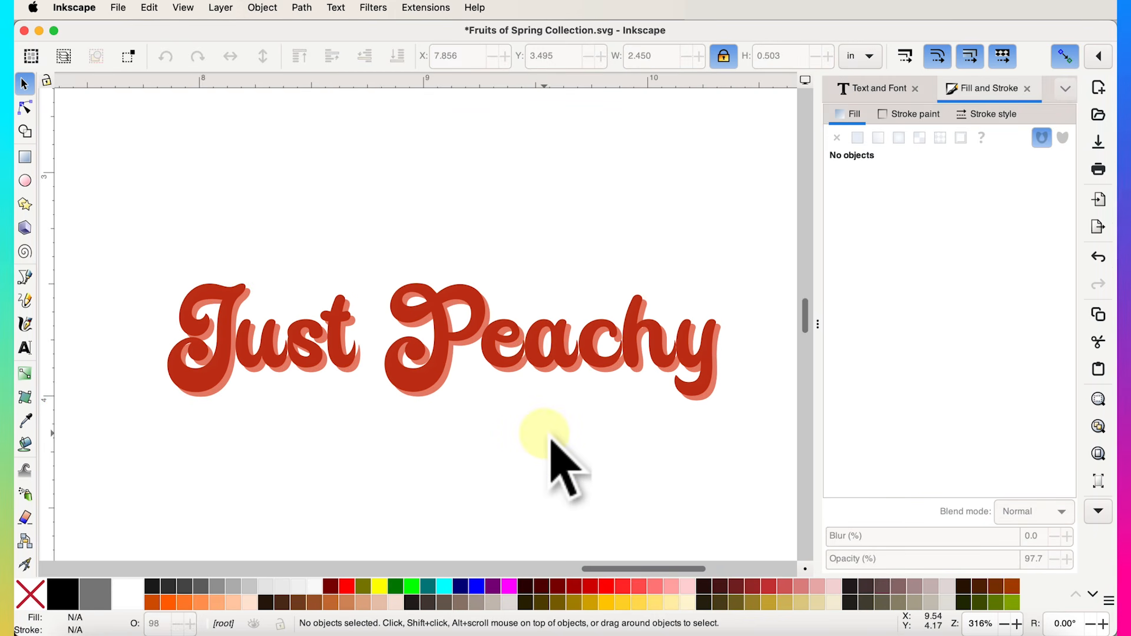
Examine the offset between the dark red and peach text layers in close-up around the "y".
scroll(757, 371, up, 4)
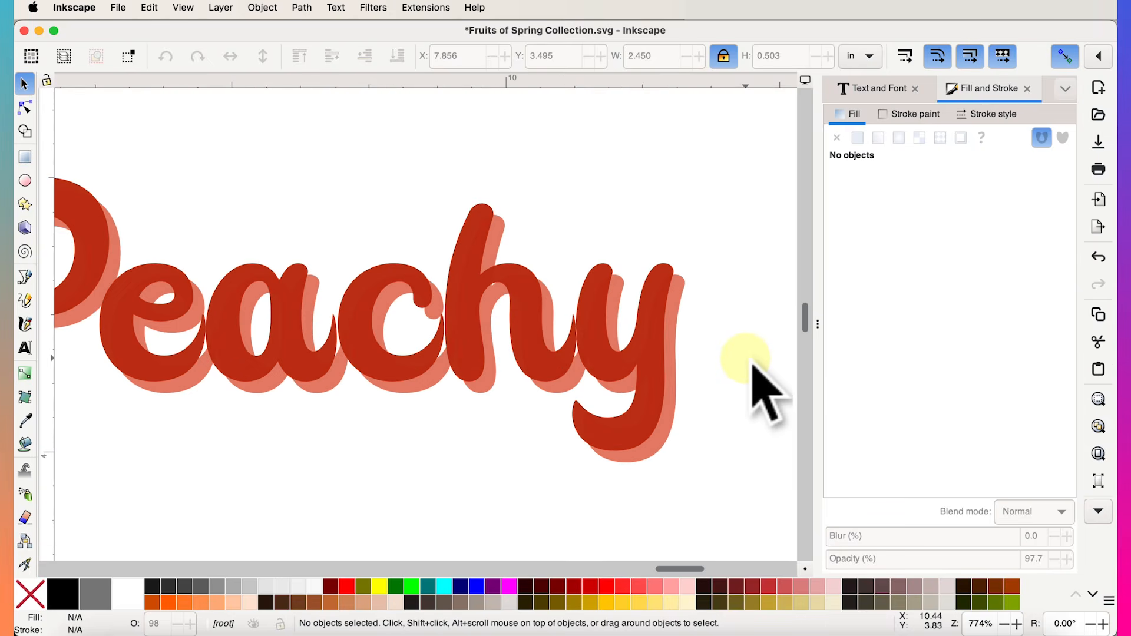
scroll(757, 371, down, 3)
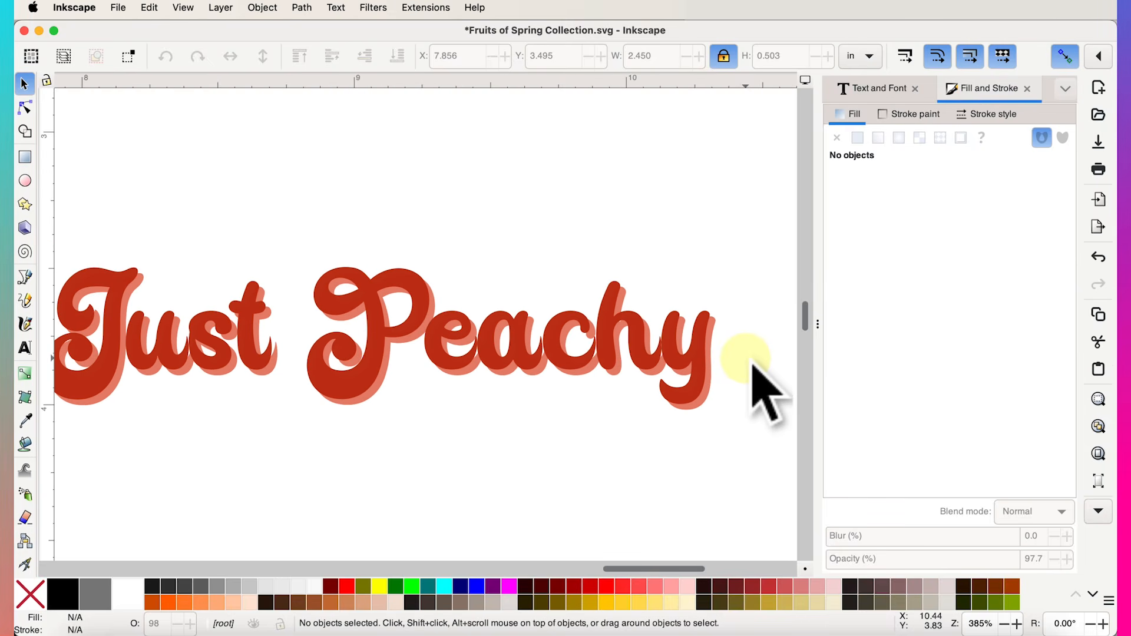
scroll(747, 362, left, 1)
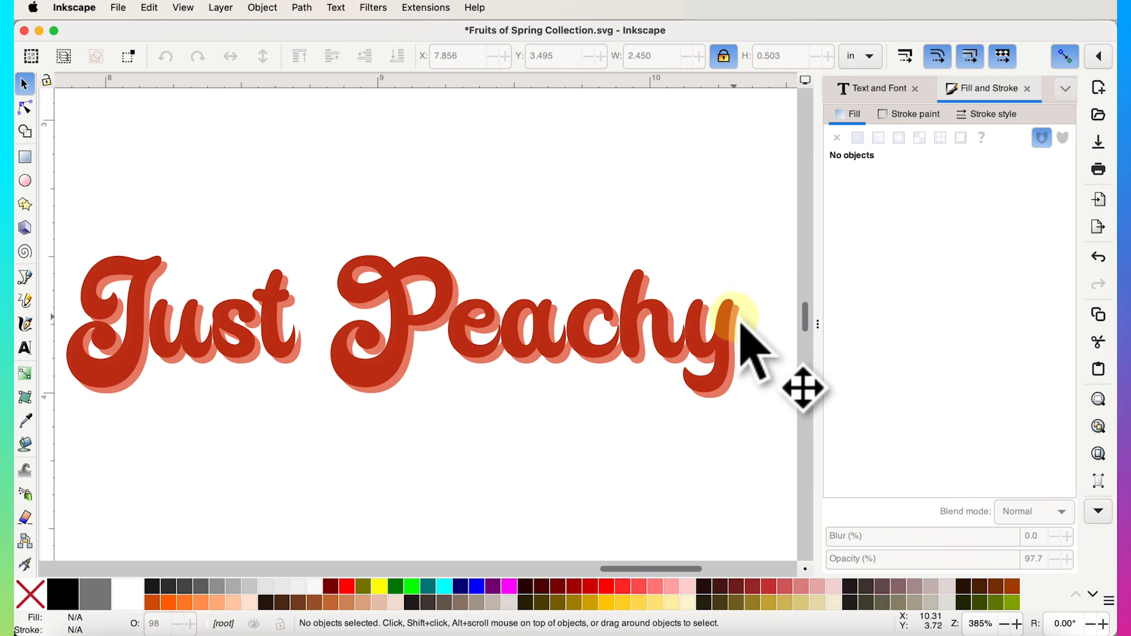
scroll(751, 330, up, 4)
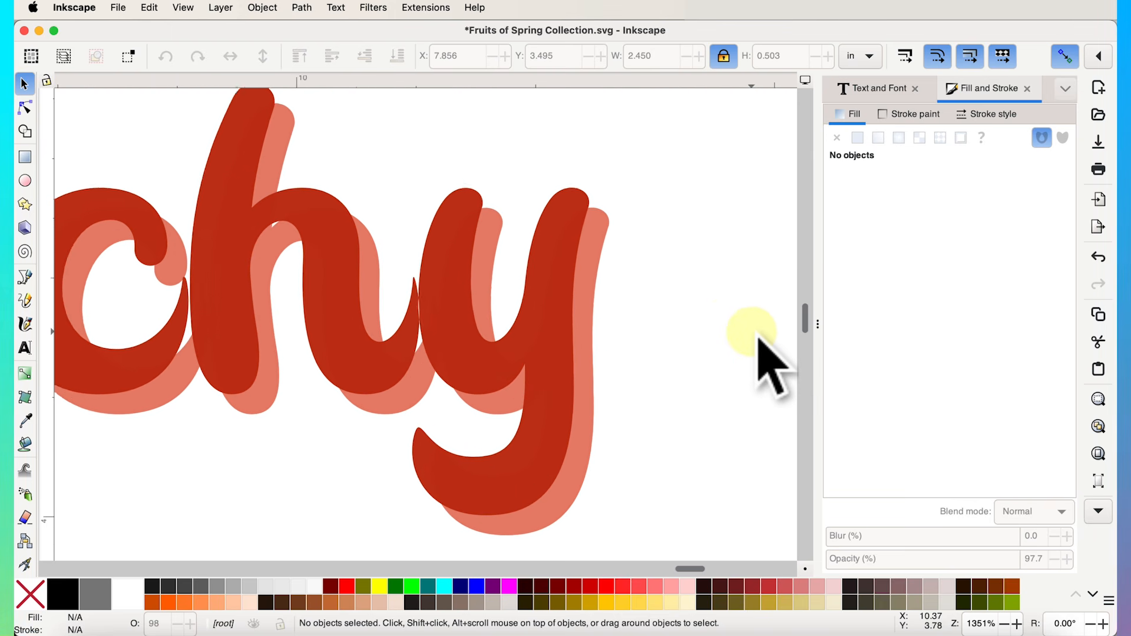
click(578, 219)
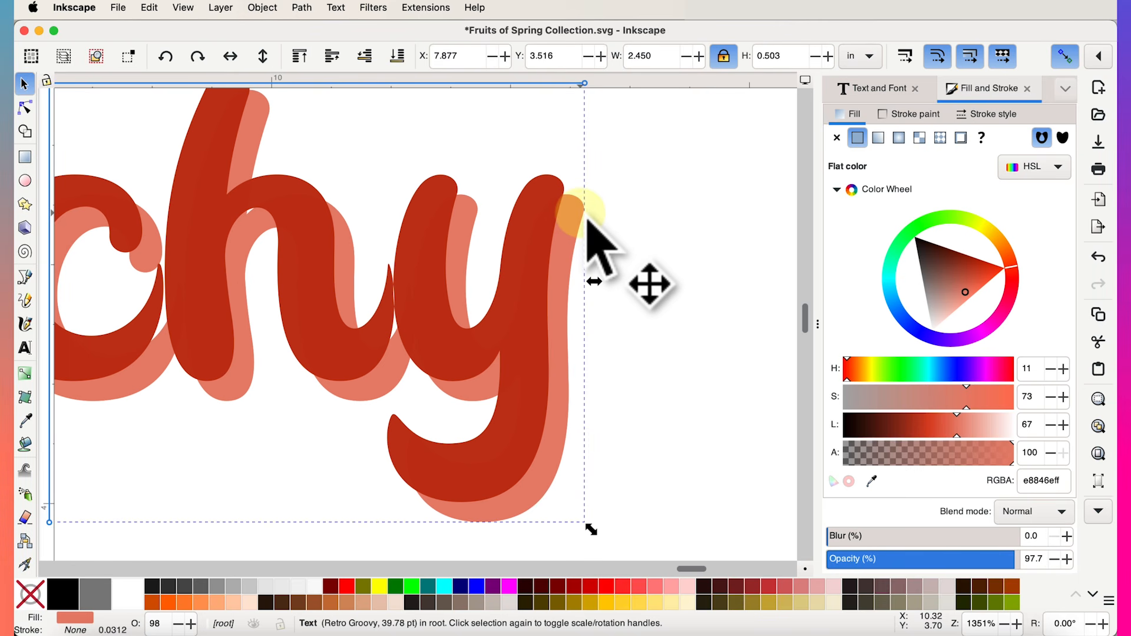
click(530, 360)
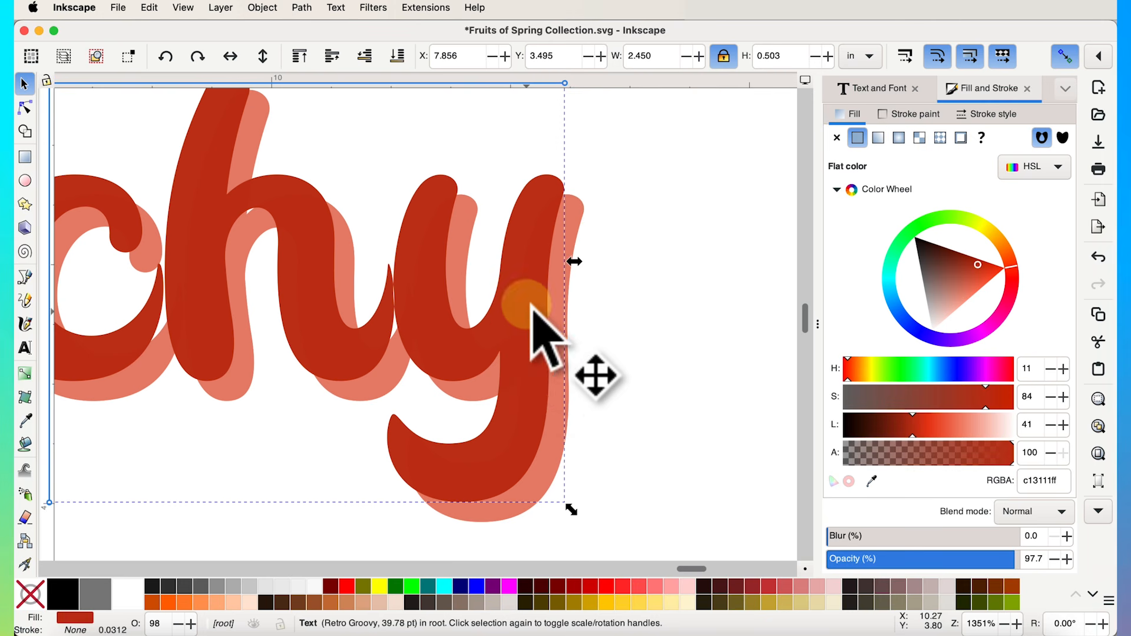
Outset the lower peach "Just Peachy" text once to thicken it slightly, and deselect it.
click(581, 218)
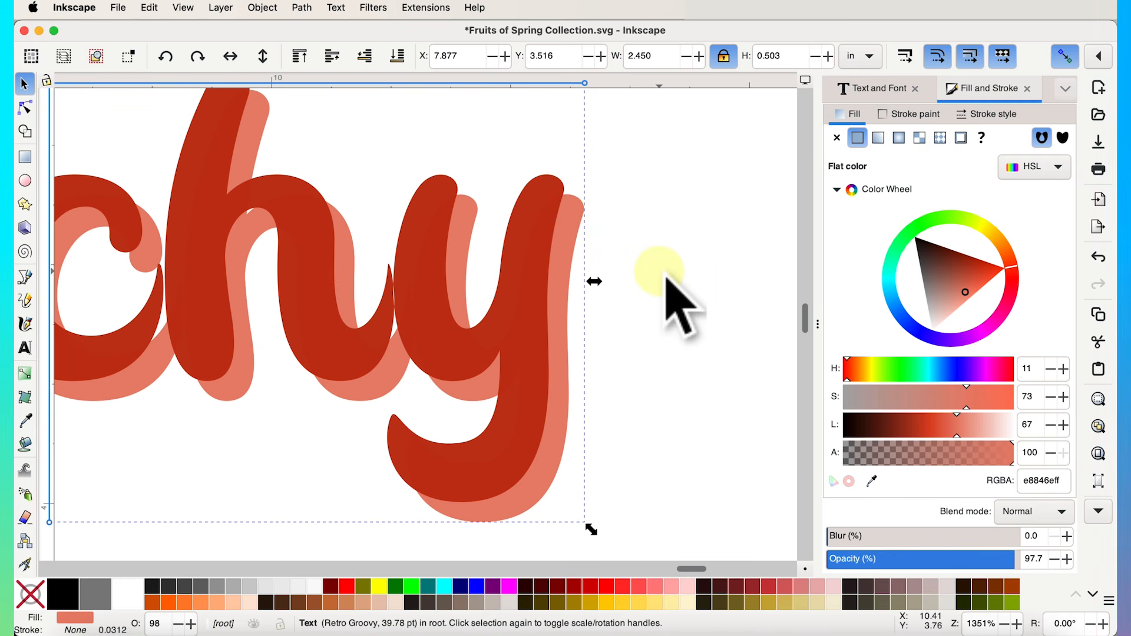
scroll(666, 277, down, 2)
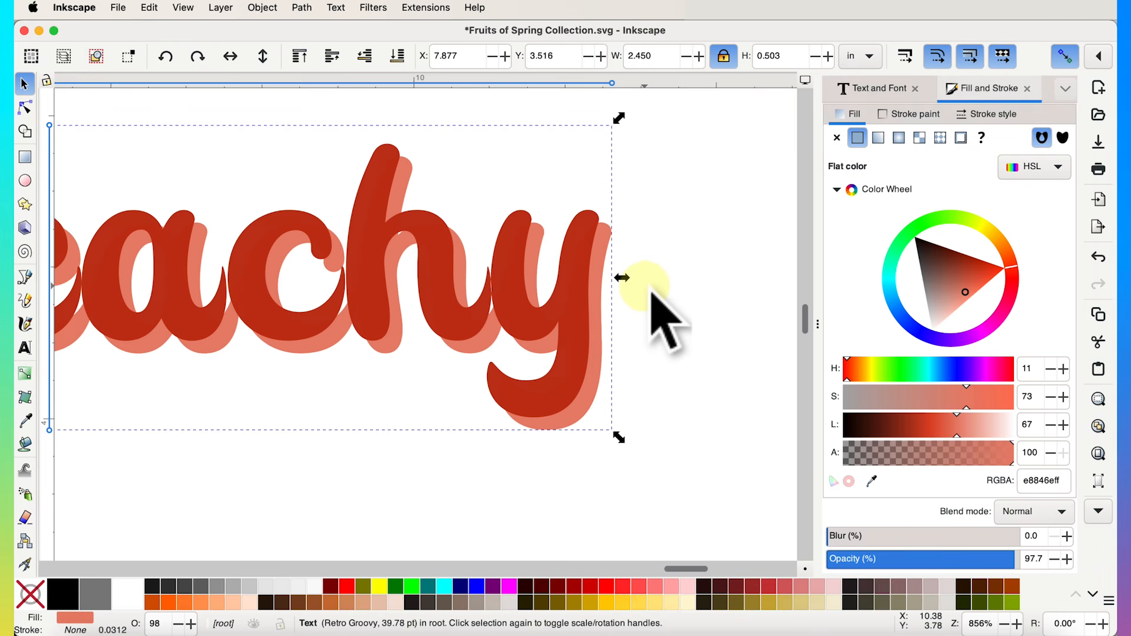
click(304, 8)
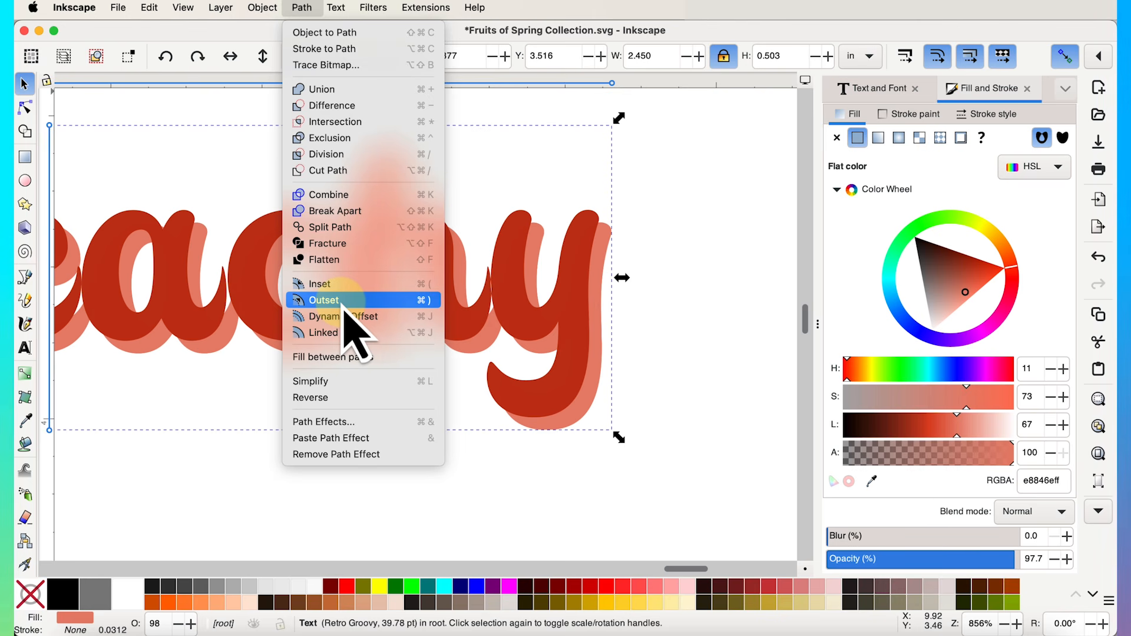
click(418, 302)
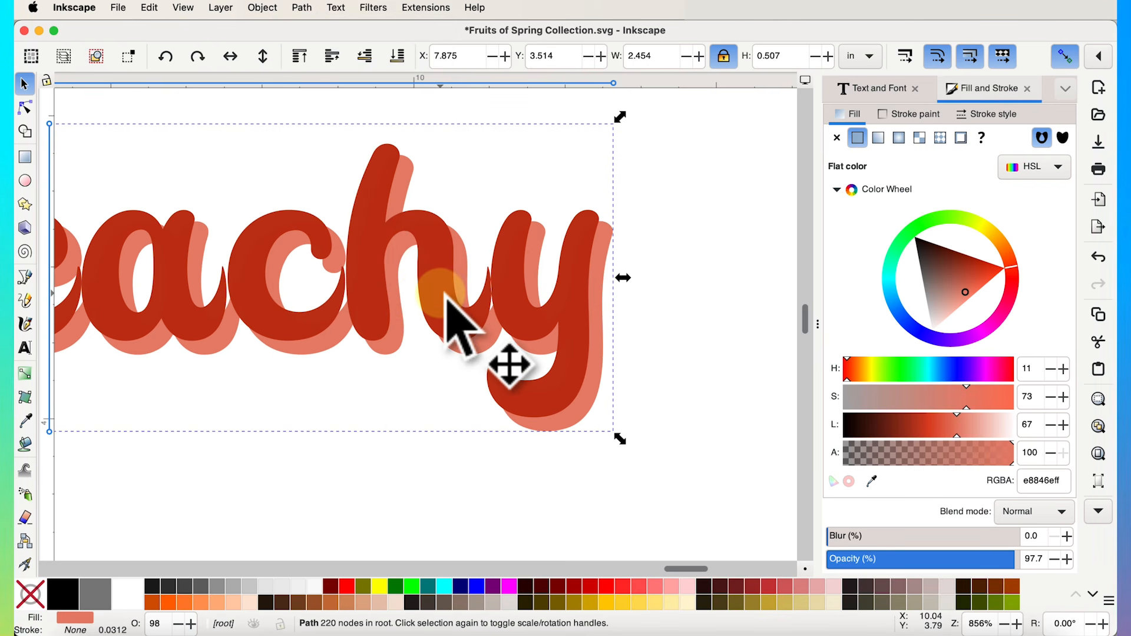
key(Escape)
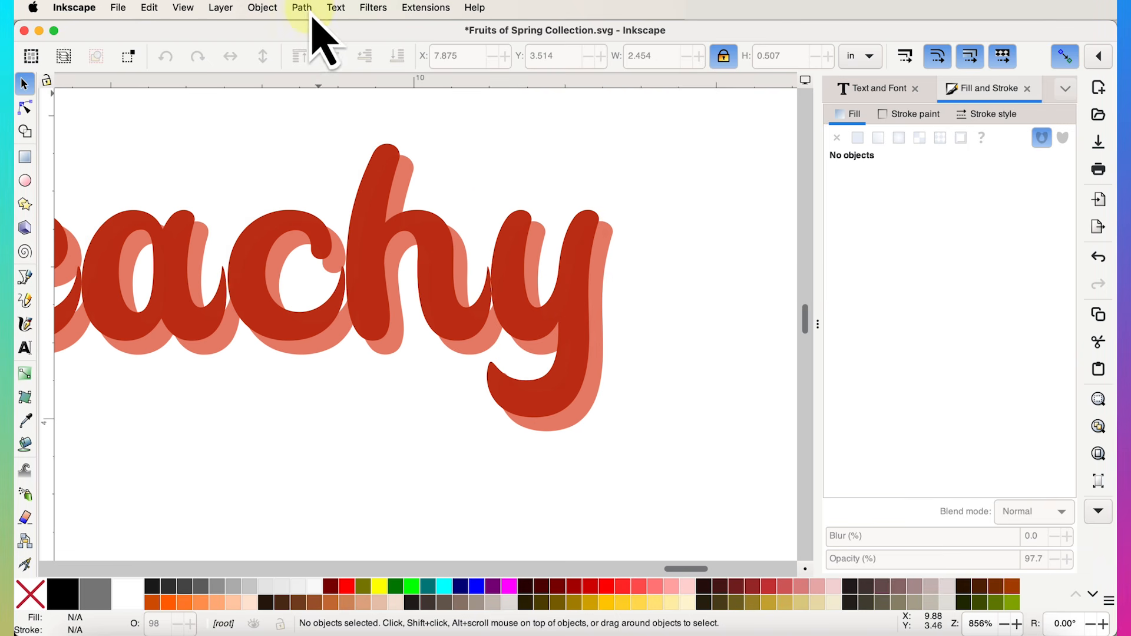
Outset the lower peach lettering further until it is about 2.462 in wide.
click(617, 262)
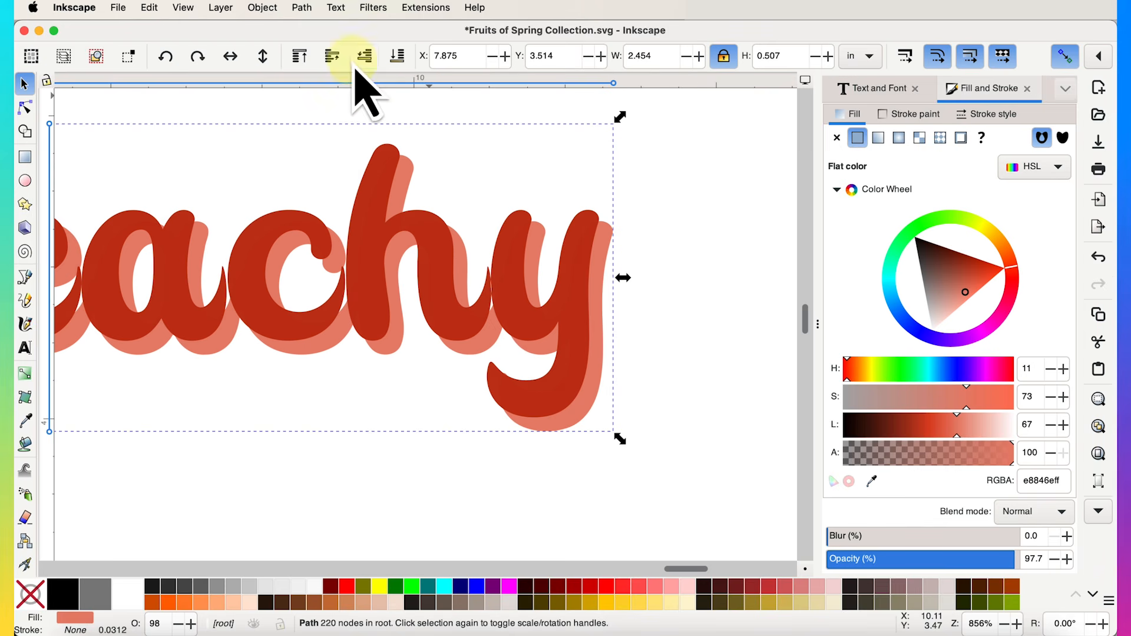
click(305, 12)
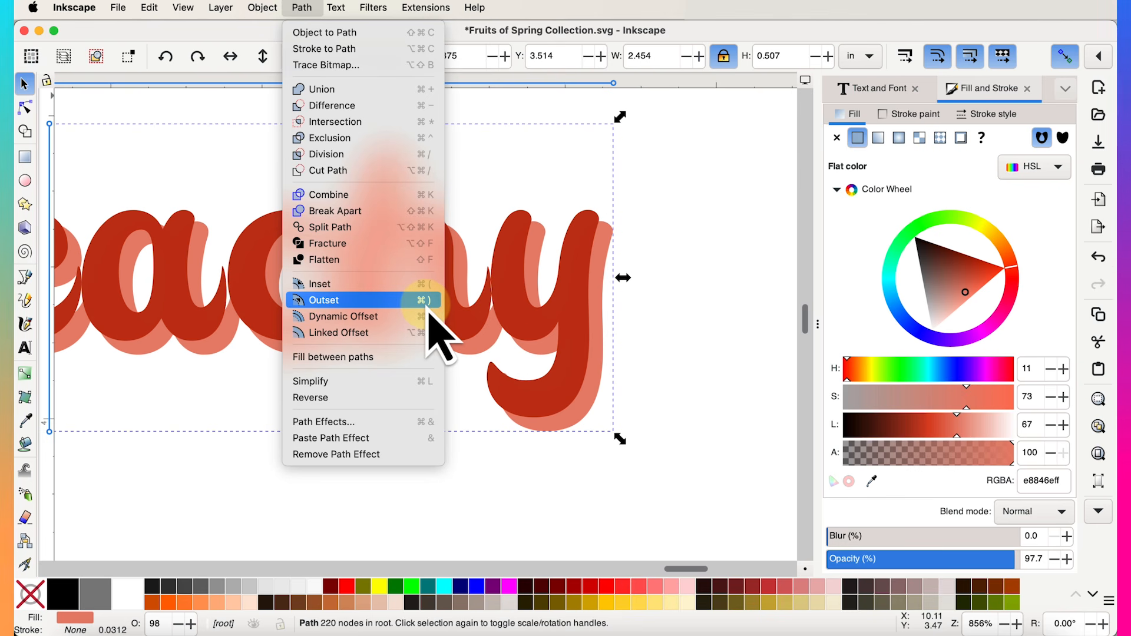
click(672, 324)
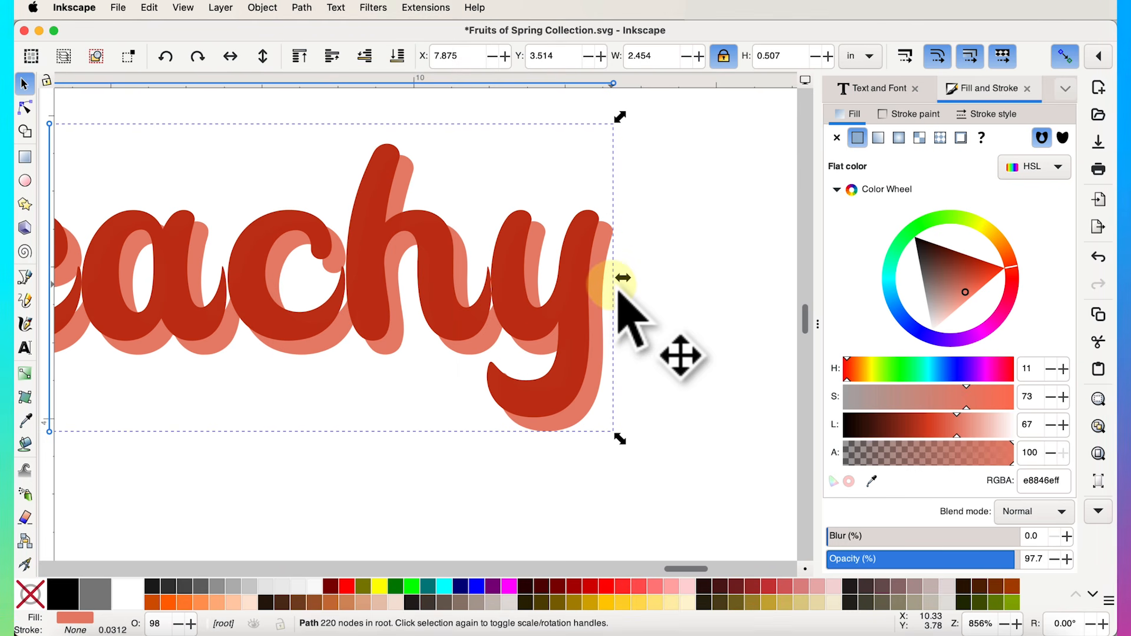
key(alt)
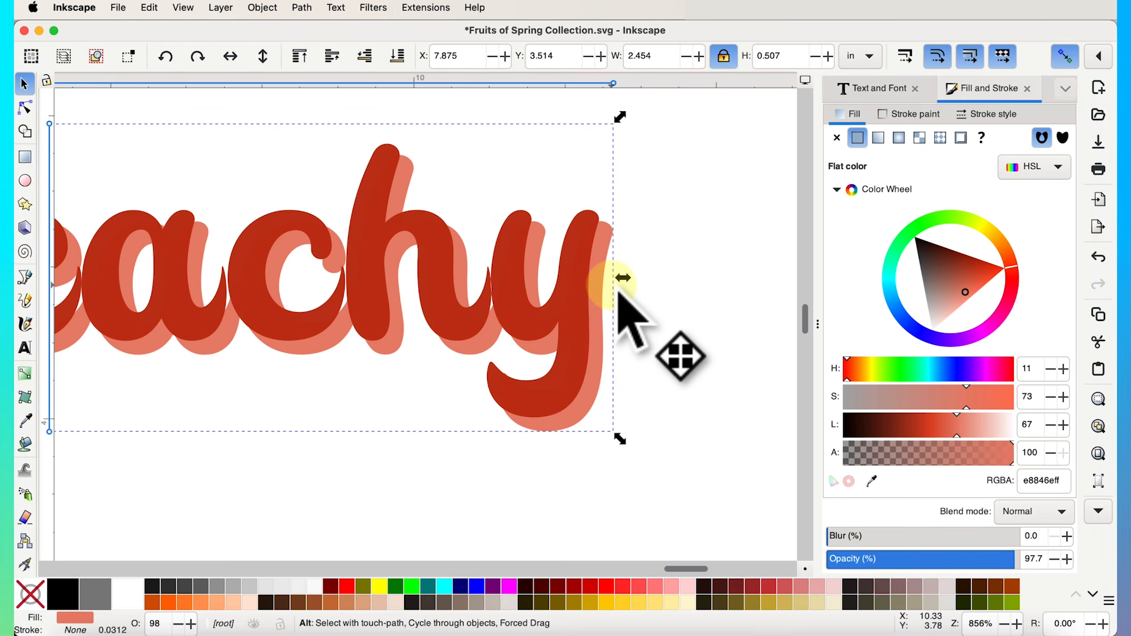
drag(618, 290, 620, 291)
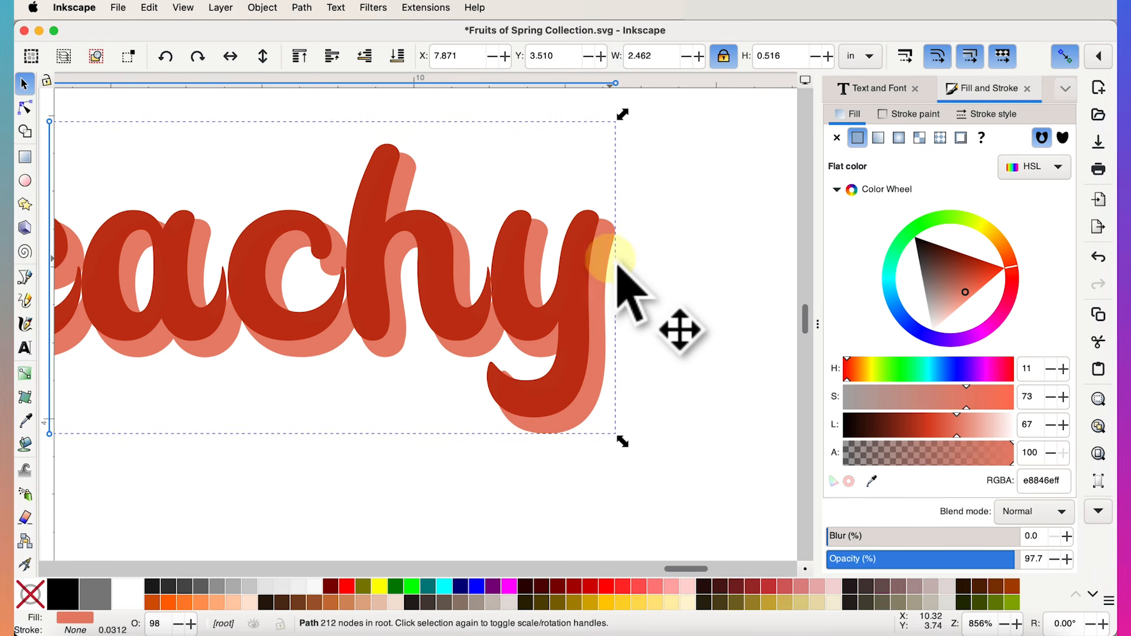
scroll(710, 335, down, 2)
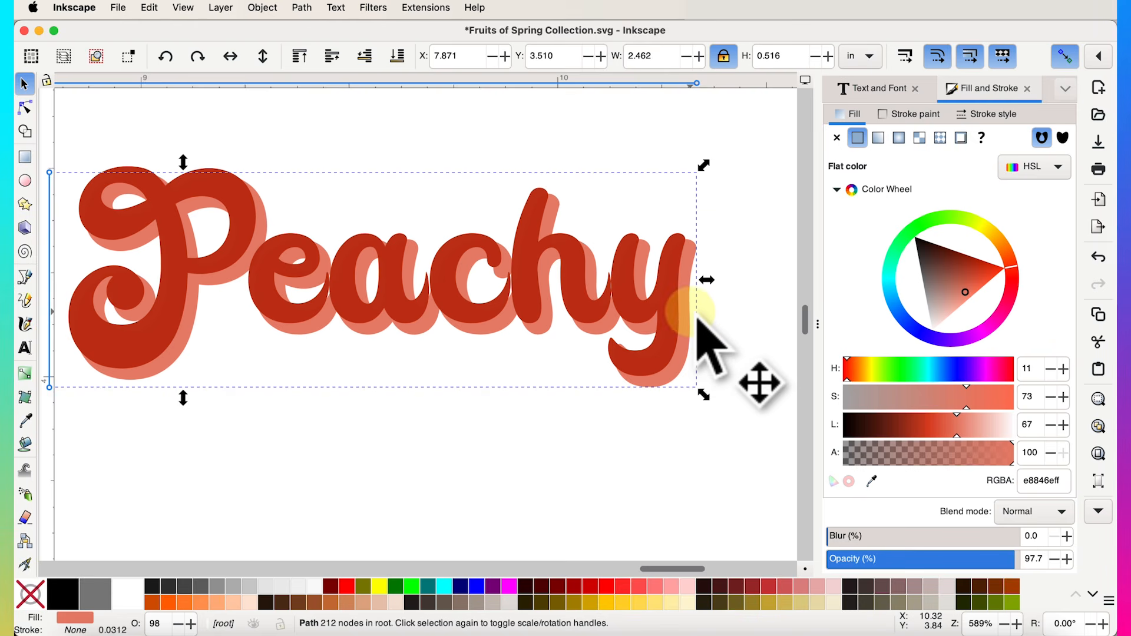
Try centring the dark red text over the thickened peach lettering at X 7.877 in, Y 3.516 in, and undo the move.
scroll(701, 333, up, 3)
drag(435, 192, 458, 211)
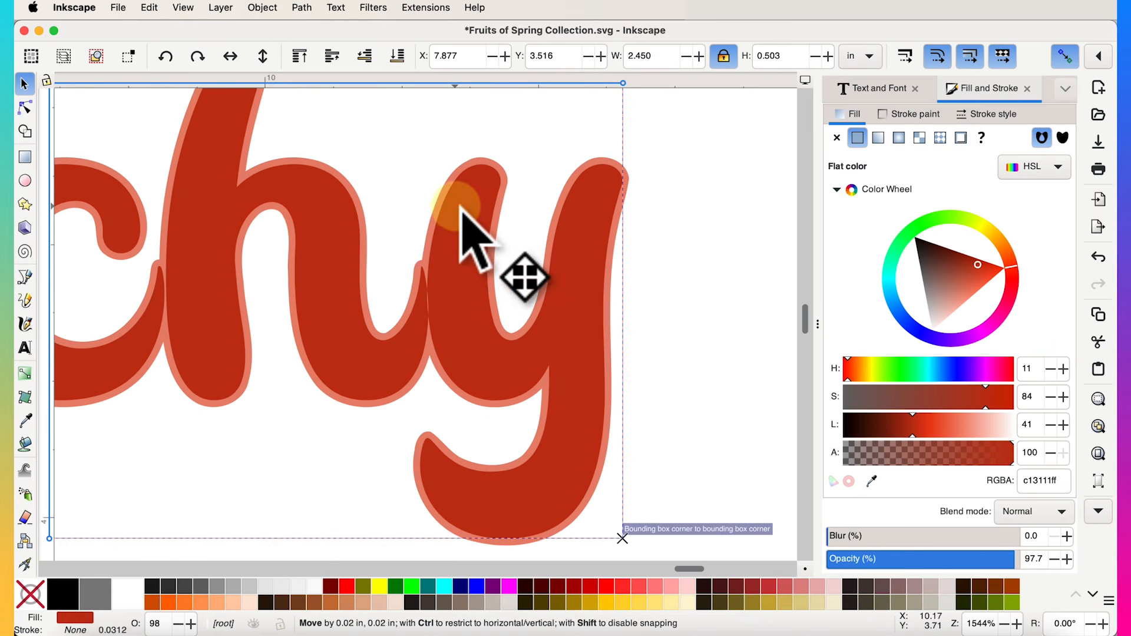
scroll(533, 275, down, 2)
scroll(532, 276, down, 2)
scroll(513, 283, up, 4)
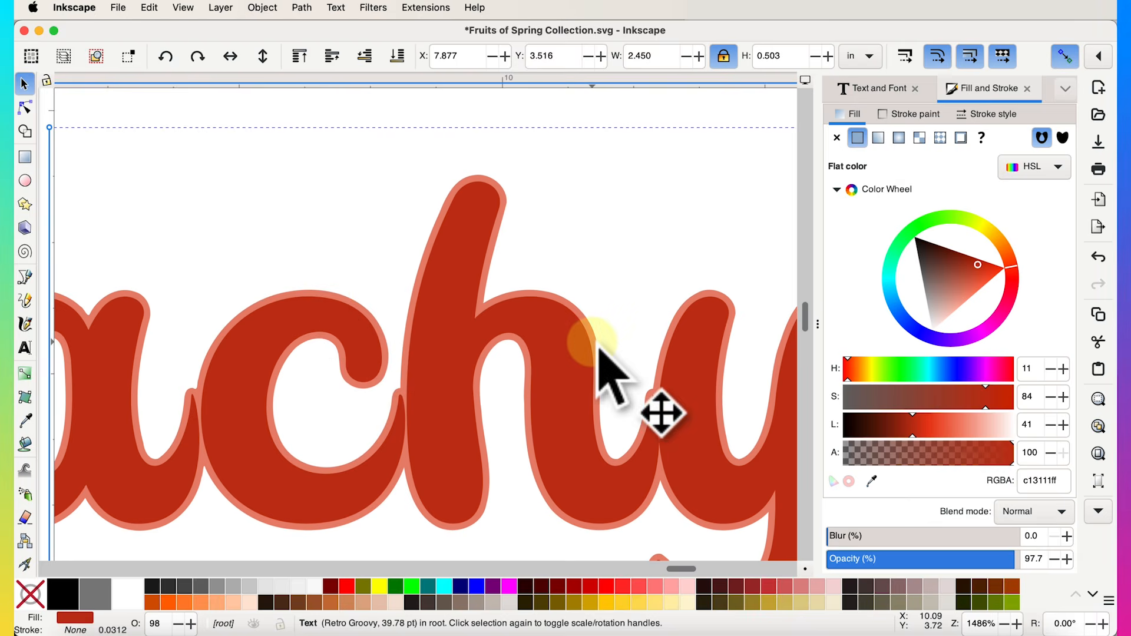
scroll(596, 353, down, 2)
key(Left)
key(Up)
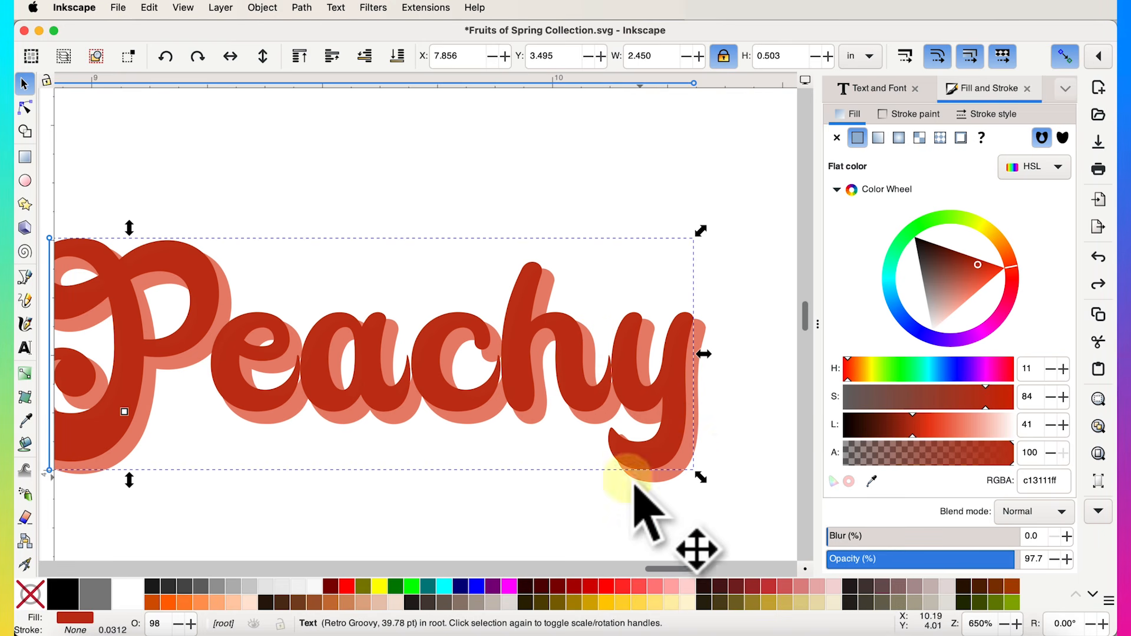
click(739, 466)
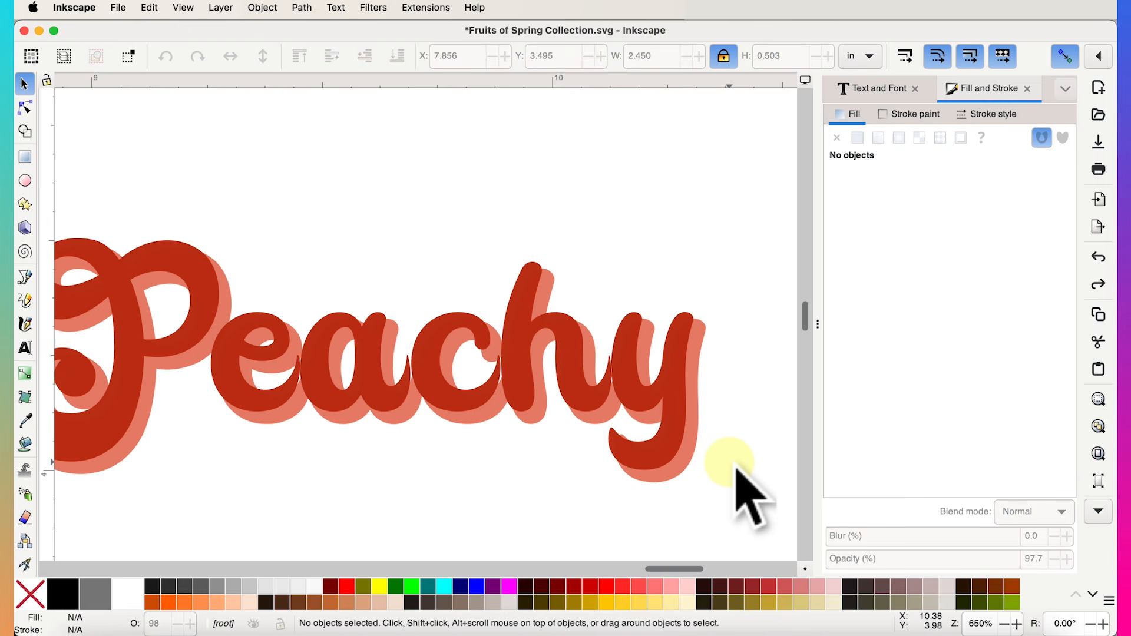
scroll(737, 467, down, 2)
scroll(738, 466, right, 3)
scroll(738, 467, down, 1)
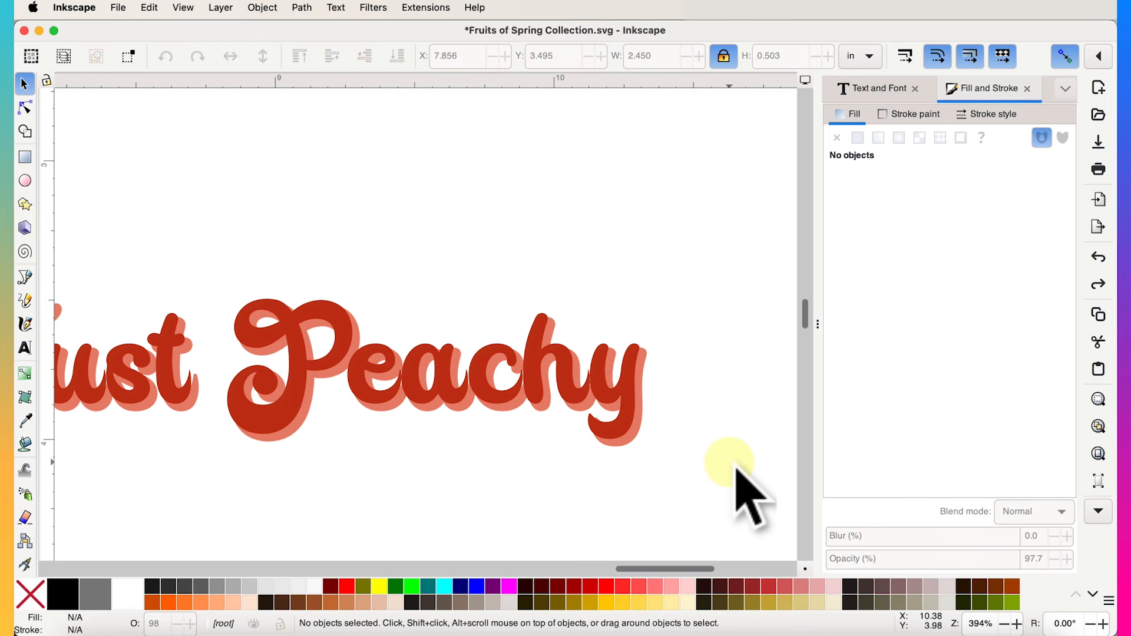
scroll(661, 409, up, 2)
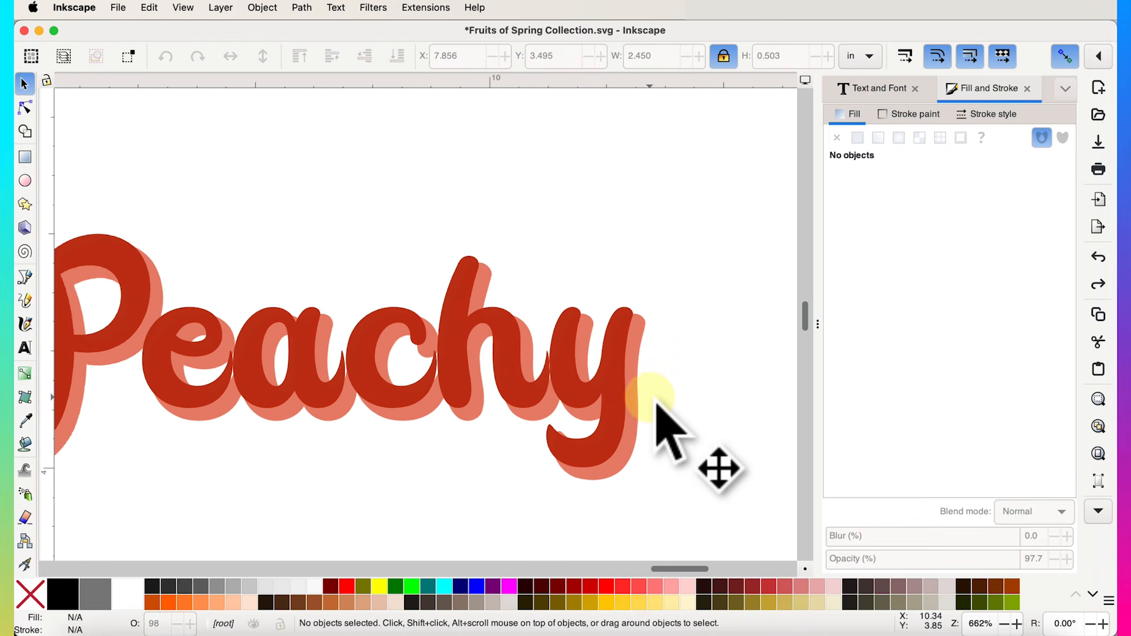
Duplicate the outset peach "Just Peachy" lettering behind the dark red text.
click(583, 408)
scroll(582, 406, up, 1)
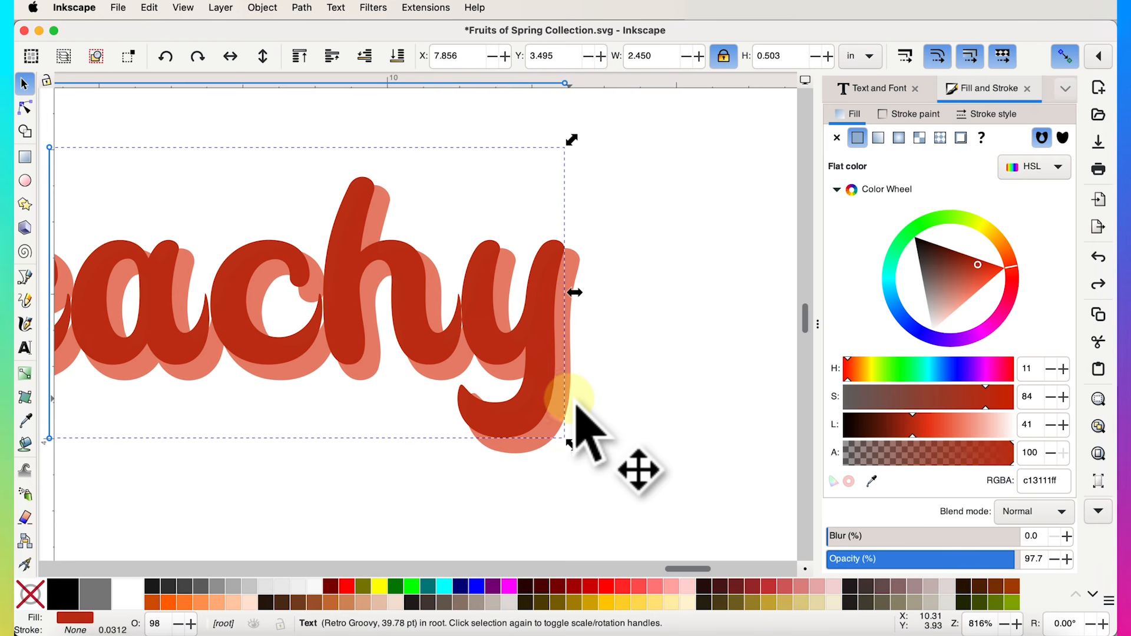
click(571, 367)
click(583, 367)
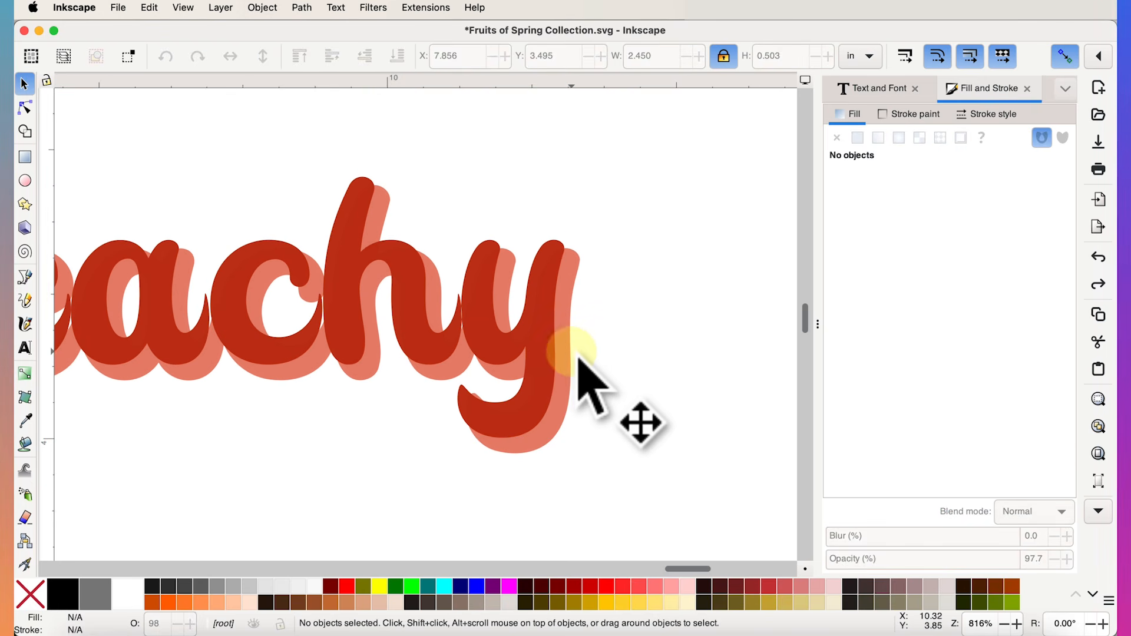
click(573, 352)
click(584, 273)
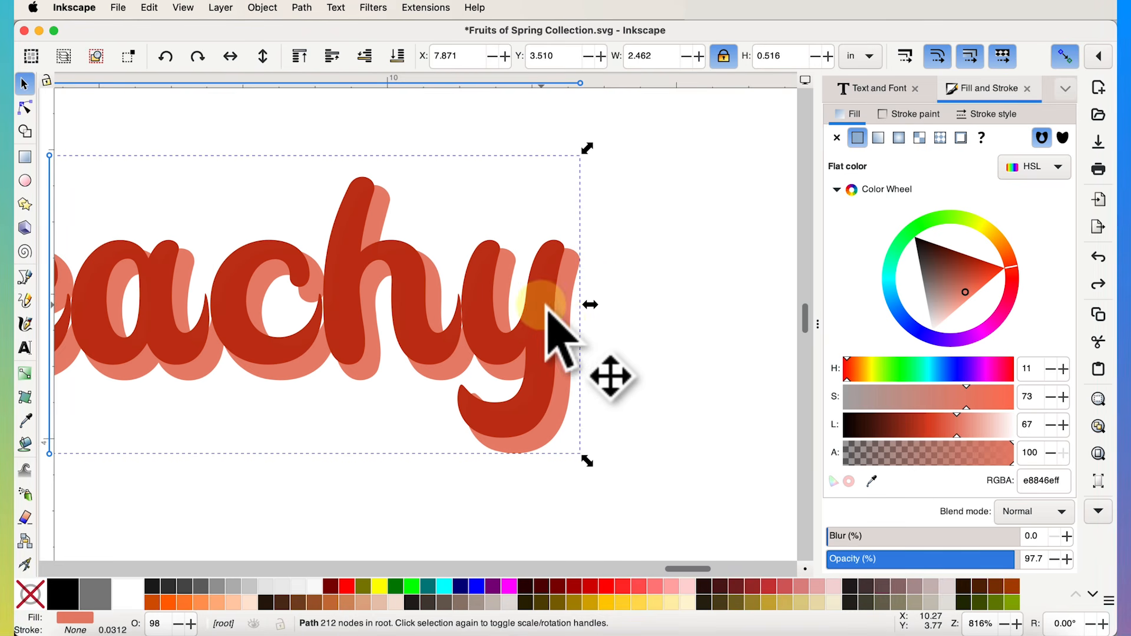
right_click(578, 288)
click(653, 264)
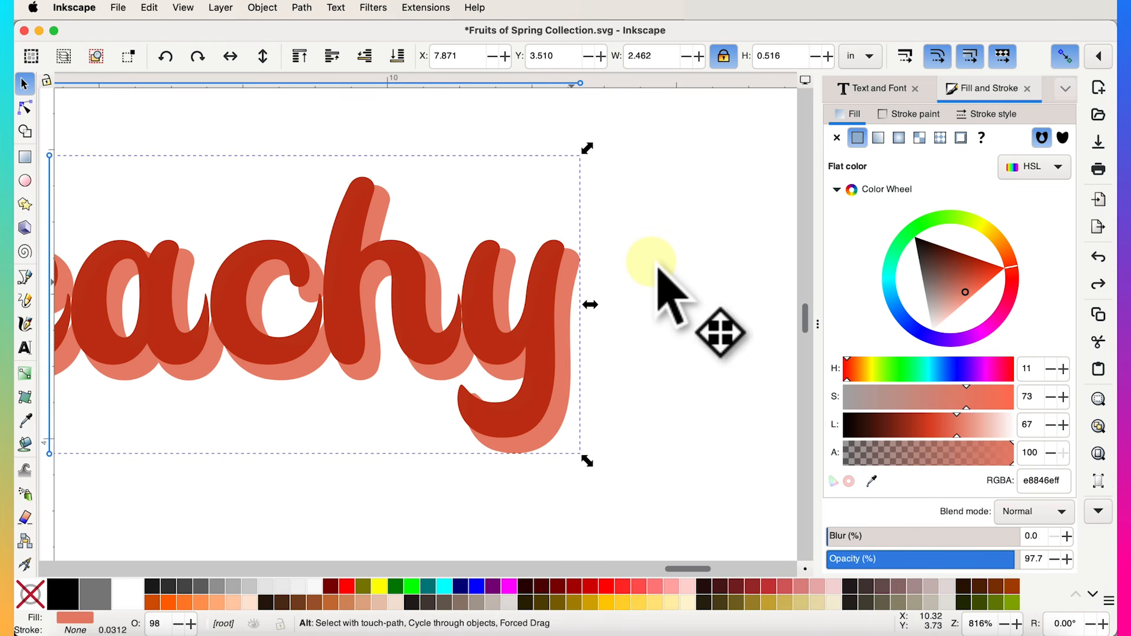
key(Home)
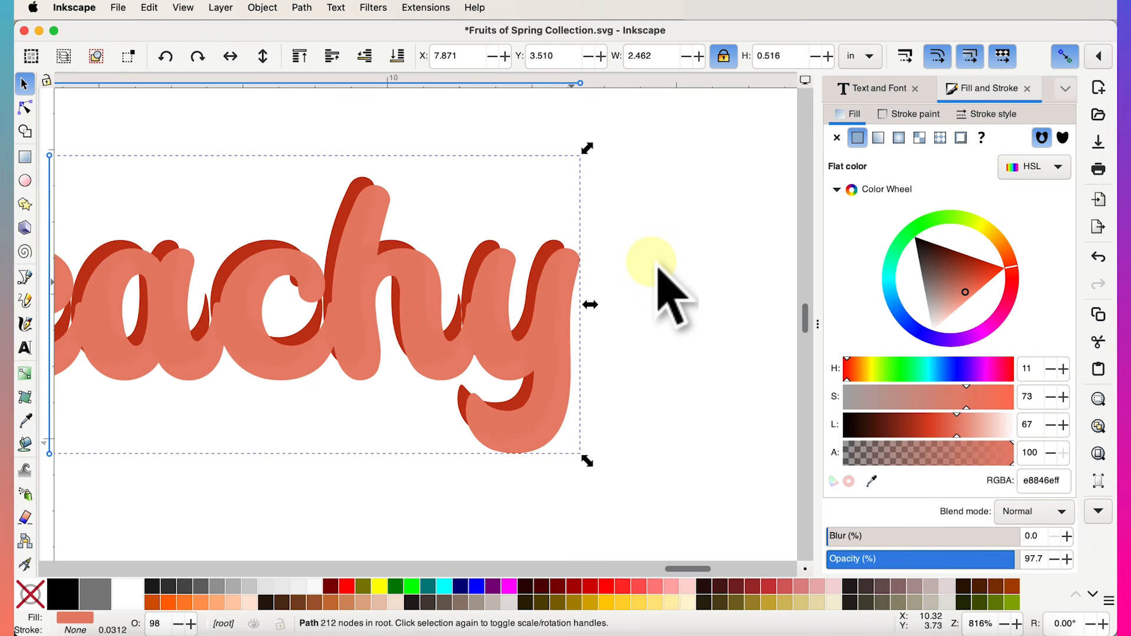
Offset the peach copy to X 7.892 in, Y 3.531 in and lighten its fill to ffa692ff.
scroll(722, 374, down, 5)
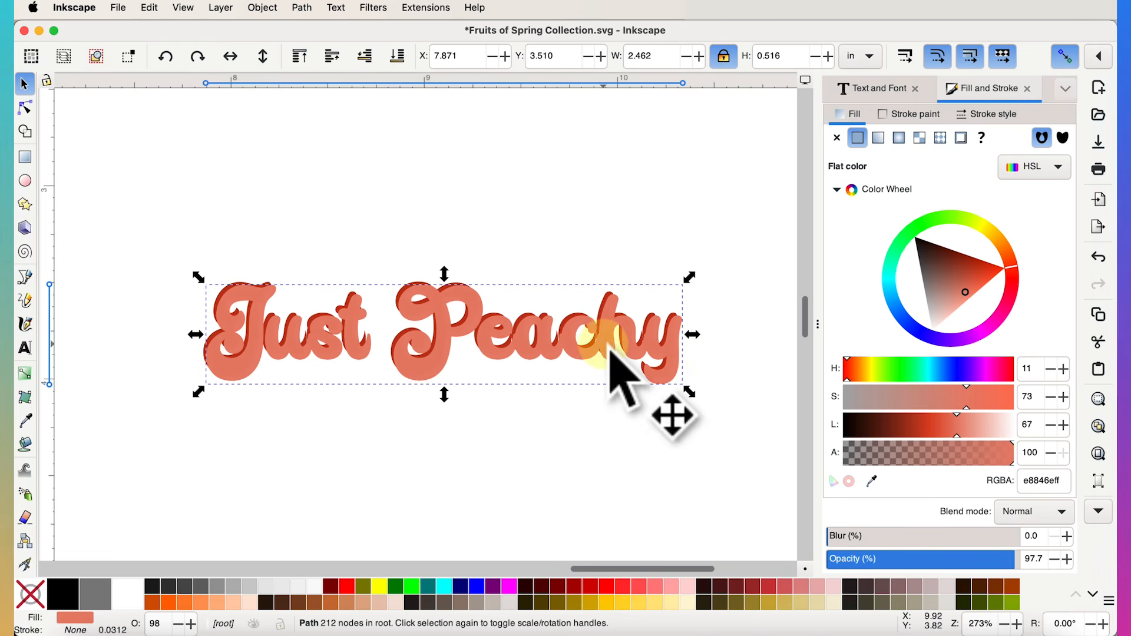
scroll(721, 374, up, 2)
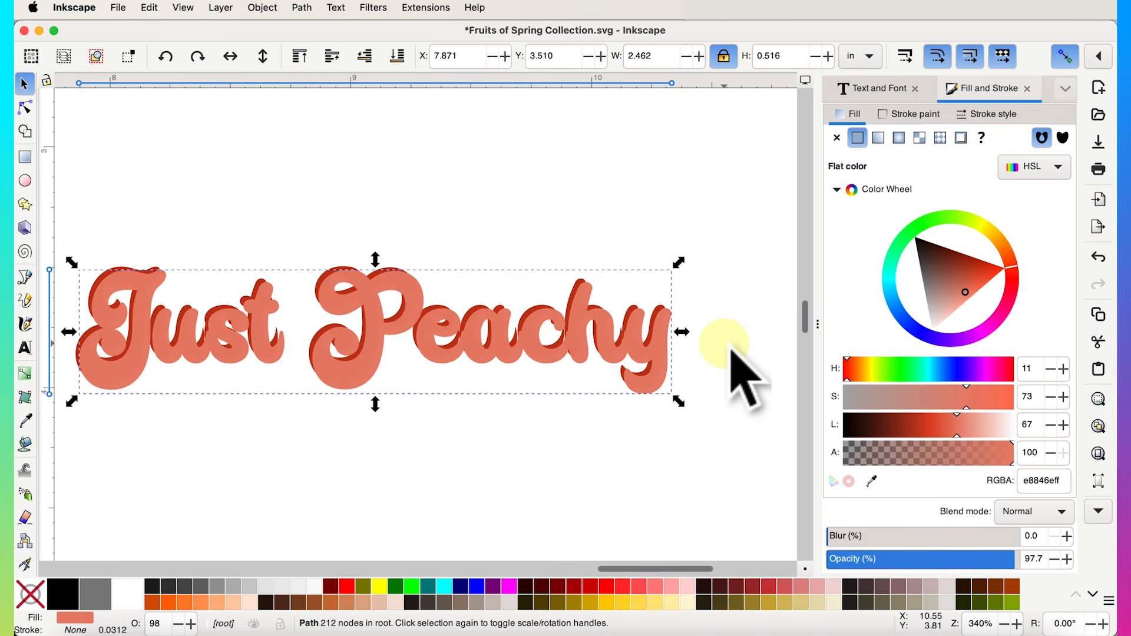
scroll(731, 353, left, 2)
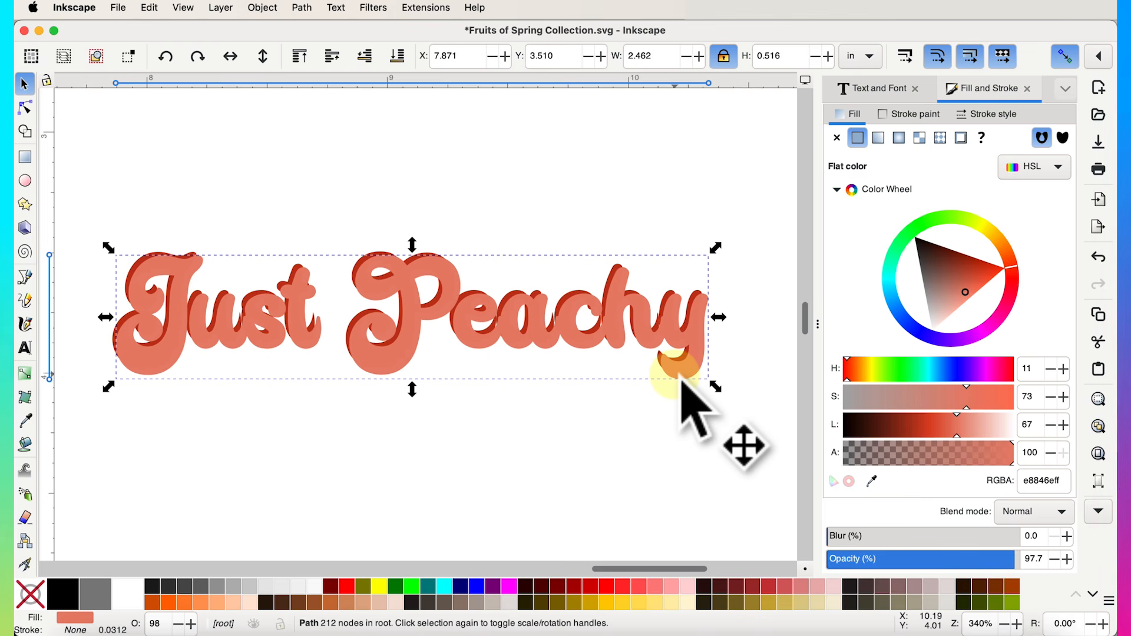
key(Right)
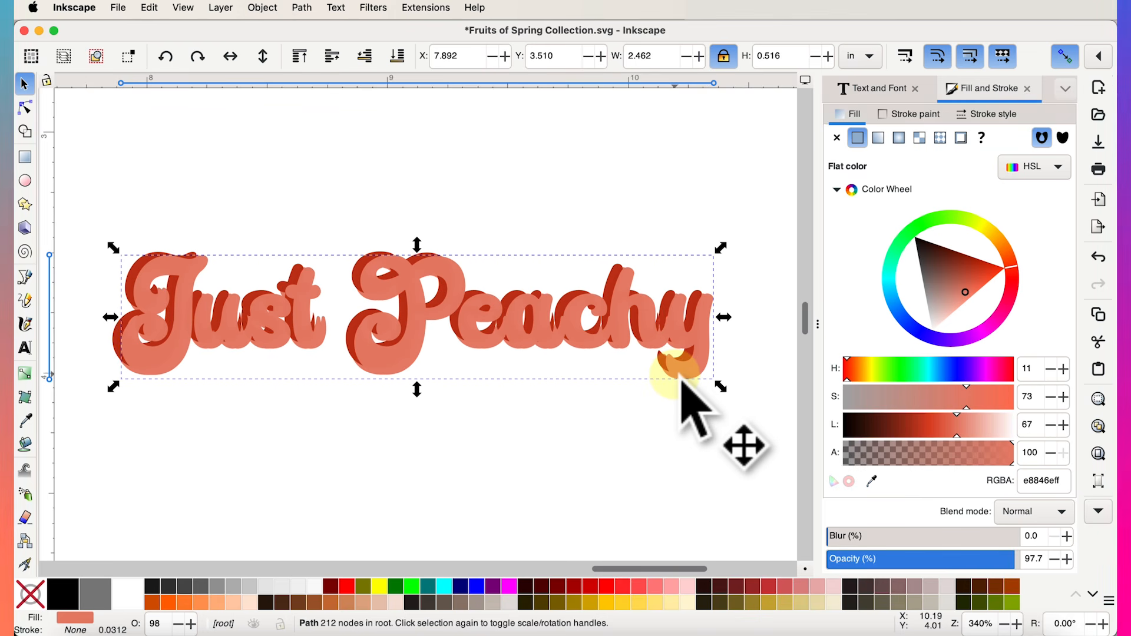
key(Down)
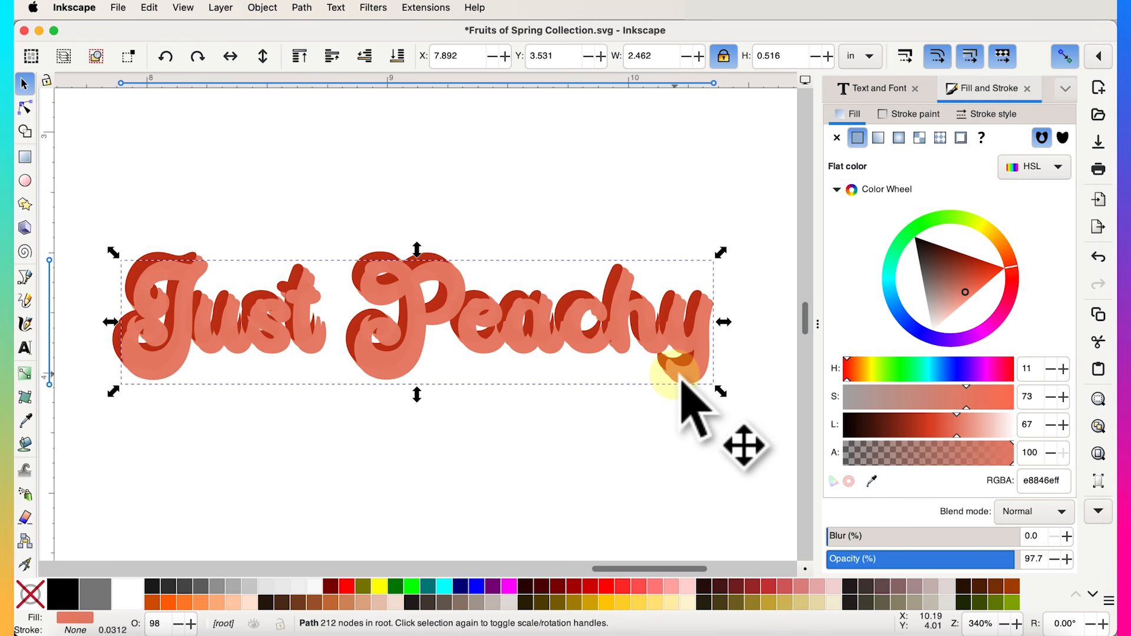
drag(970, 304, 969, 314)
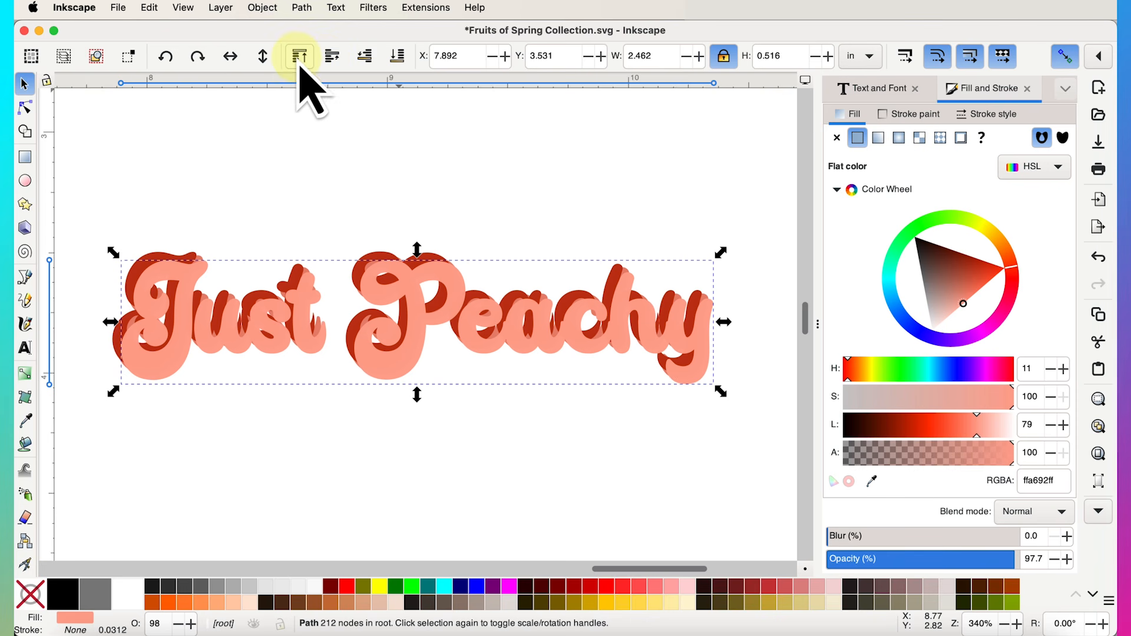
Lower the light peach lettering to the bottom of the stack and outset it twice to about 2.470 in wide.
click(396, 63)
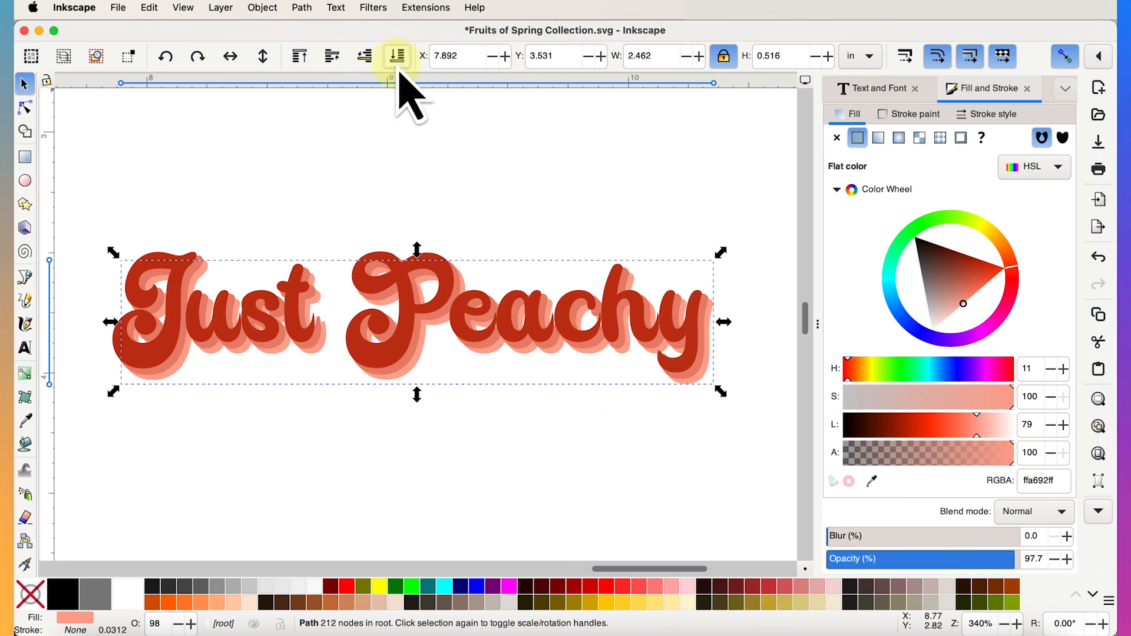
scroll(728, 459, right, 5)
scroll(728, 460, up, 2)
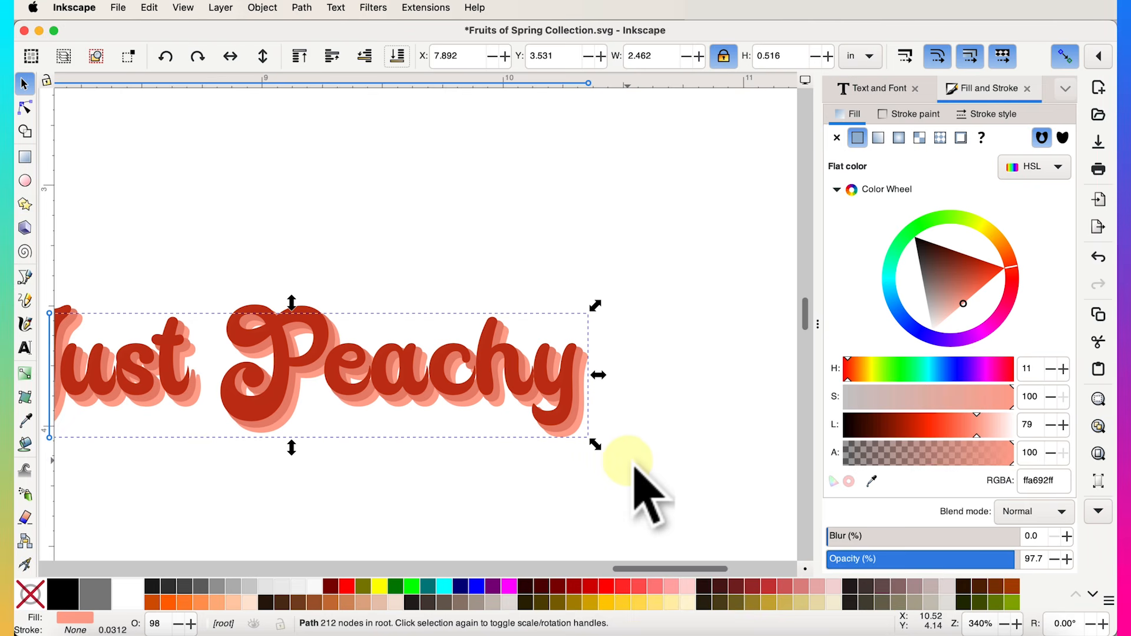
scroll(636, 466, up, 5)
scroll(636, 465, right, 1)
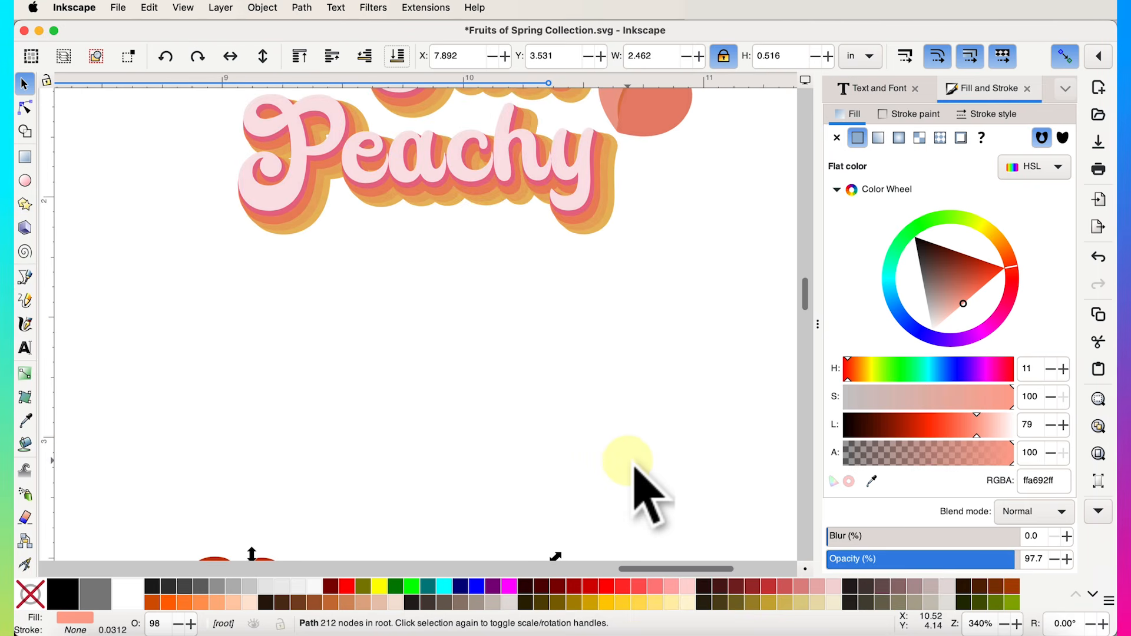
scroll(635, 465, down, 5)
scroll(635, 465, left, 1)
scroll(633, 438, up, 3)
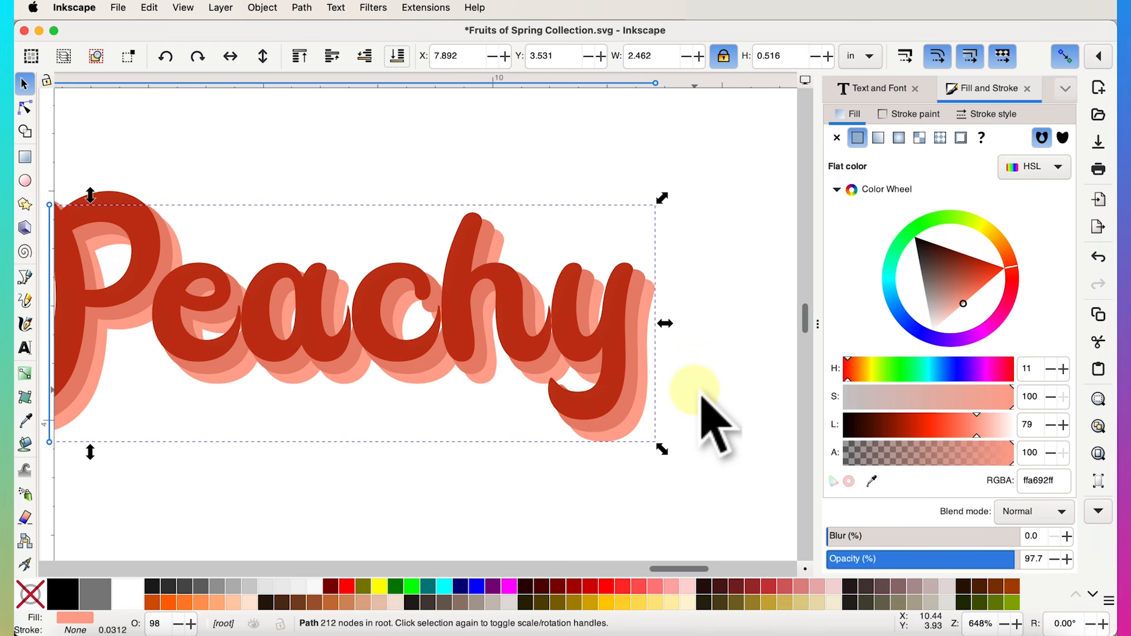
click(303, 7)
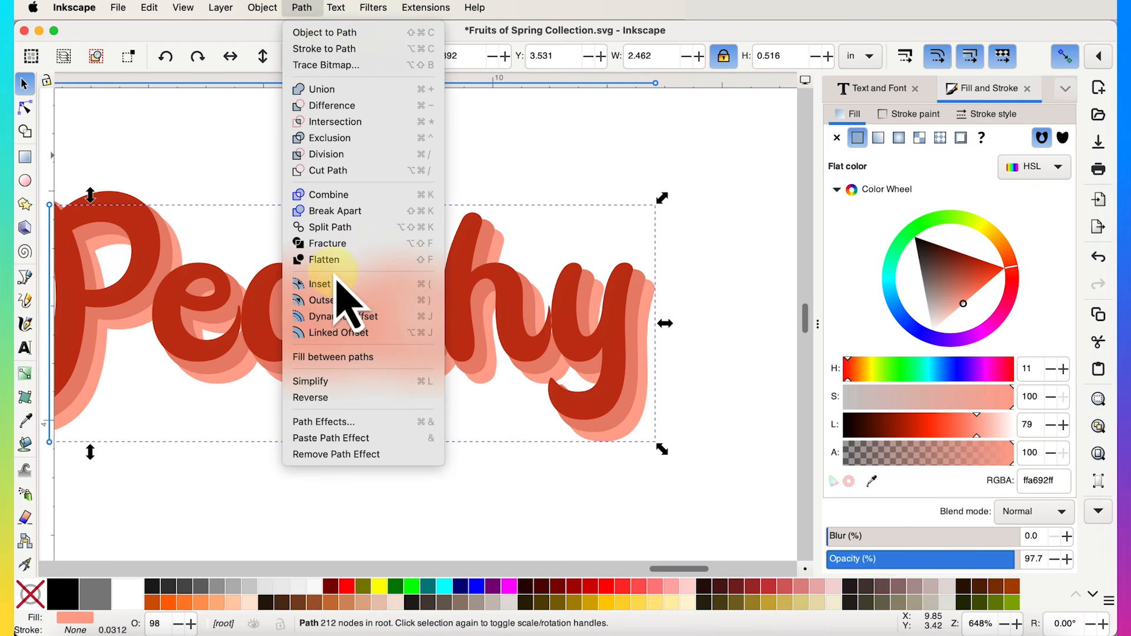
click(748, 323)
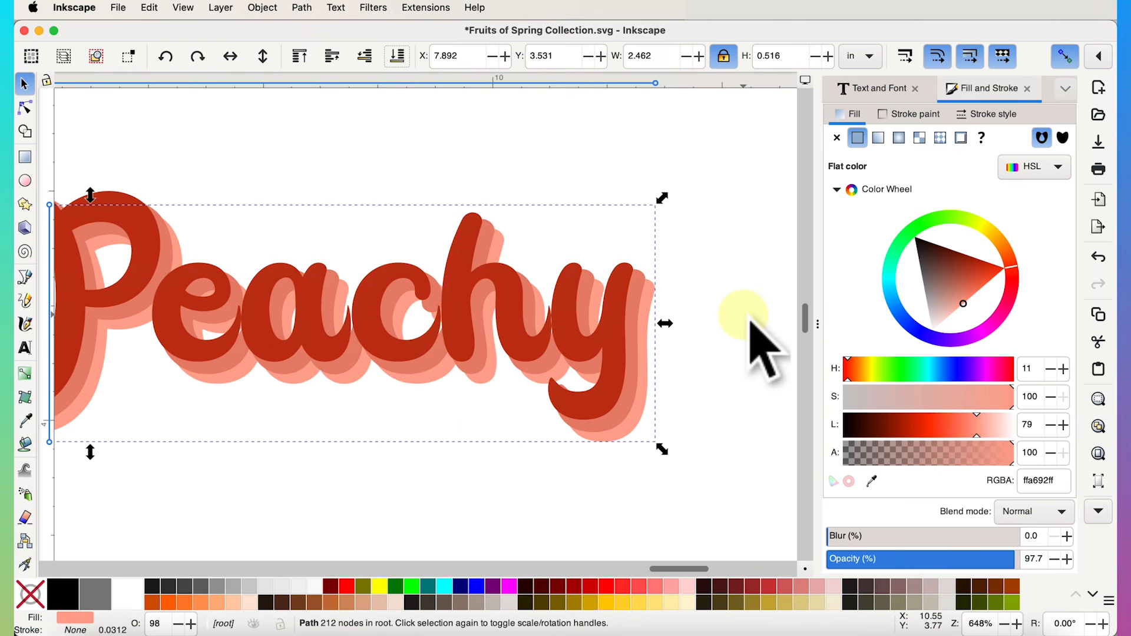
key(ctrl+))
key(ctrl+))
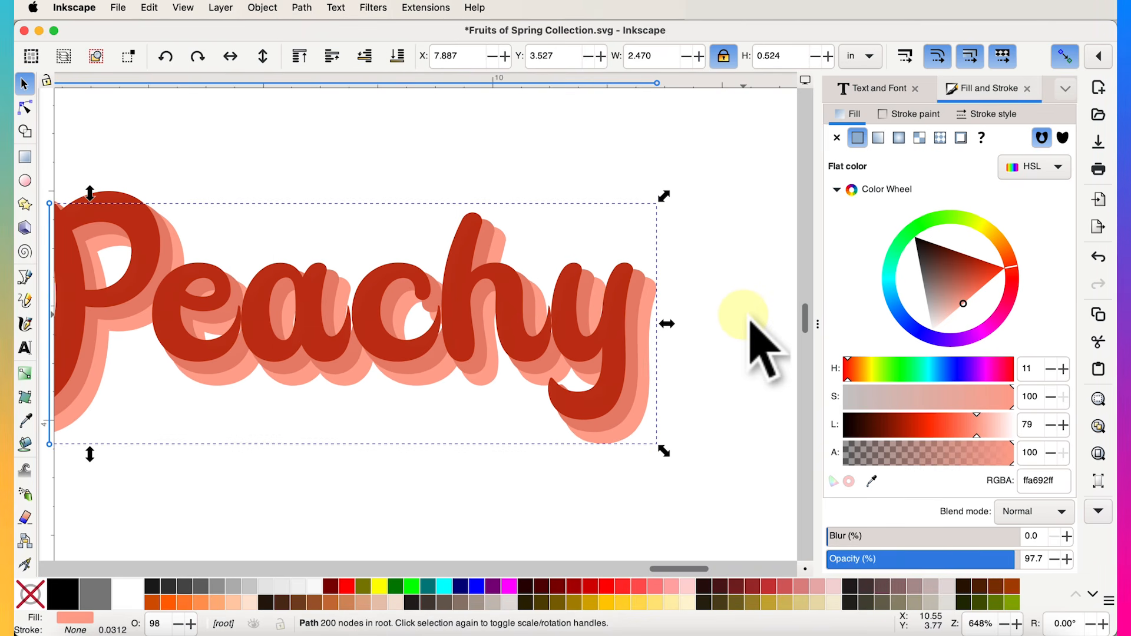
scroll(735, 356, down, 3)
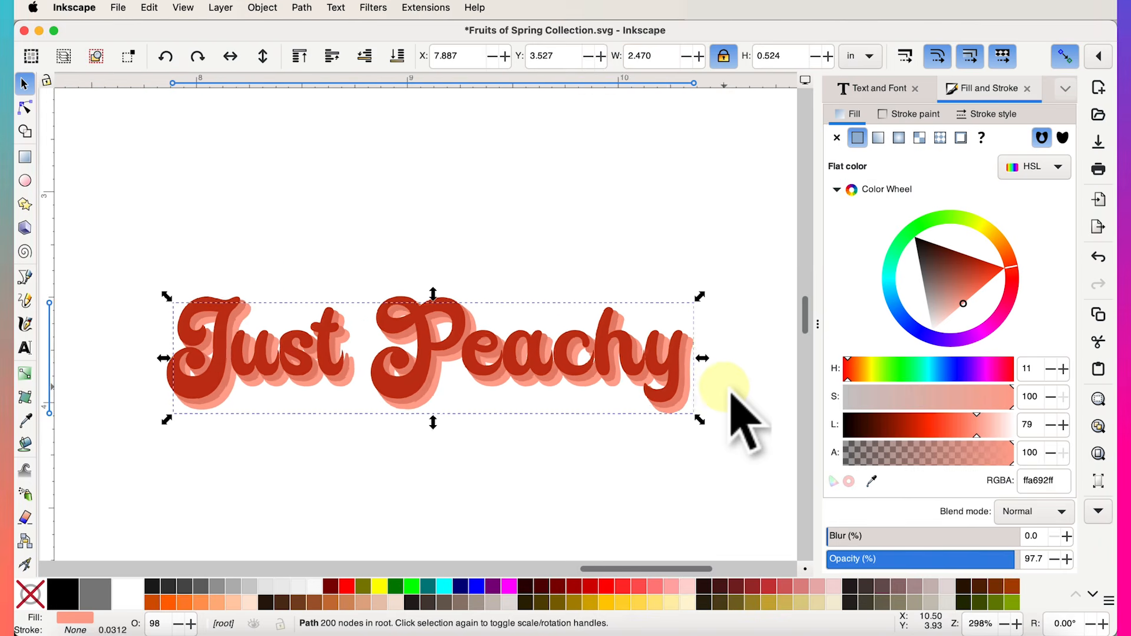
click(731, 392)
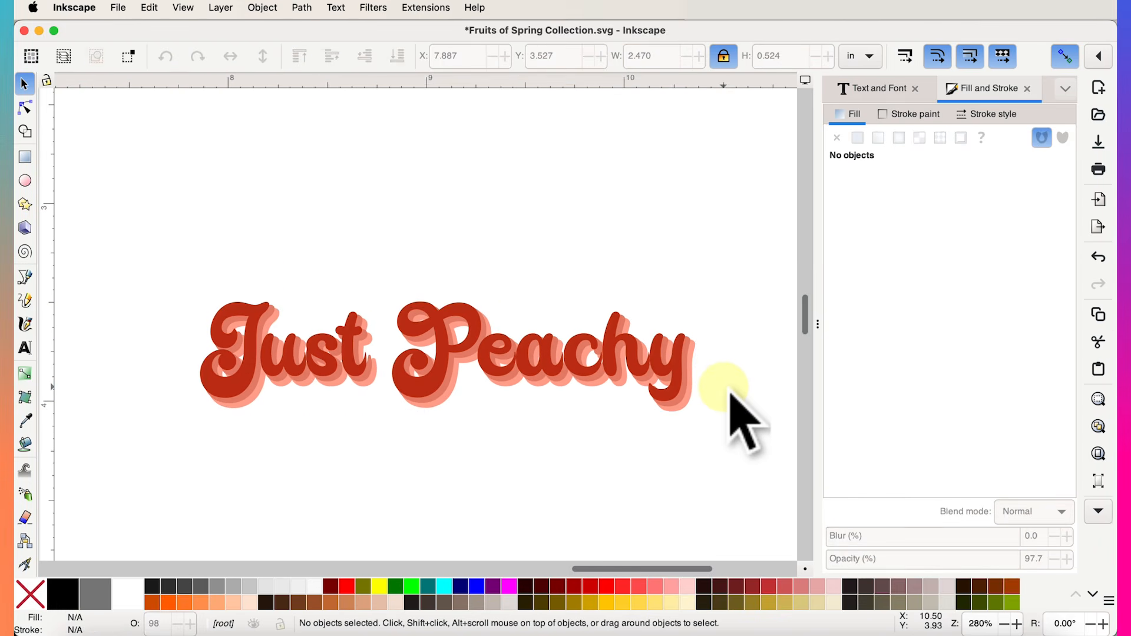
Duplicate the ffa692ff light peach lettering at the back of the stack.
scroll(731, 394, up, 3)
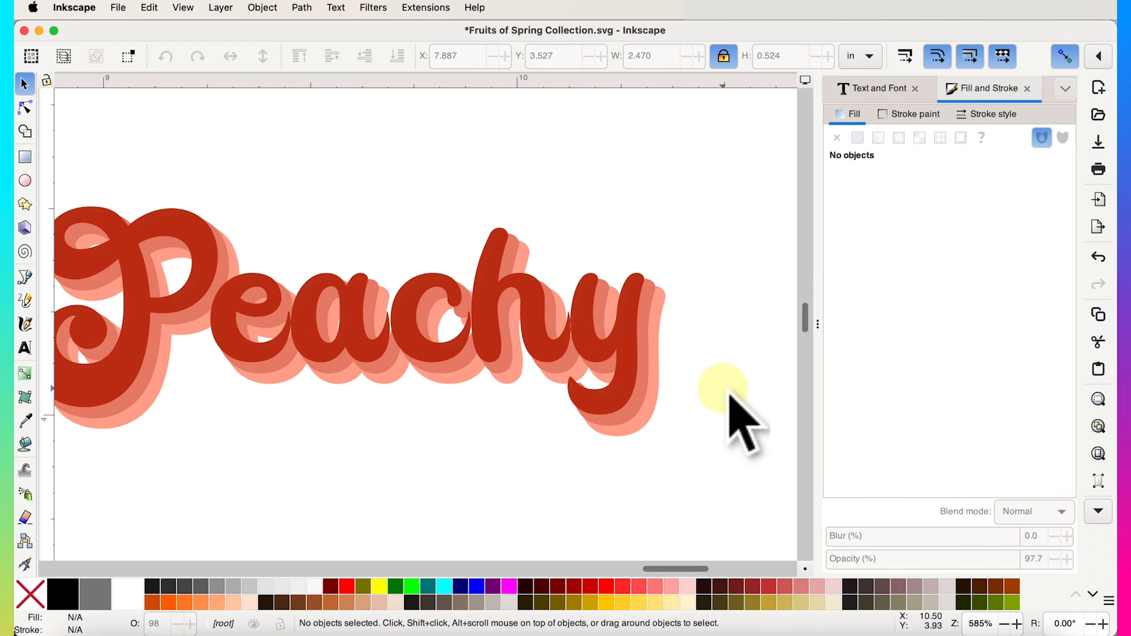
click(664, 405)
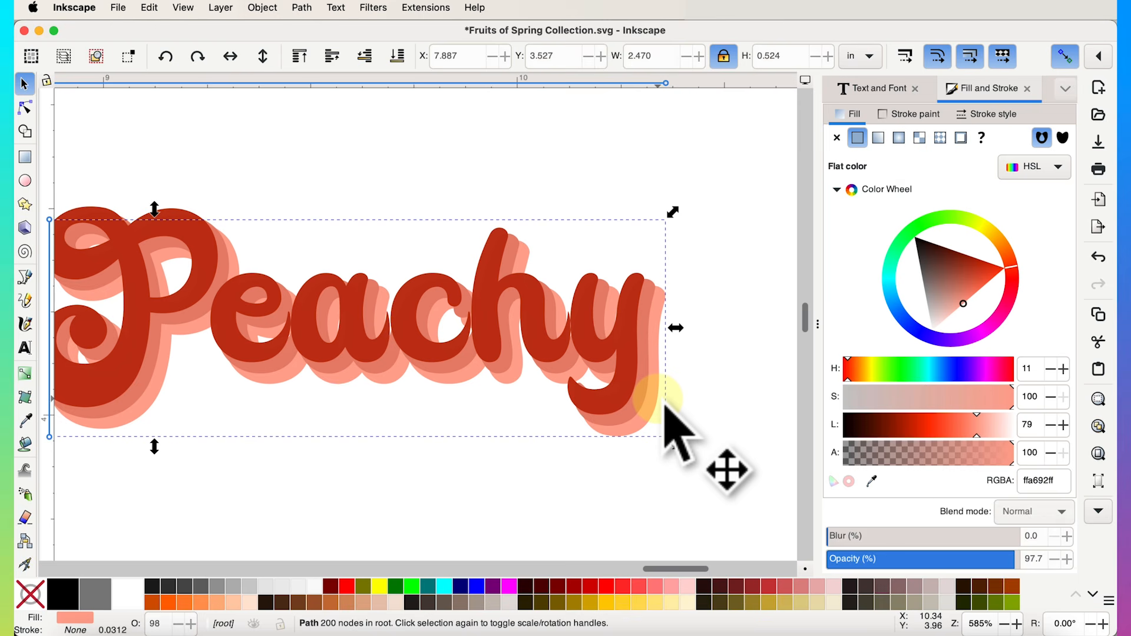
scroll(665, 406, down, 3)
scroll(658, 398, left, 1)
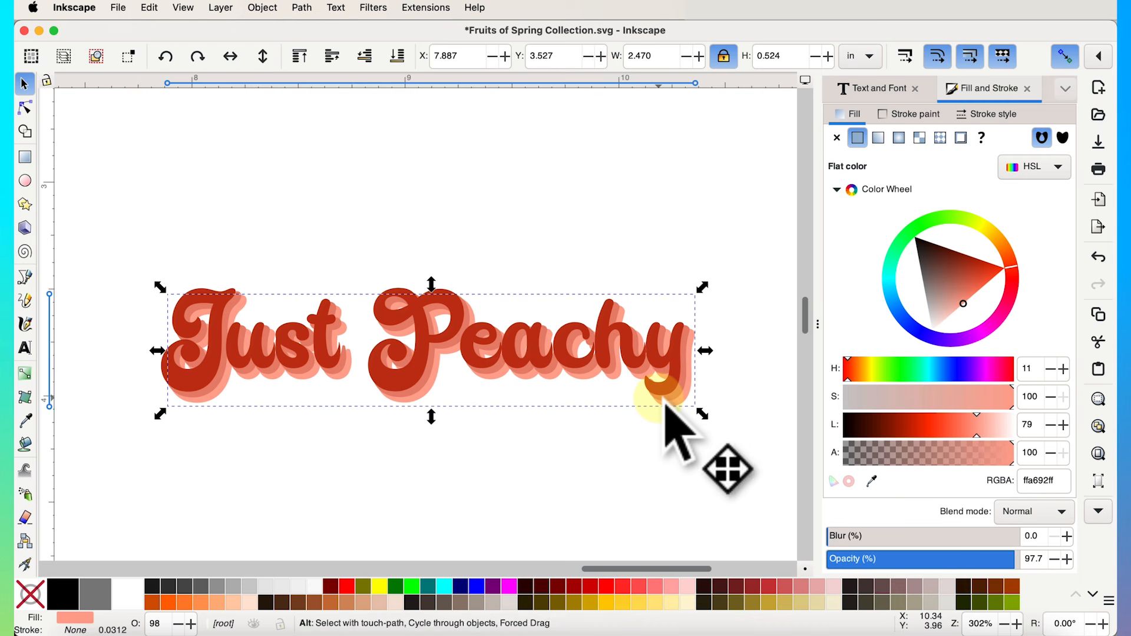
key(Home)
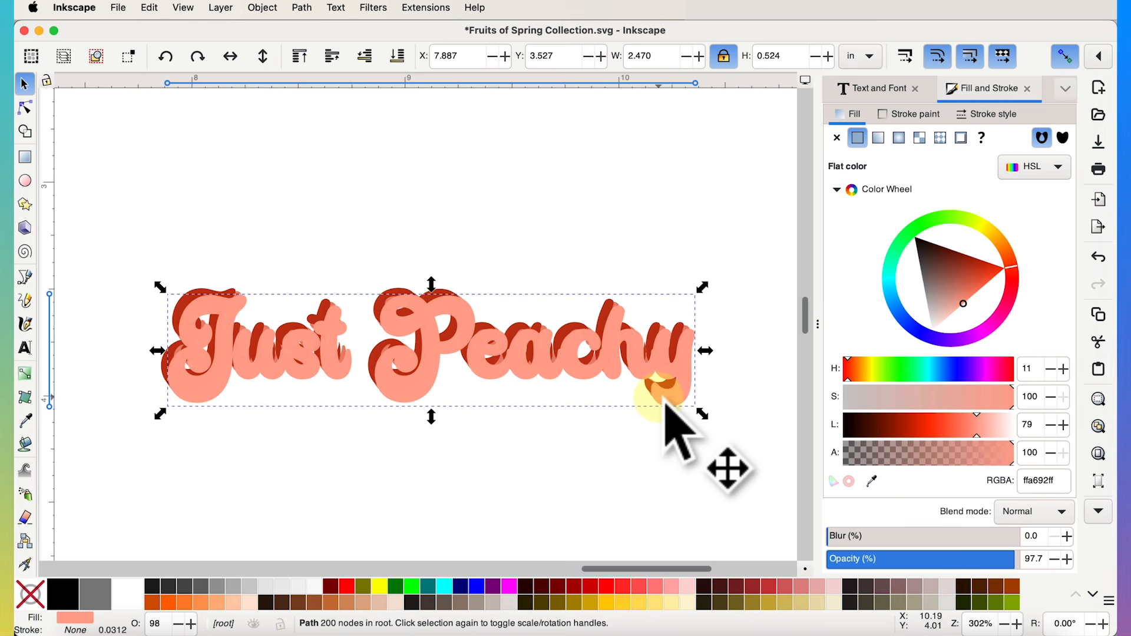
Offset the new copy to X 7.908 in, Y 3.547 in and lighten its fill to ffd4caff.
key(Right)
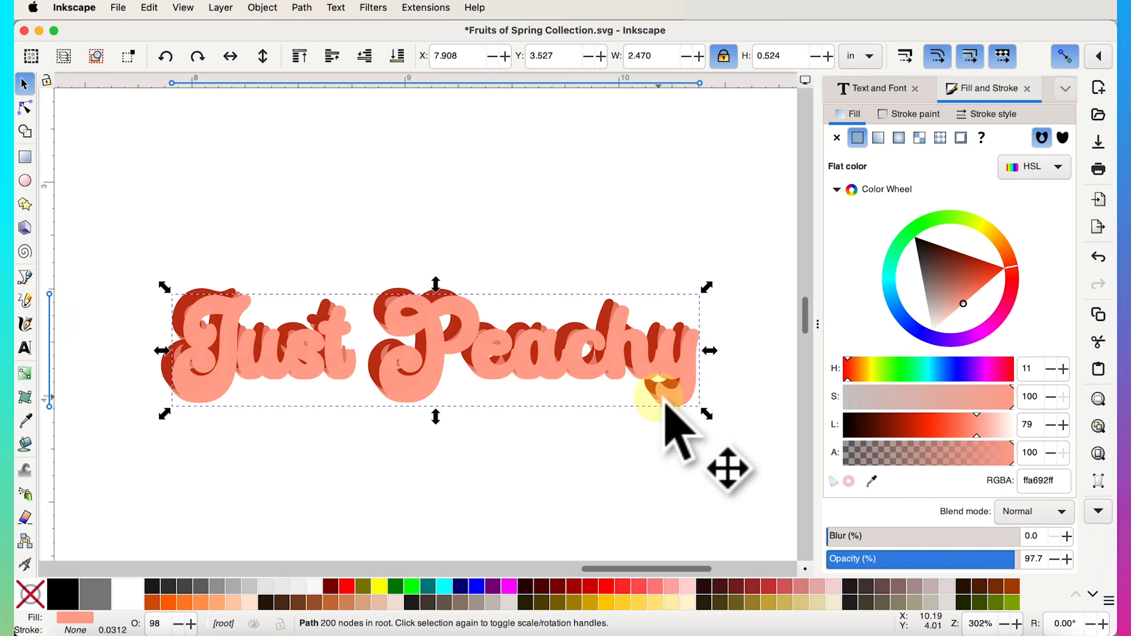
key(Down)
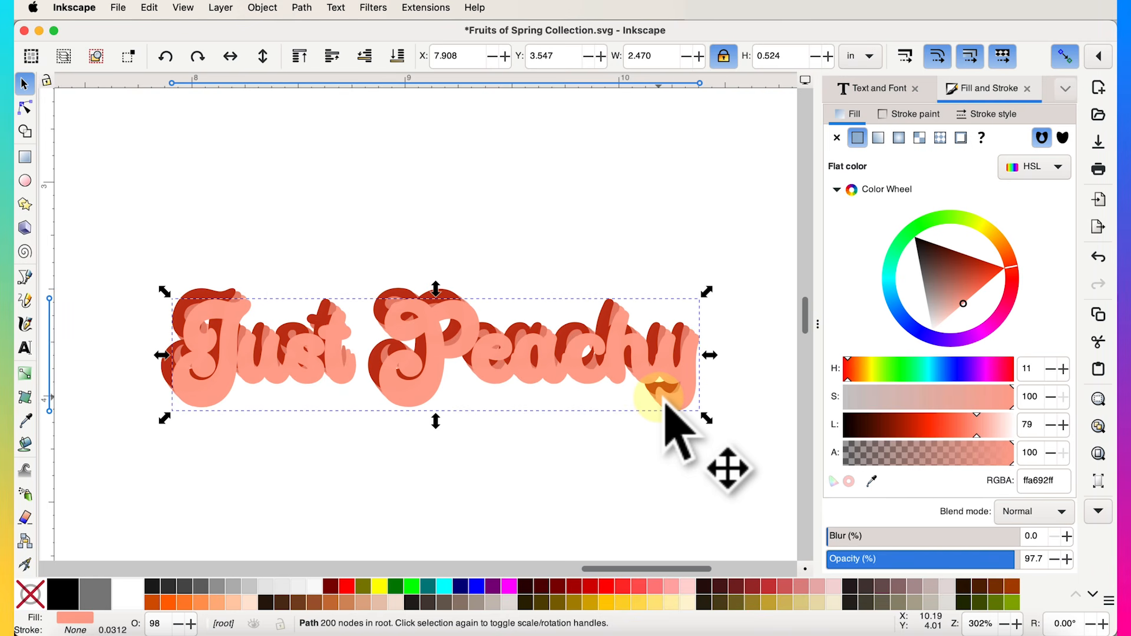
click(995, 430)
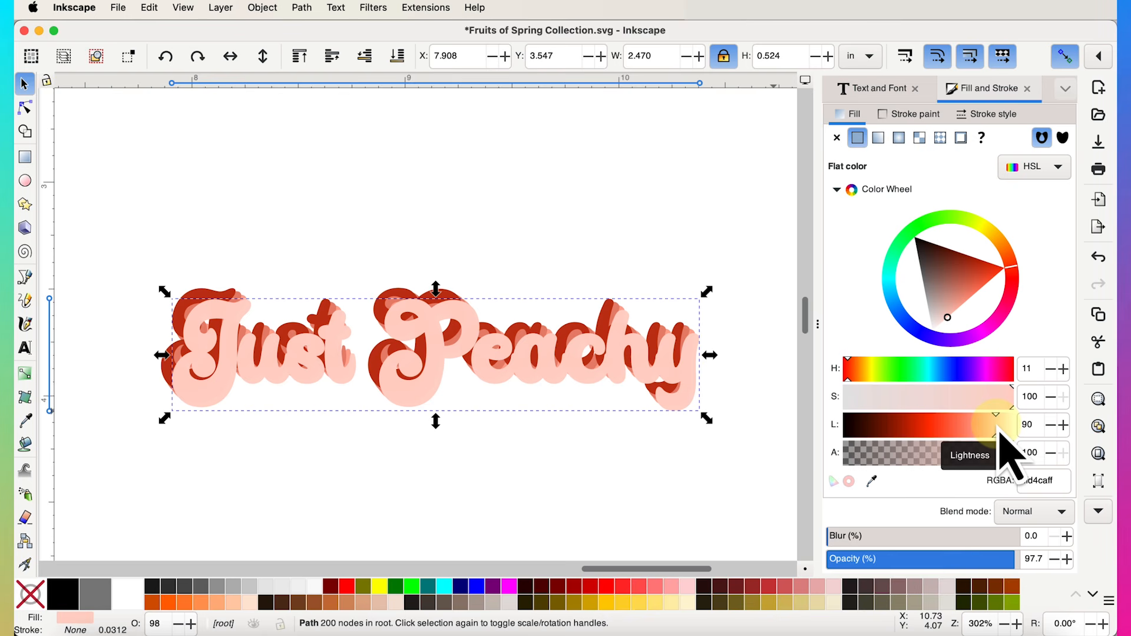
Lower the pale pink lettering to the bottom of the stack and outset it twice to about 2.478 in wide.
click(397, 58)
scroll(737, 384, up, 3)
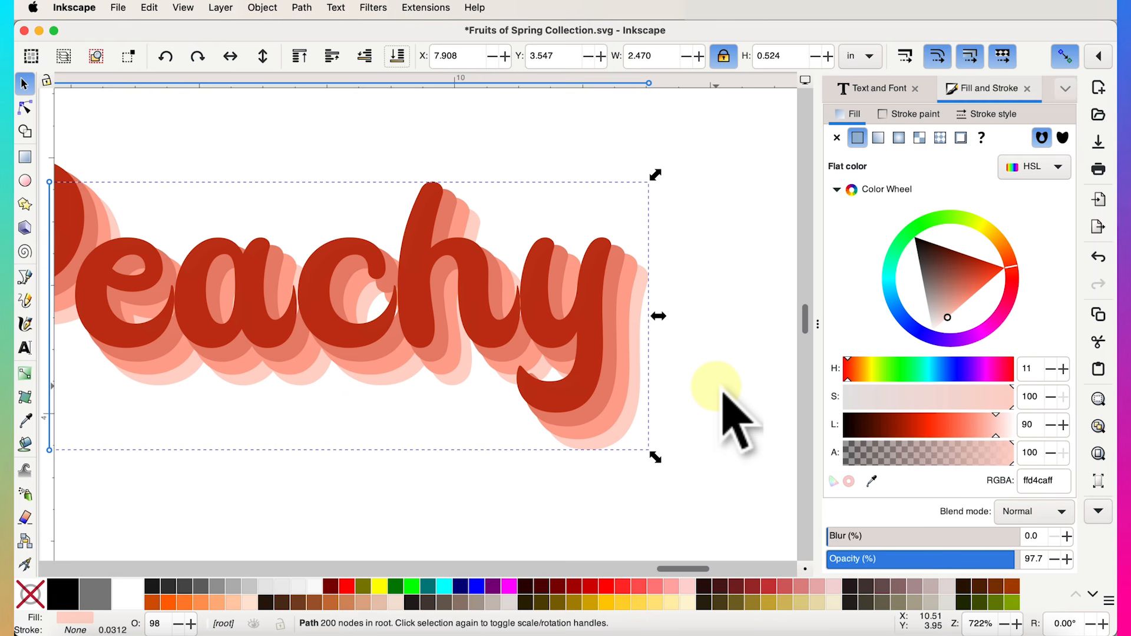
key(ctrl+))
key(ctrl+parenright)
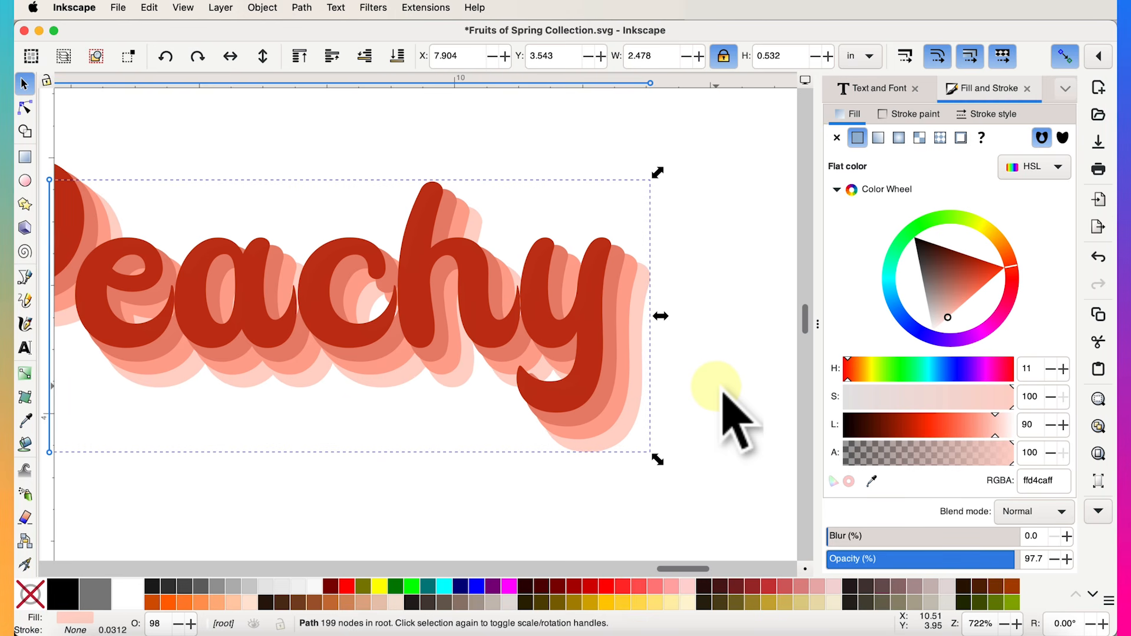
Duplicate the outset pale pink "Just Peachy" lettering.
scroll(714, 330, down, 3)
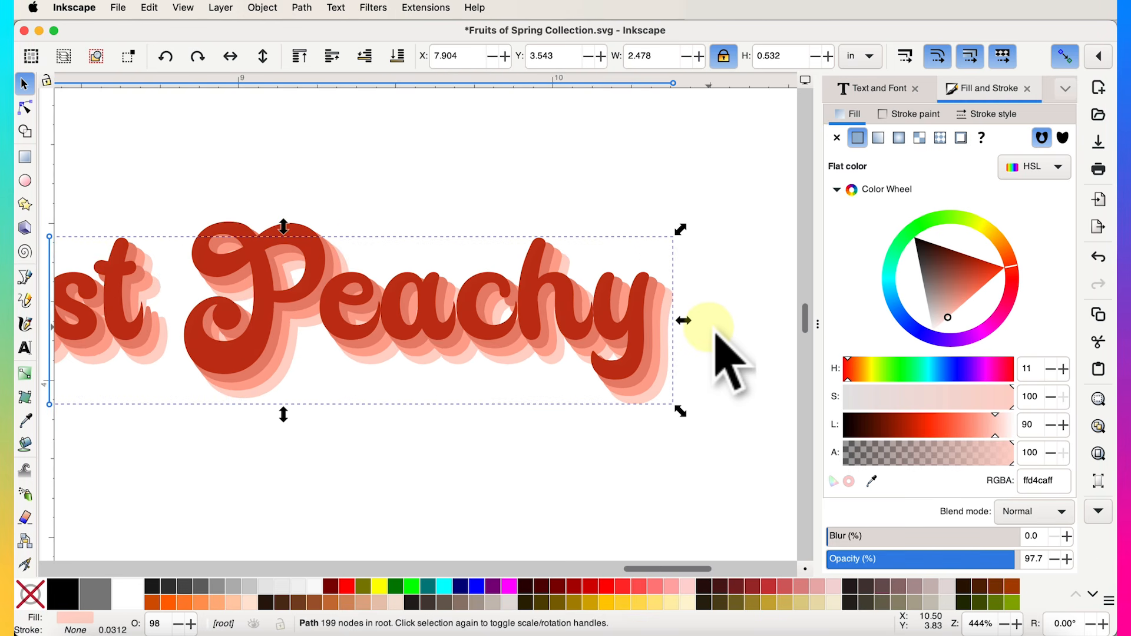
scroll(715, 333, down, 3)
key(Home)
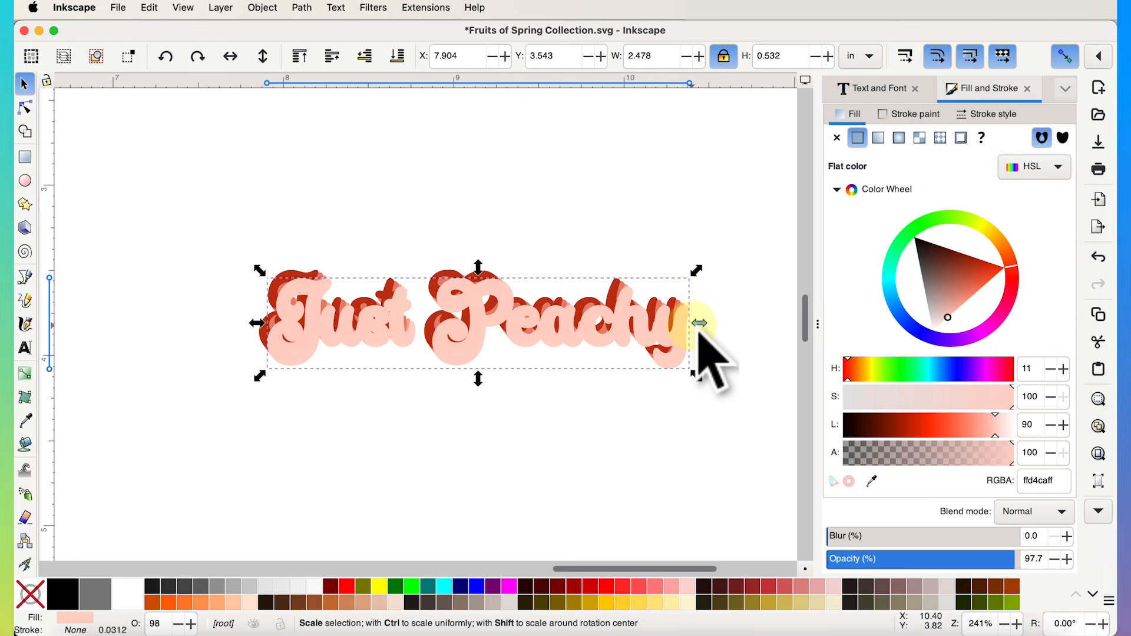
Offset the pale pink copy right and down to X 7.925 in, Y 3.564 in.
click(749, 335)
click(666, 344)
key(Right)
key(Right)
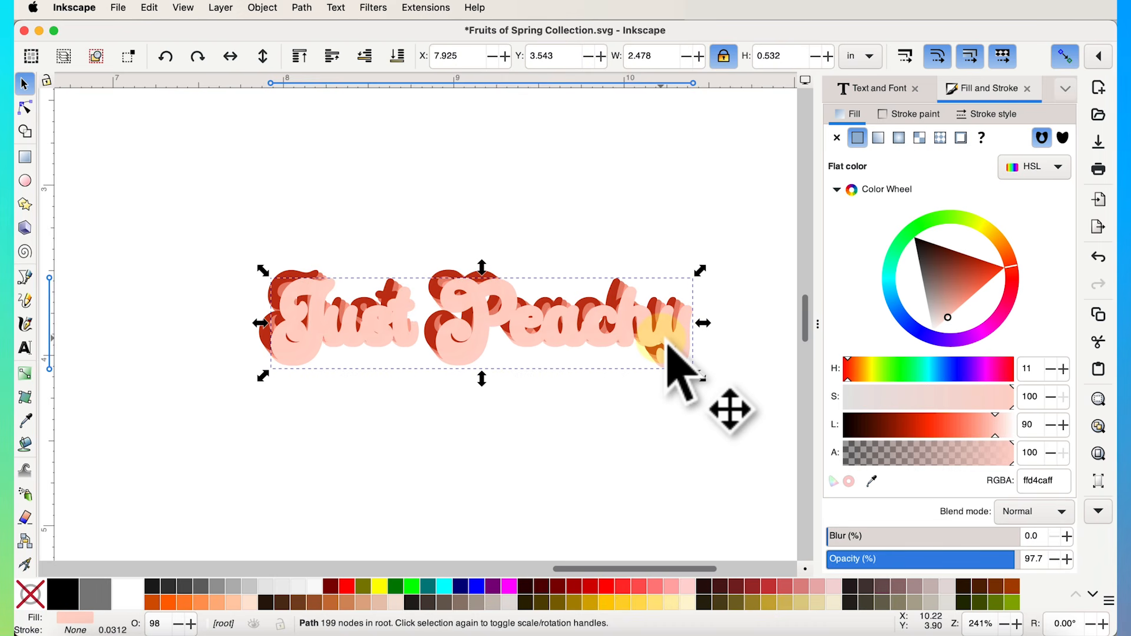
key(Down)
key(Down)
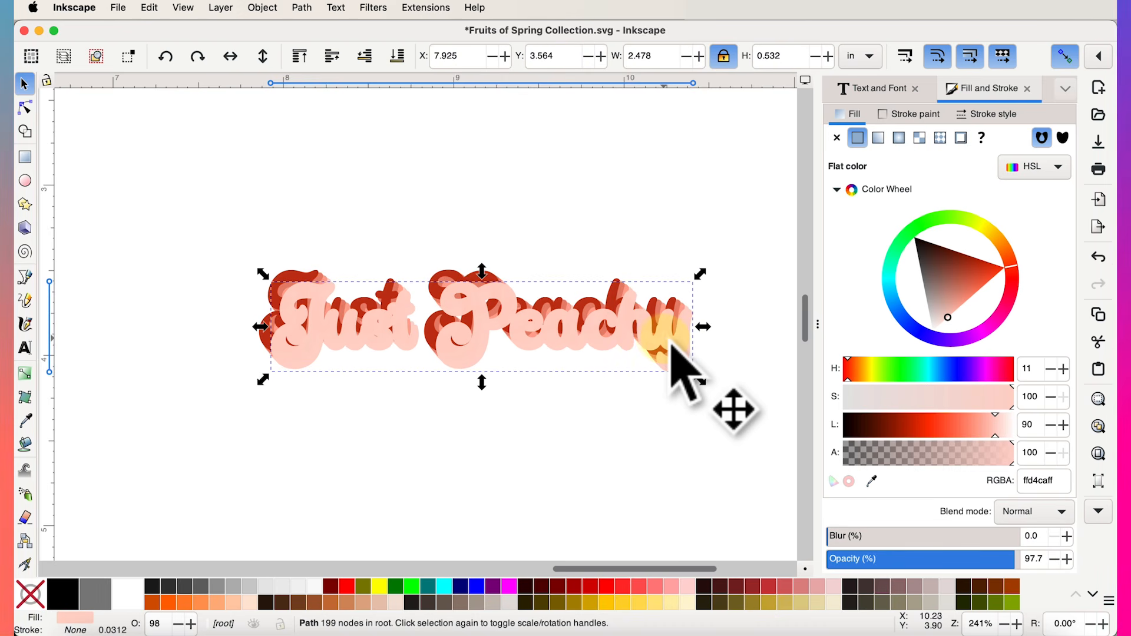
Lighten the copy's fill to ffefebff and lower it to the bottom of the stack.
click(1004, 434)
drag(1006, 433, 1010, 435)
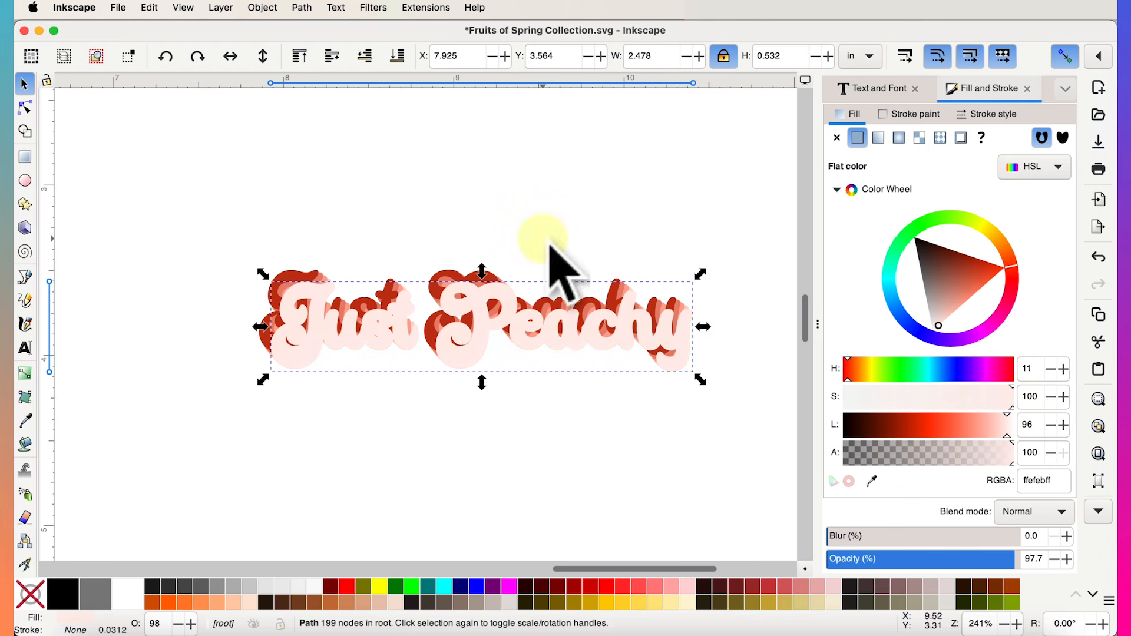
click(396, 56)
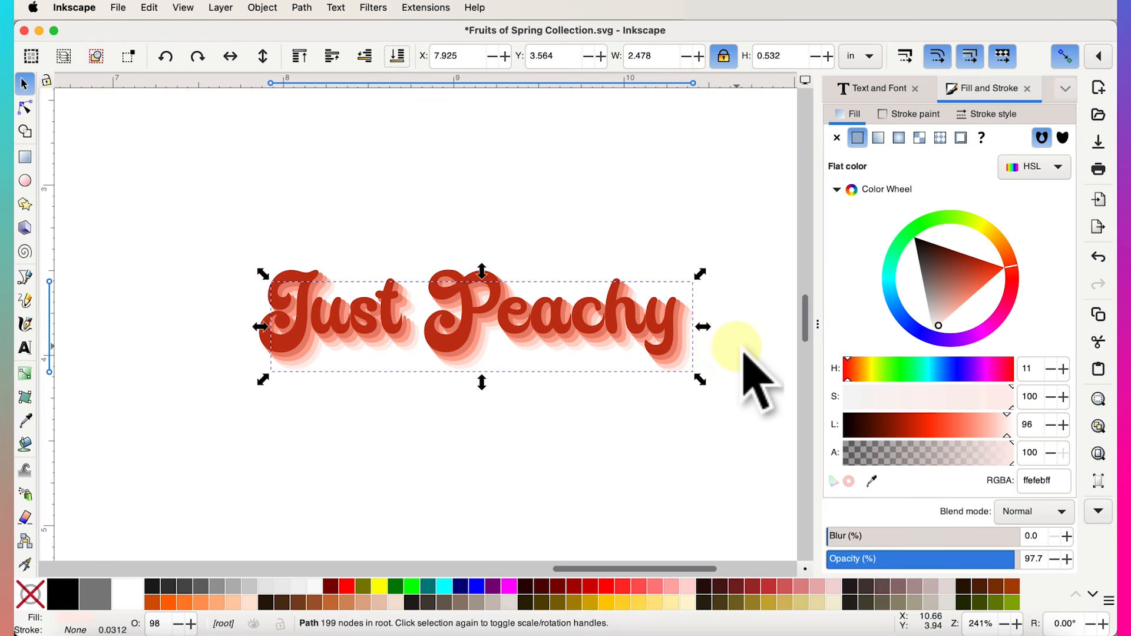
Simplify the palest bottom layer of the "Just Peachy" lettering to smooth its outline, leaving nothing selected.
scroll(747, 372, up, 5)
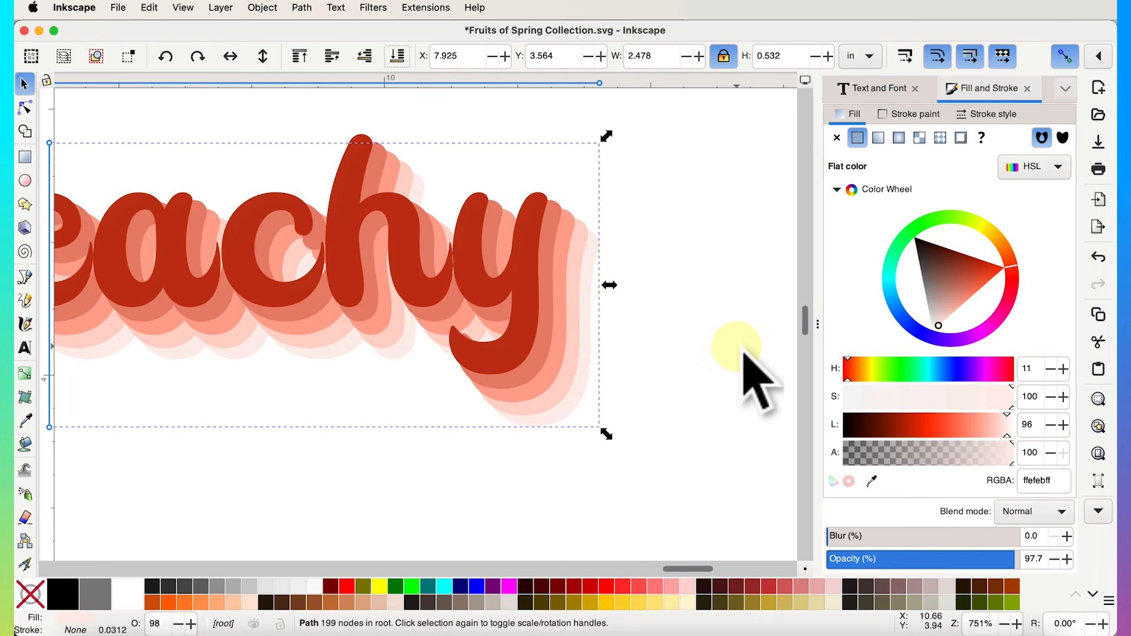
key(ctrl+l)
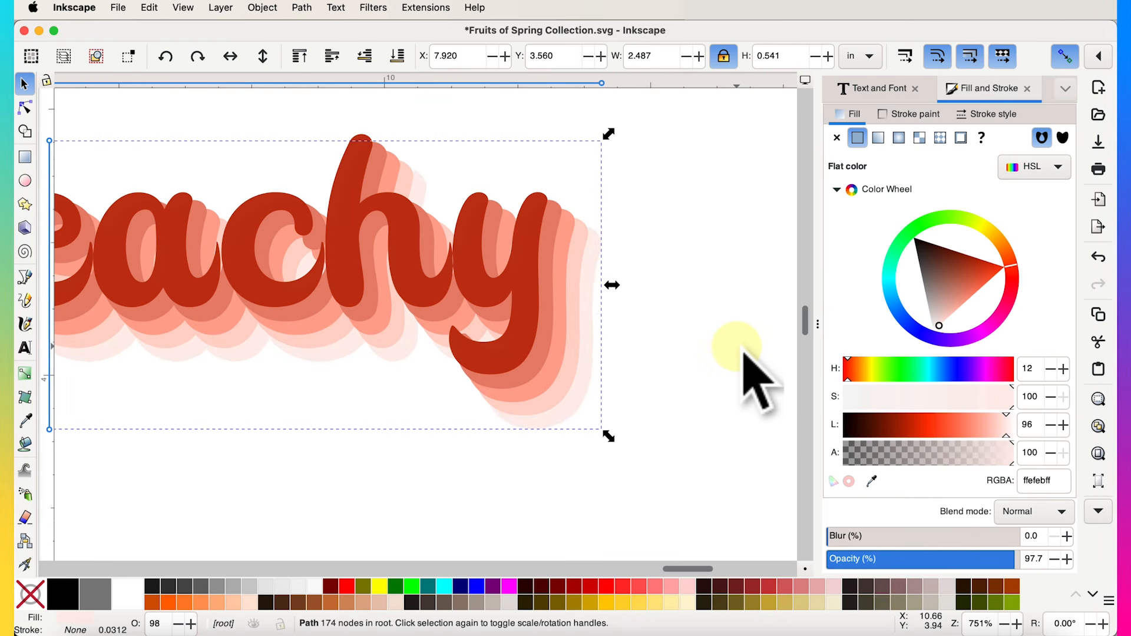
scroll(671, 354, down, 3)
scroll(665, 321, down, 2)
scroll(689, 340, up, 1)
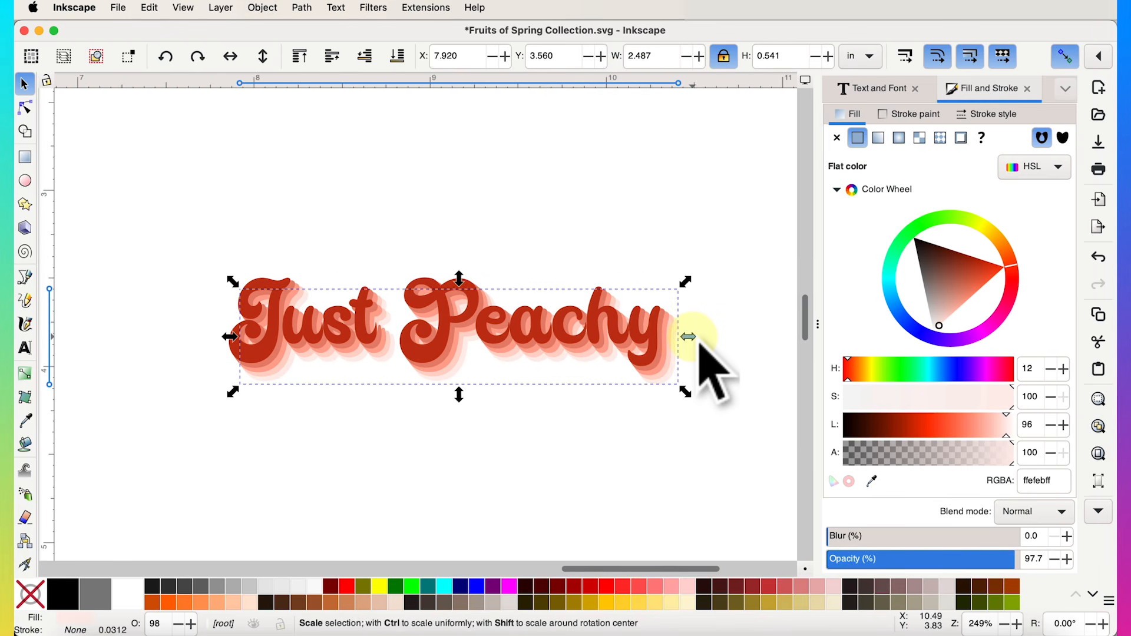
click(707, 346)
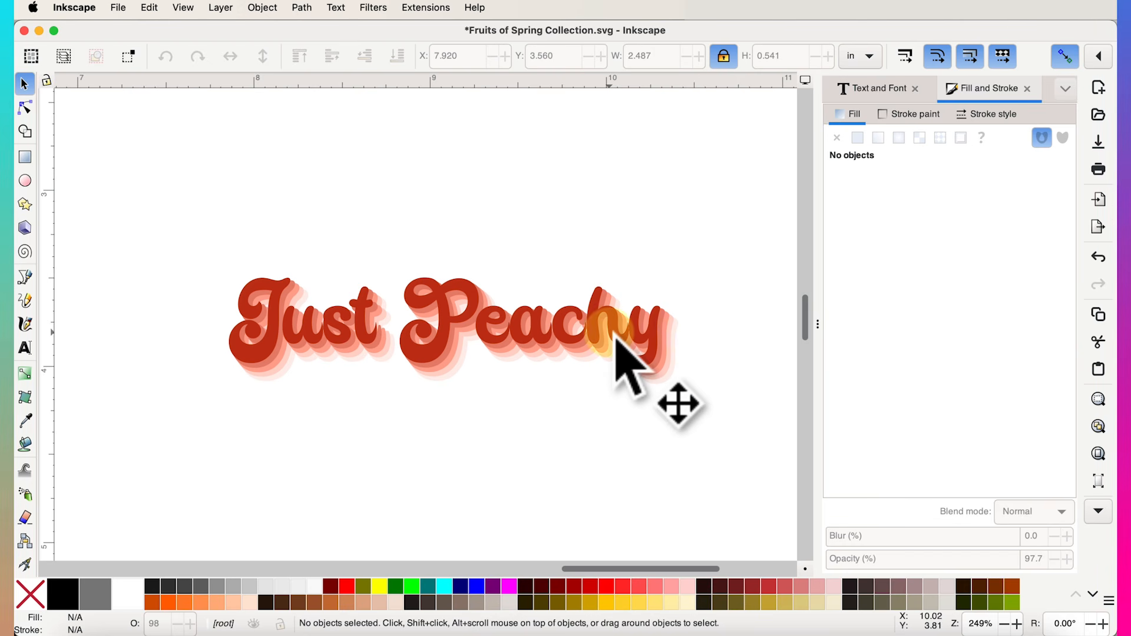
Shift the fill of the top "Just Peachy" text to a brighter red, d23a22ff, and deselect it.
scroll(614, 336, up, 3)
click(589, 334)
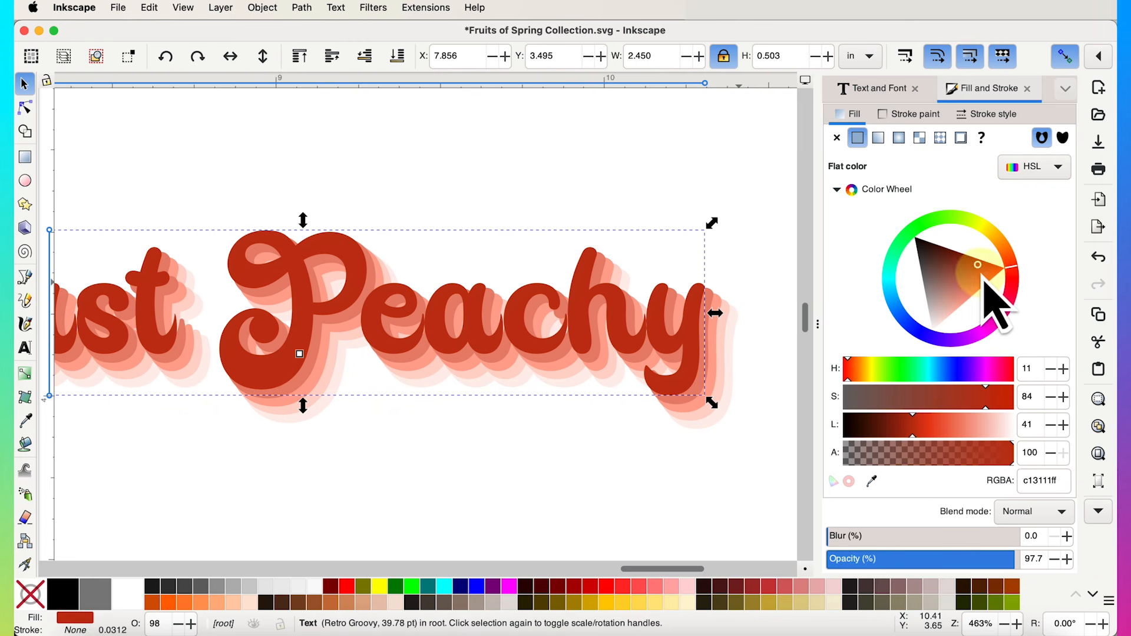
click(1011, 270)
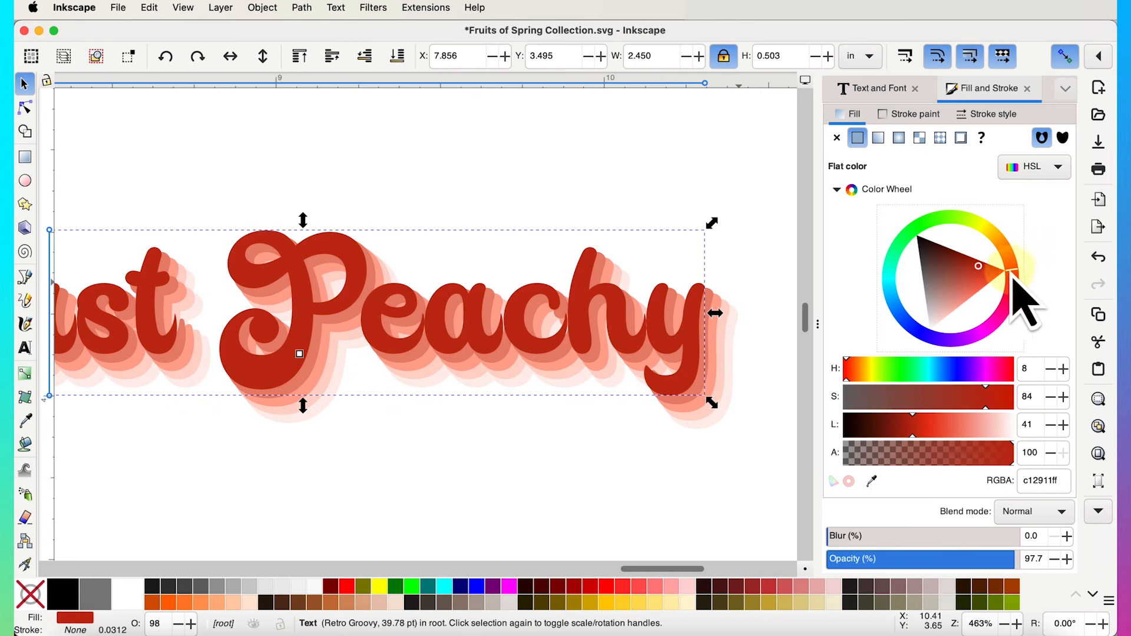
click(978, 272)
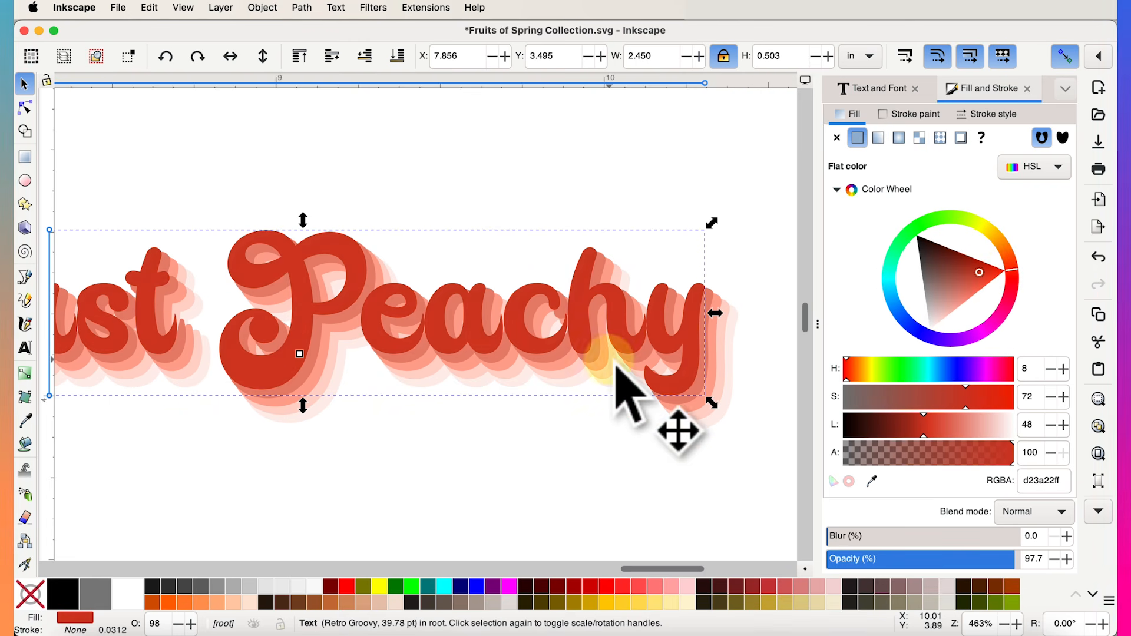
scroll(618, 392, down, 2)
click(624, 408)
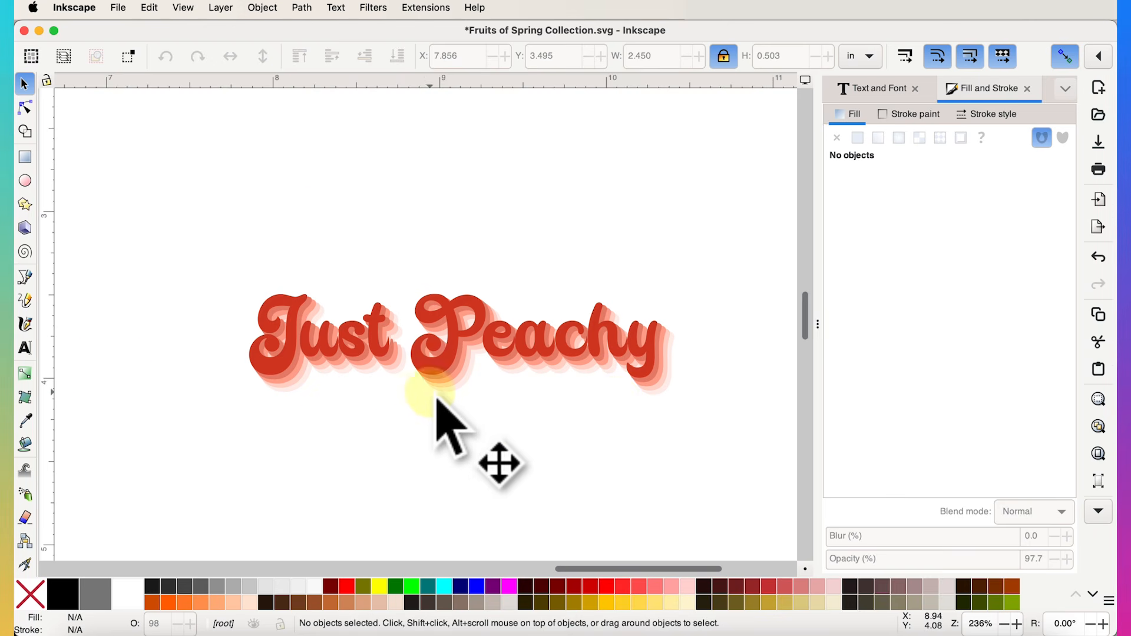
Examine the individual color layers of the "Just Peachy" lettering, checking how the offset copies stack beneath the red text.
click(439, 375)
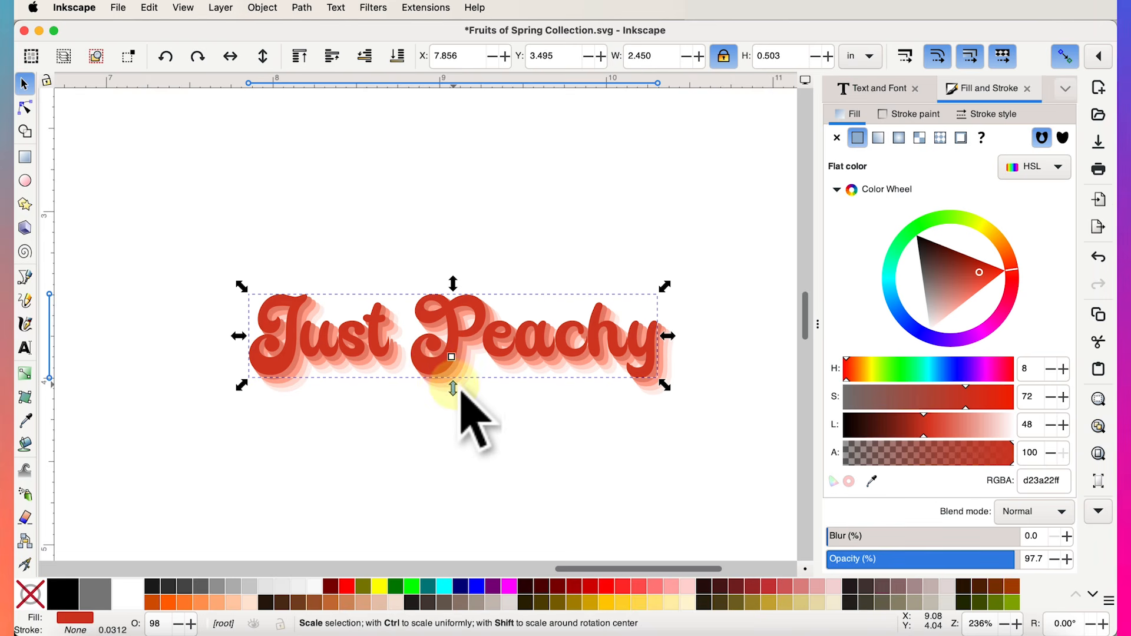
click(452, 389)
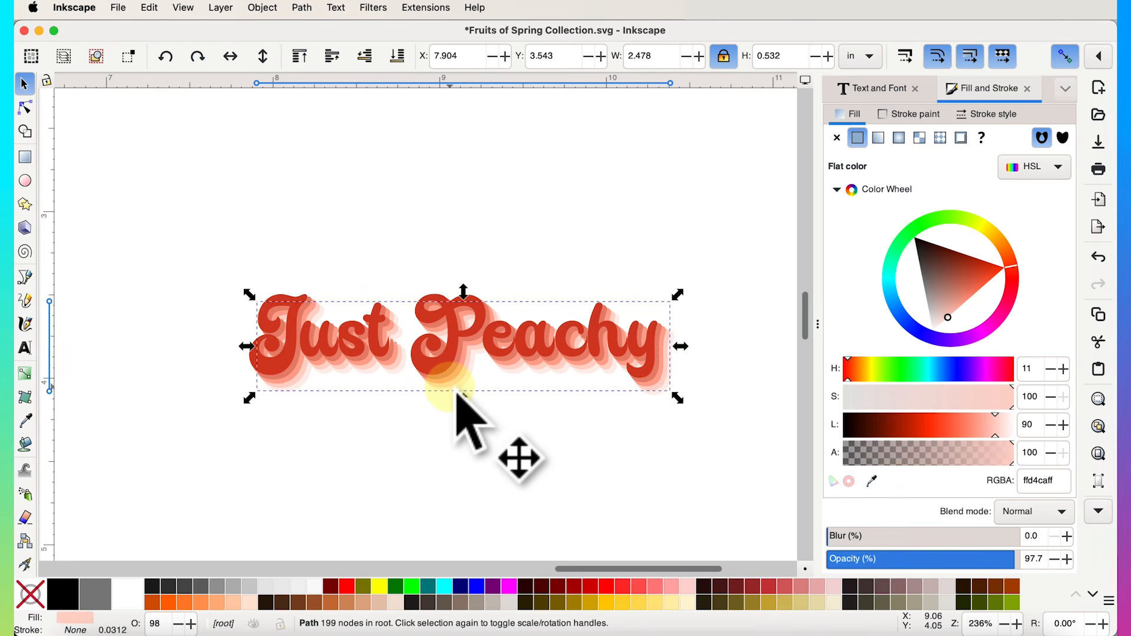
scroll(457, 394, up, 2)
scroll(457, 394, up, 2)
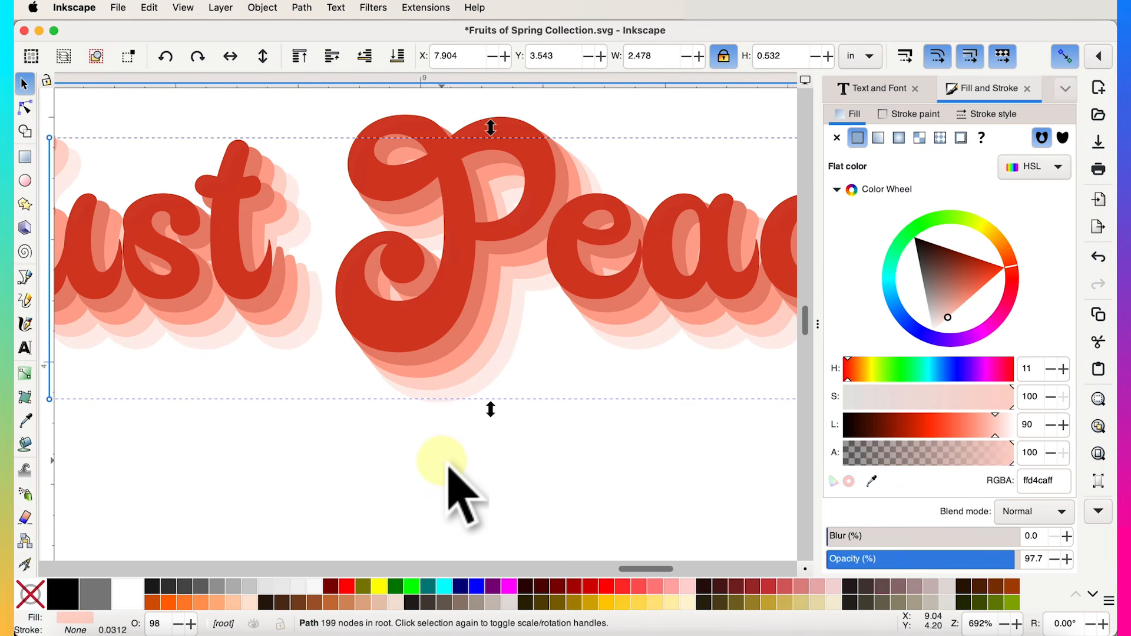
click(449, 448)
click(425, 314)
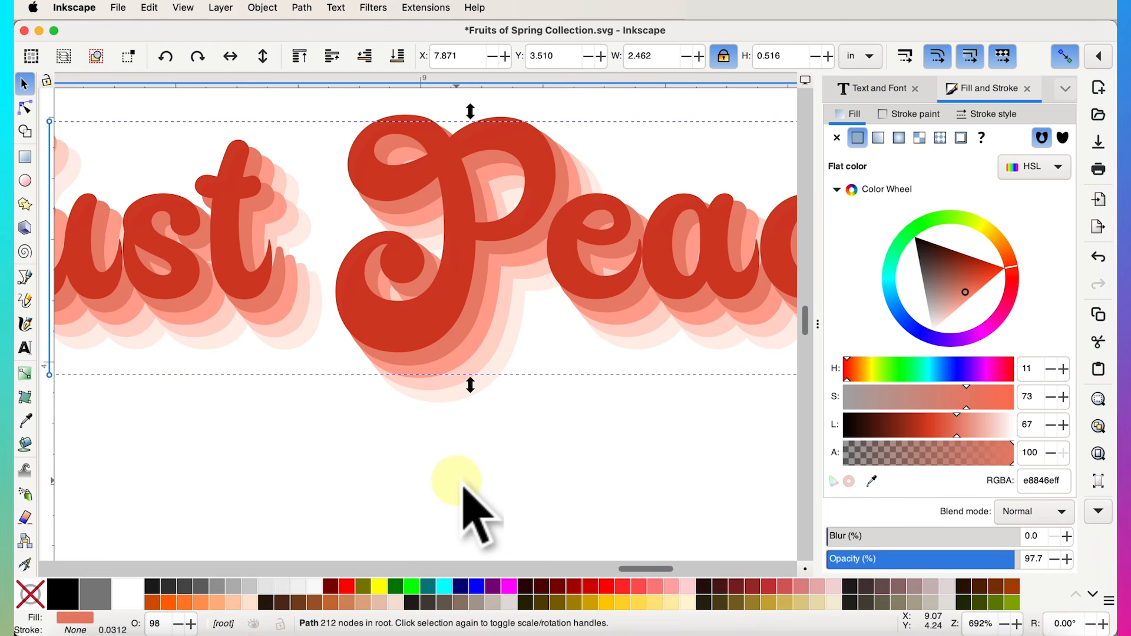
click(434, 329)
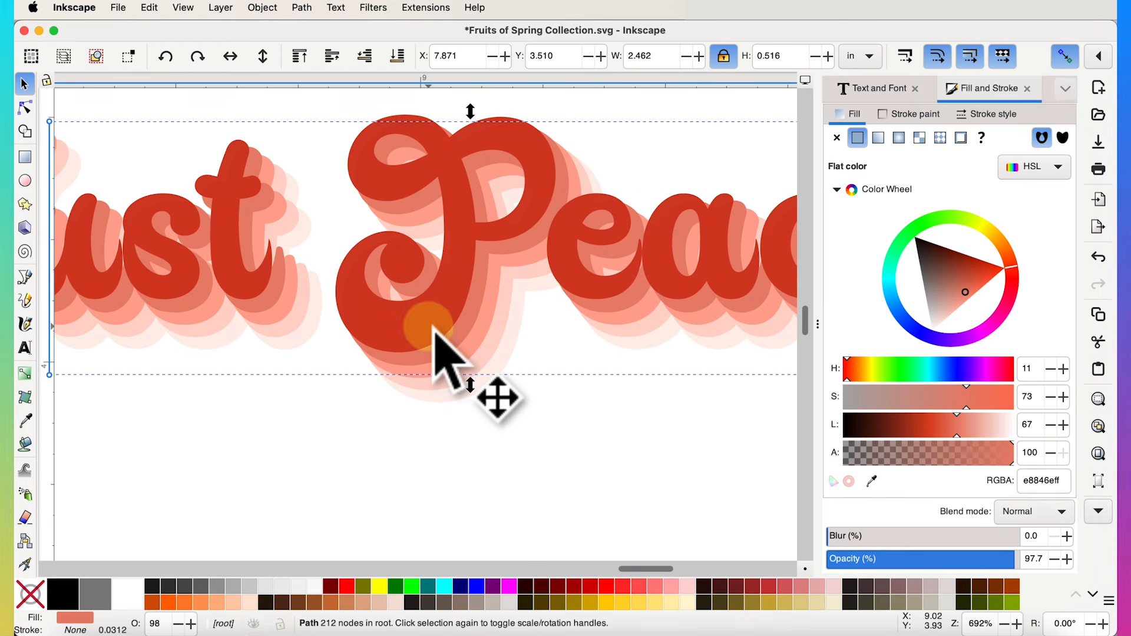
key(3)
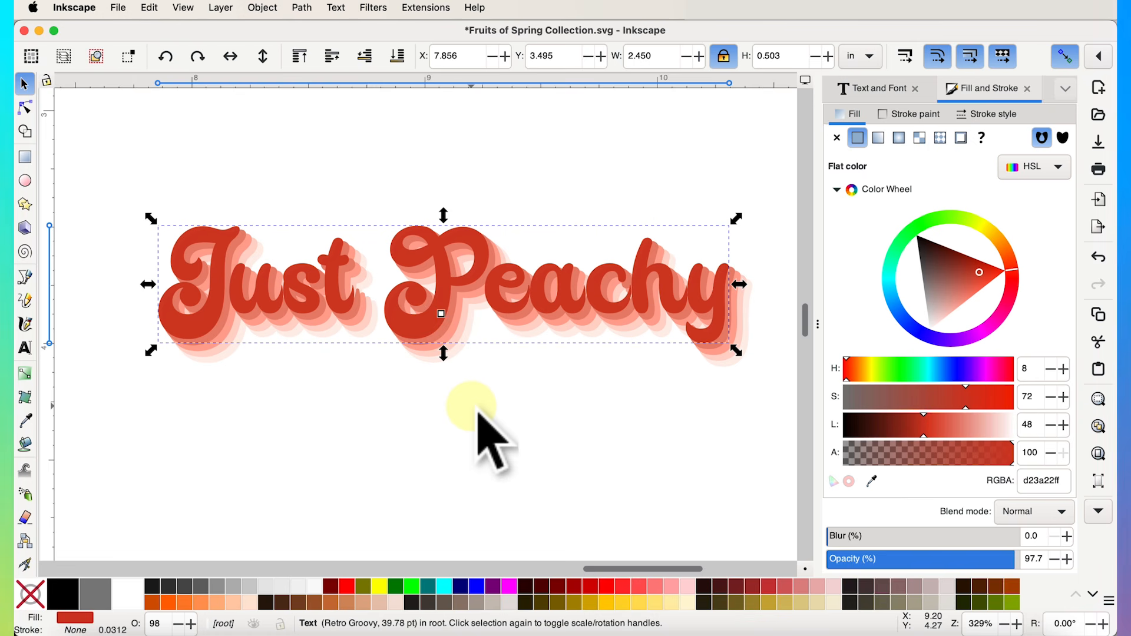
click(472, 350)
click(480, 450)
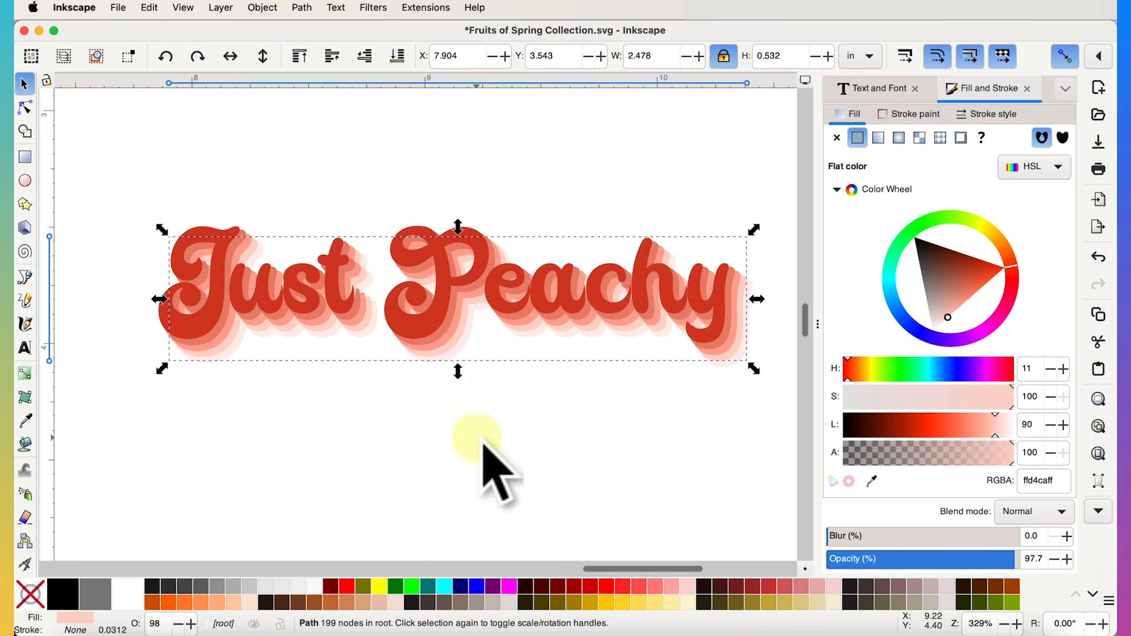
Convert the top red "Just Peachy" text to a path.
click(424, 329)
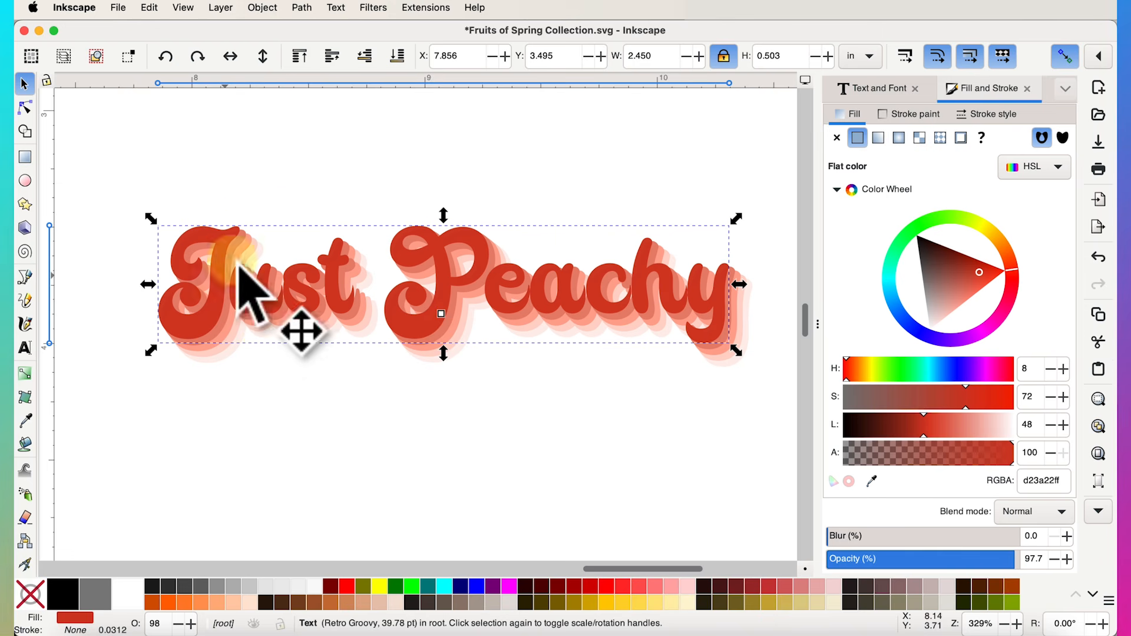
click(305, 8)
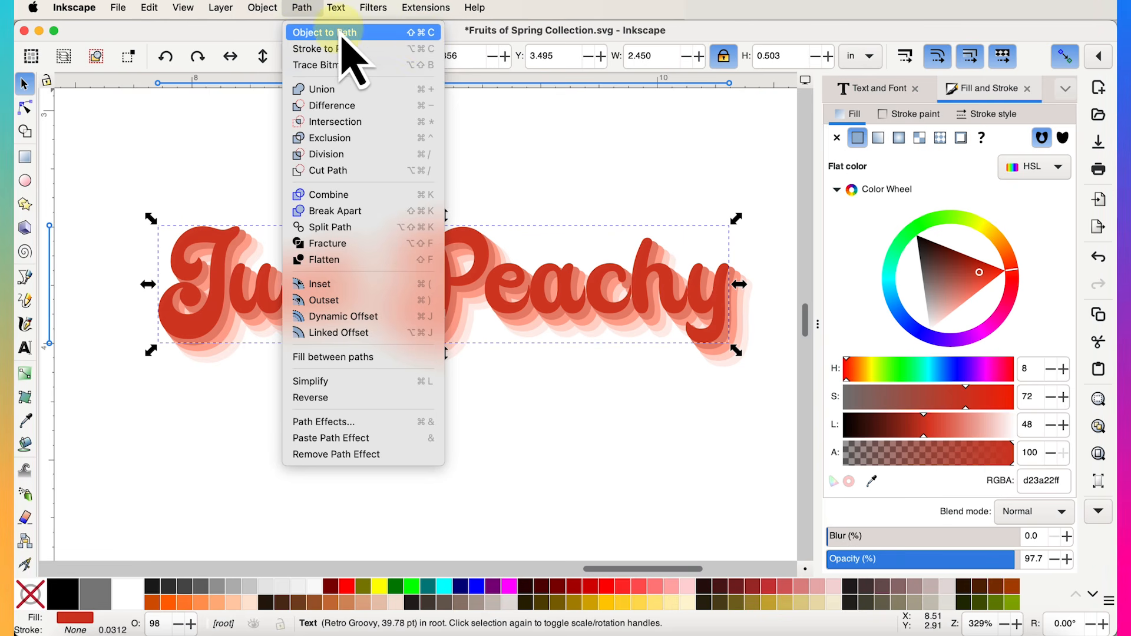
click(381, 35)
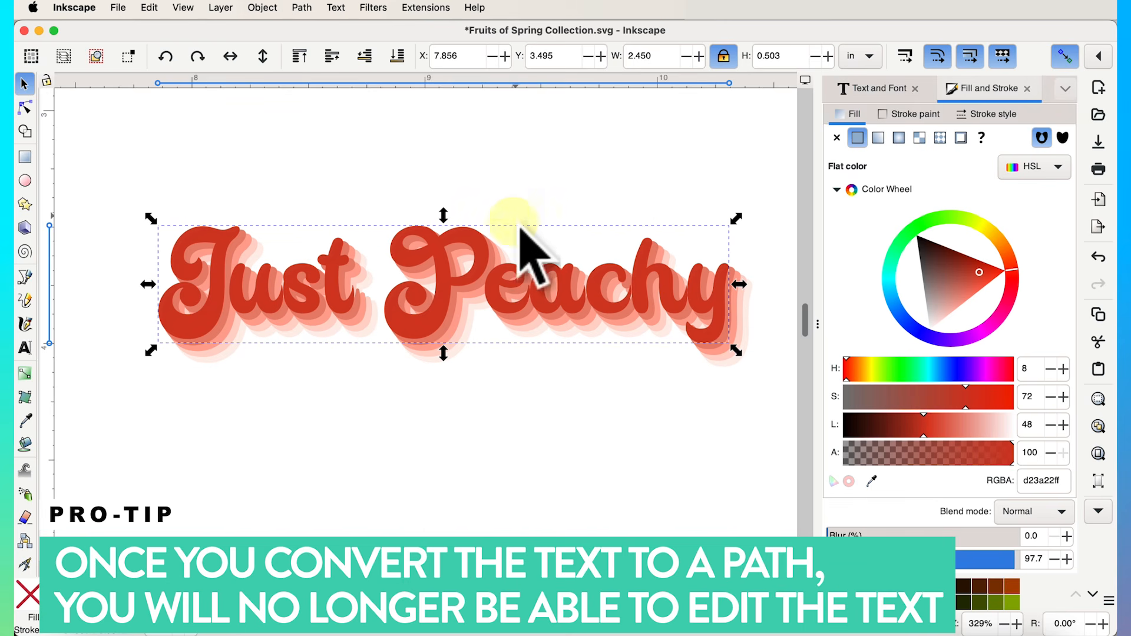
click(27, 352)
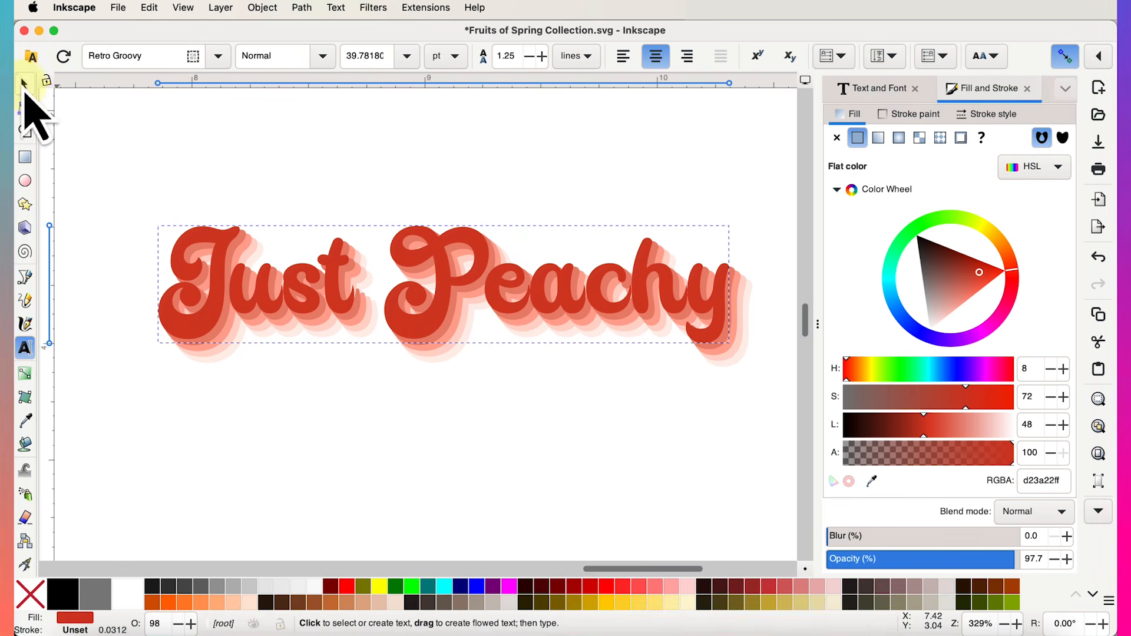
click(24, 86)
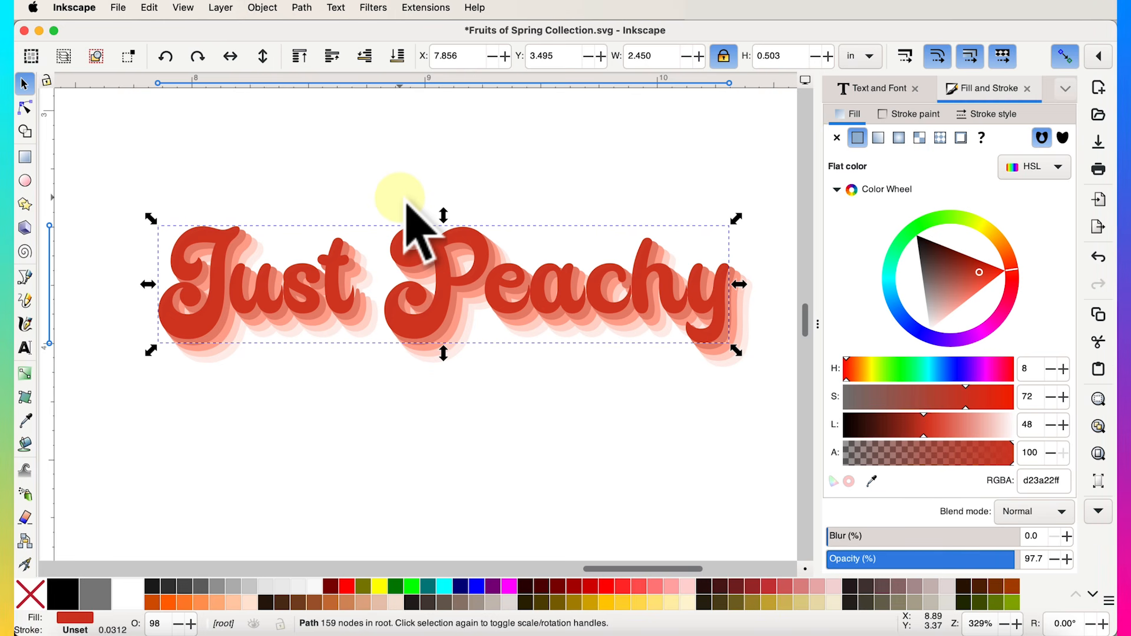
Select all five lettering layers and move them together to about X 8.529 in, Y 3.554 in.
scroll(505, 191, down, 2)
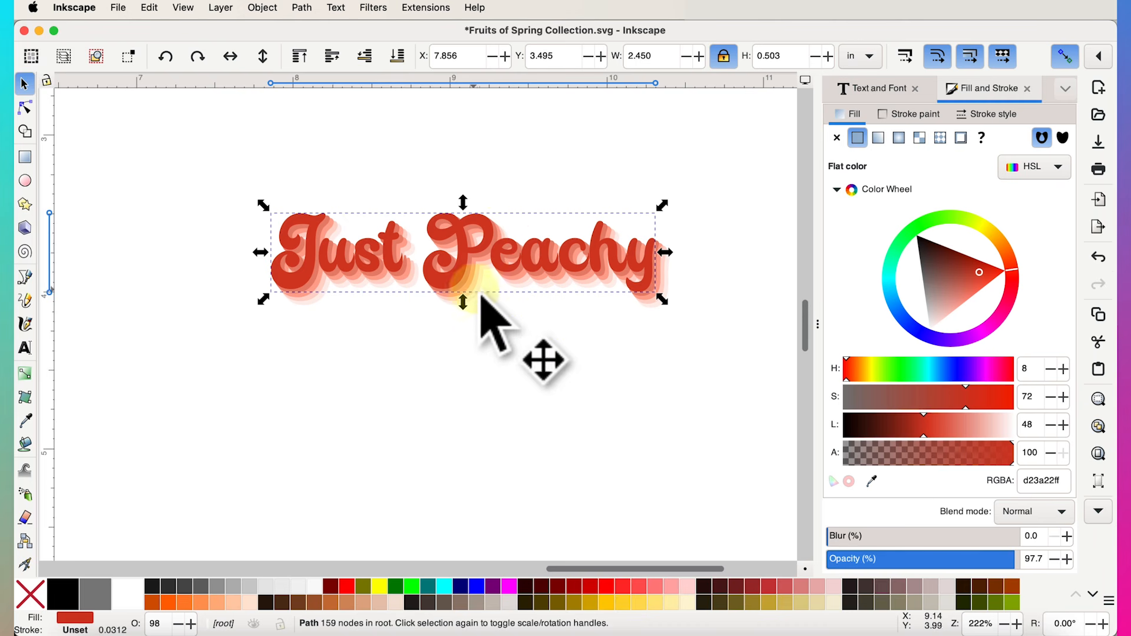
scroll(524, 349, down, 3)
click(525, 349)
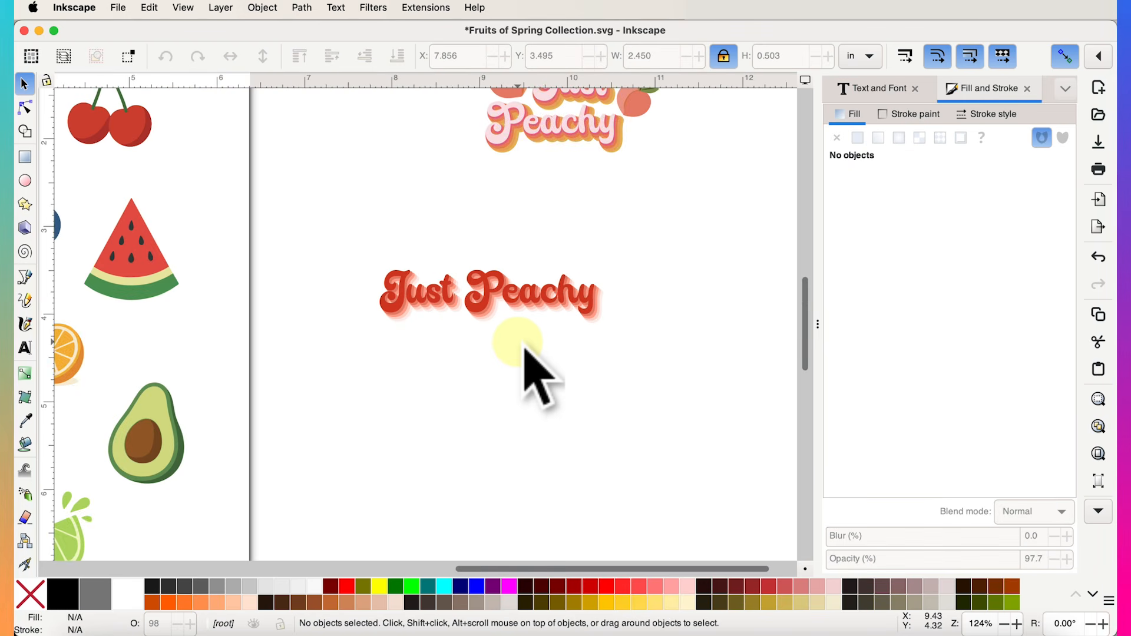
drag(337, 243, 651, 351)
drag(555, 308, 620, 315)
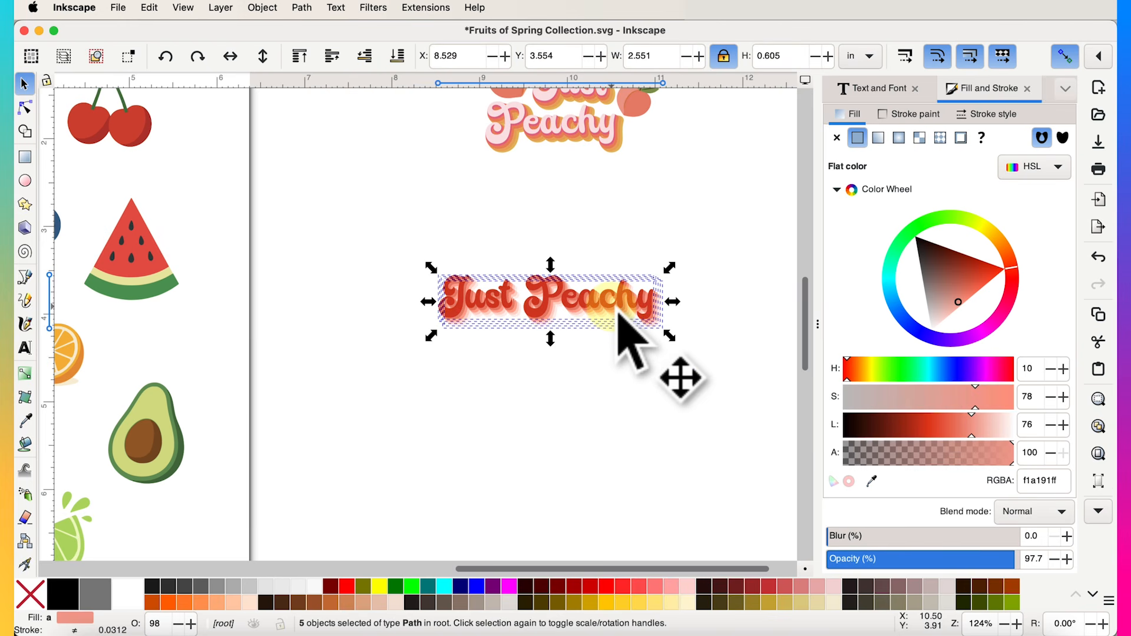
scroll(618, 314, up, 4)
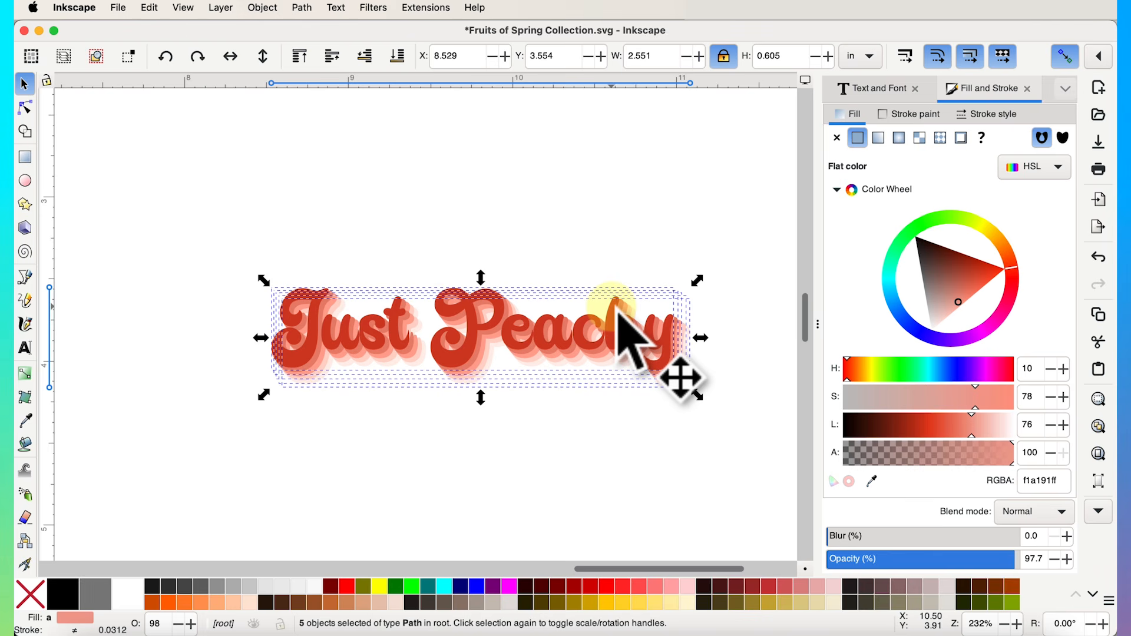
Save the document under the new name Just Peachy.svg in the current folder, and deselect the lettering.
click(117, 7)
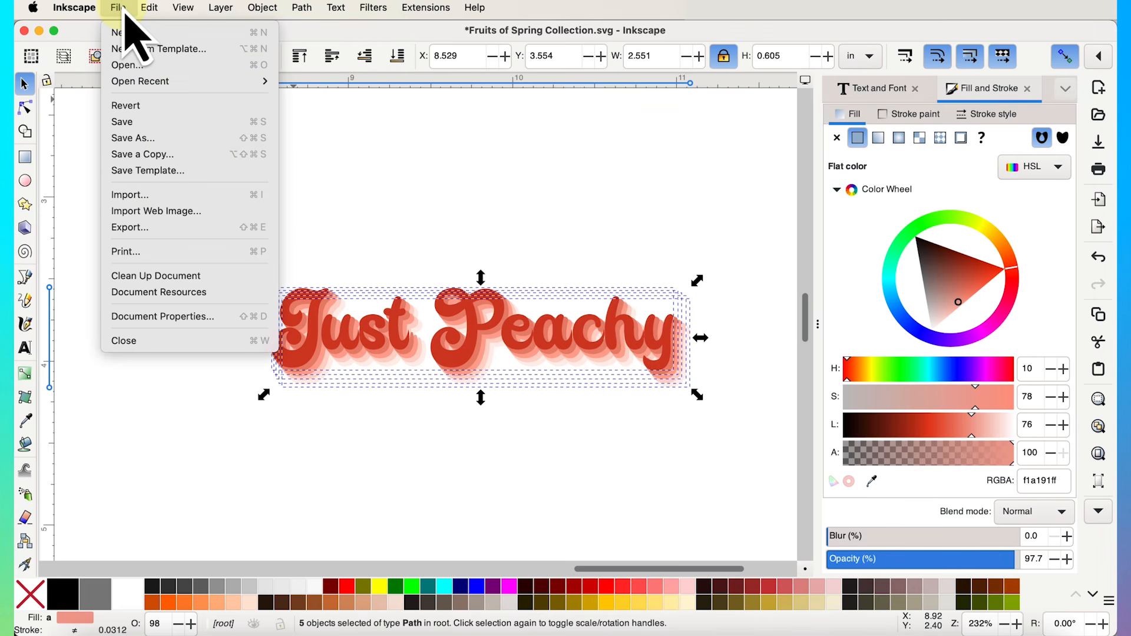
click(140, 139)
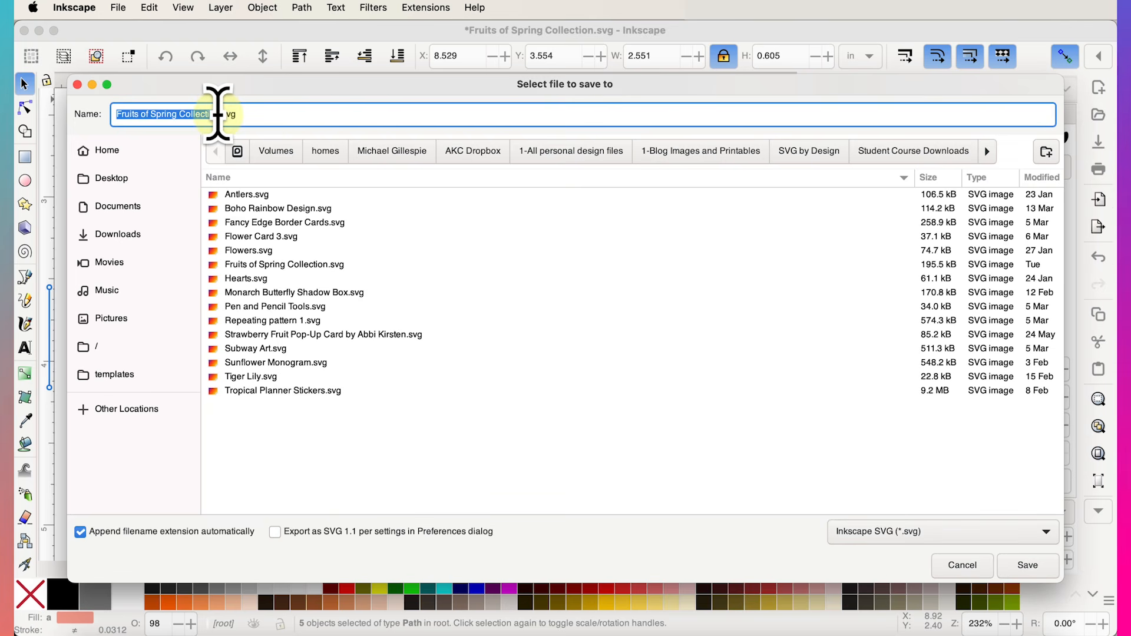
text(Just Peach)
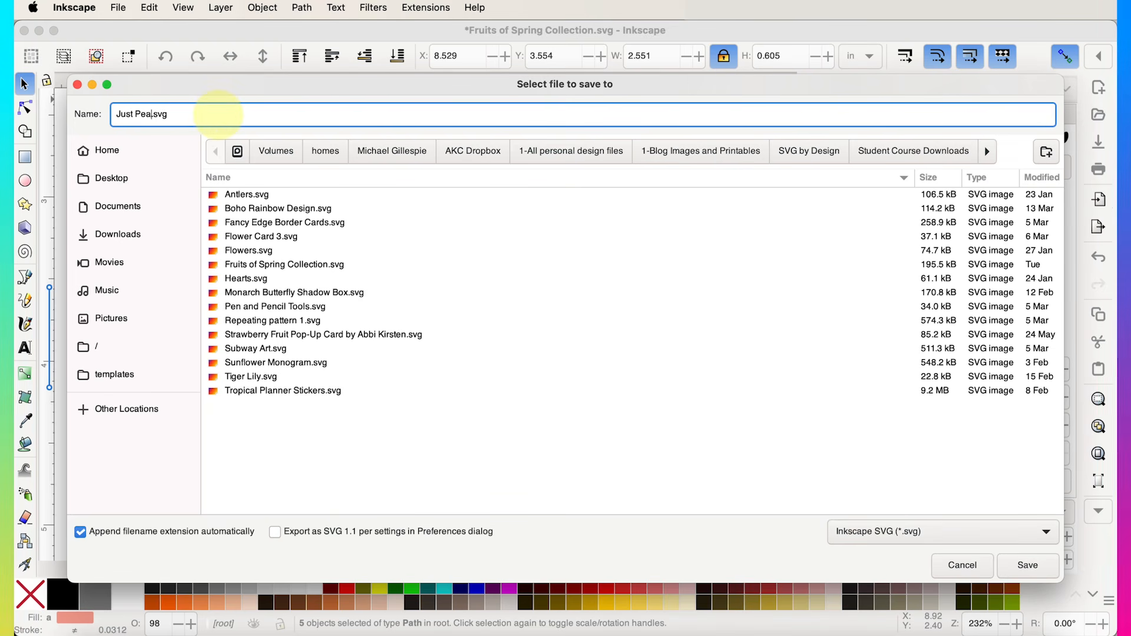
text(y)
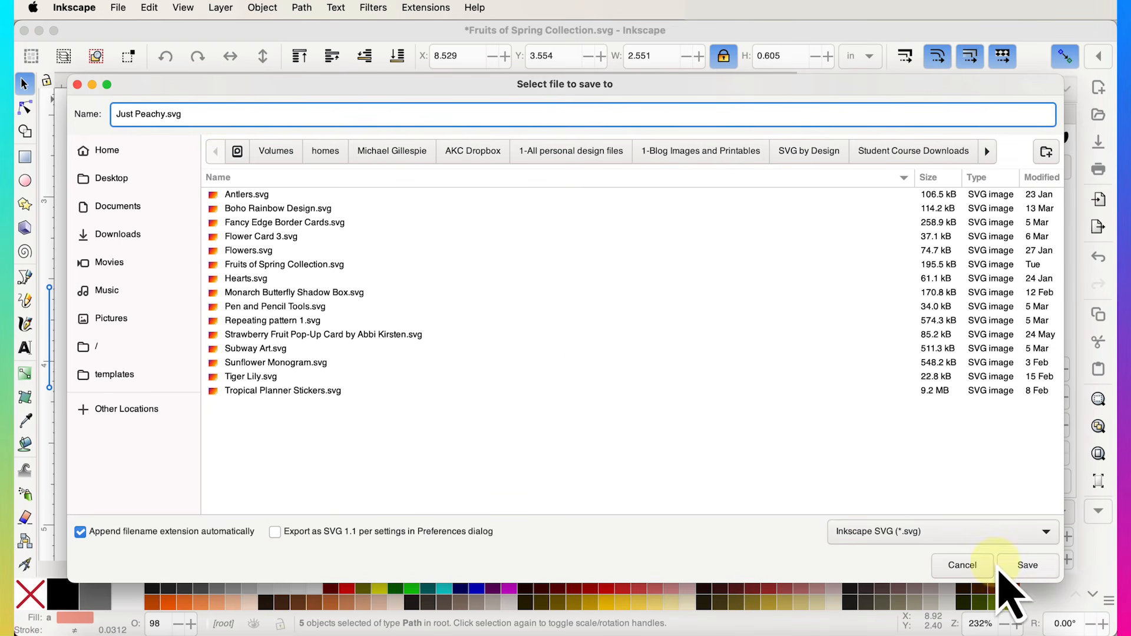
click(1032, 567)
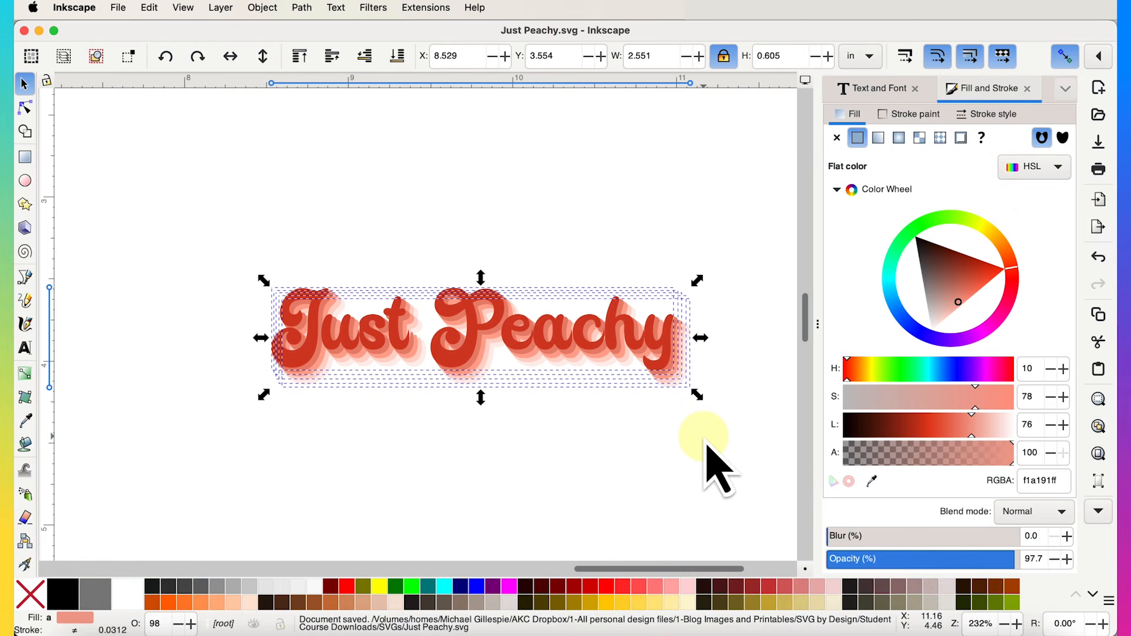
click(710, 443)
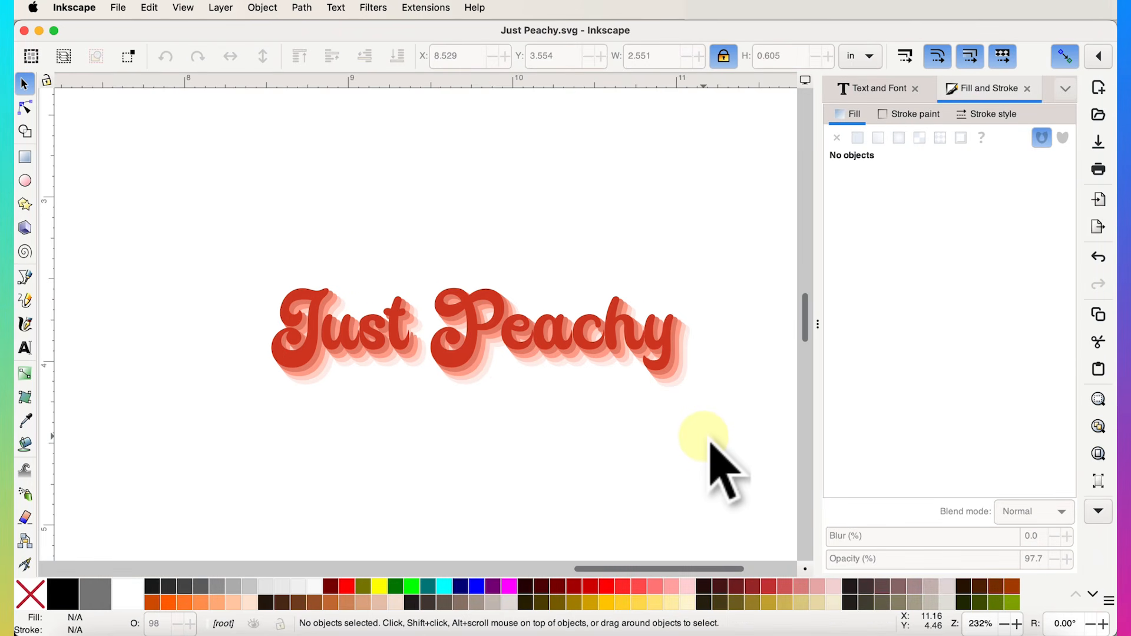
Compare the layered red lettering with the sample "Just Peachy" design above it.
scroll(704, 436, down, 1)
scroll(703, 436, up, 3)
scroll(703, 436, right, 3)
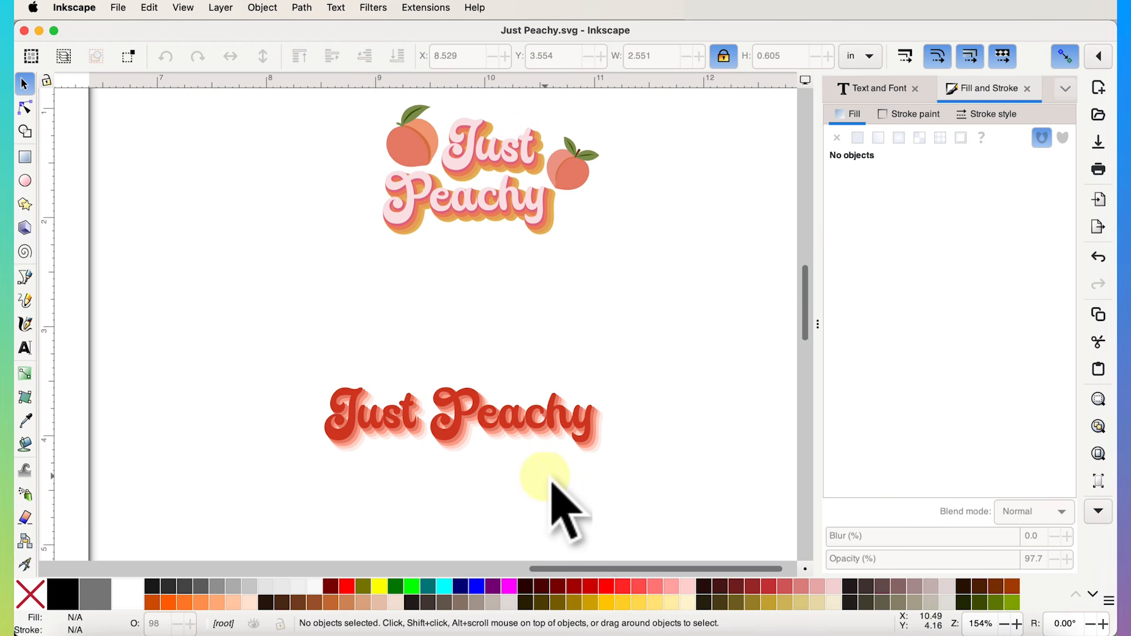
scroll(553, 483, up, 3)
scroll(552, 480, left, 2)
scroll(552, 480, down, 2)
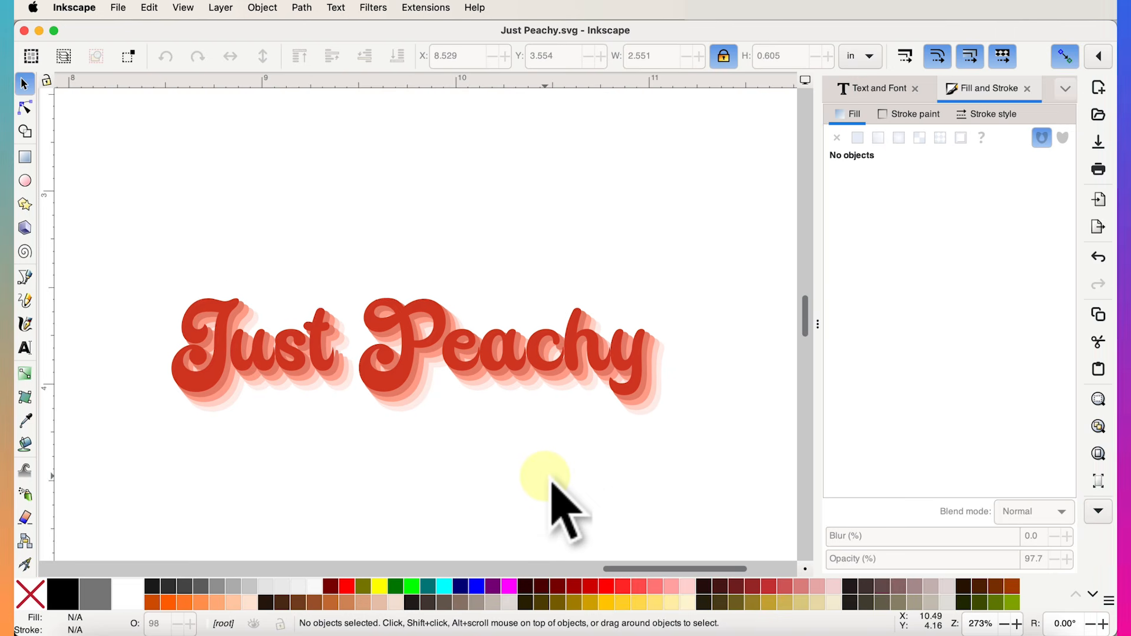
click(346, 333)
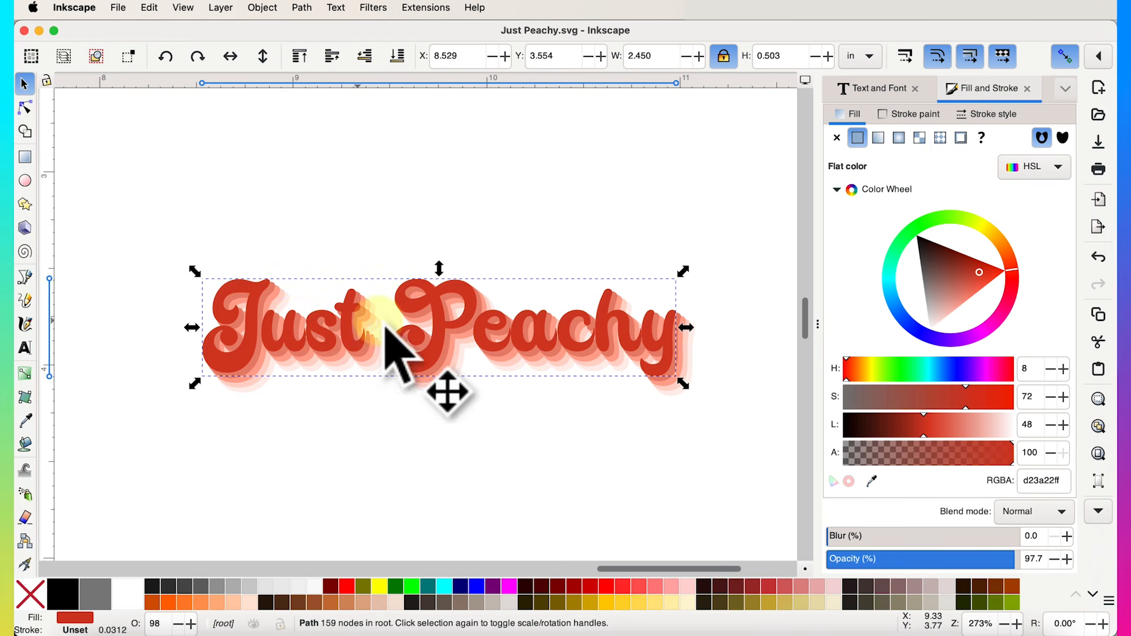
Duplicate all five lettering layers and place the copy below the original at about X 8.492 in, Y 4.980 in.
scroll(640, 354, down, 3)
scroll(640, 354, down, 1)
scroll(640, 355, down, 3)
drag(184, 127, 698, 302)
scroll(541, 244, down, 1)
scroll(540, 241, right, 1)
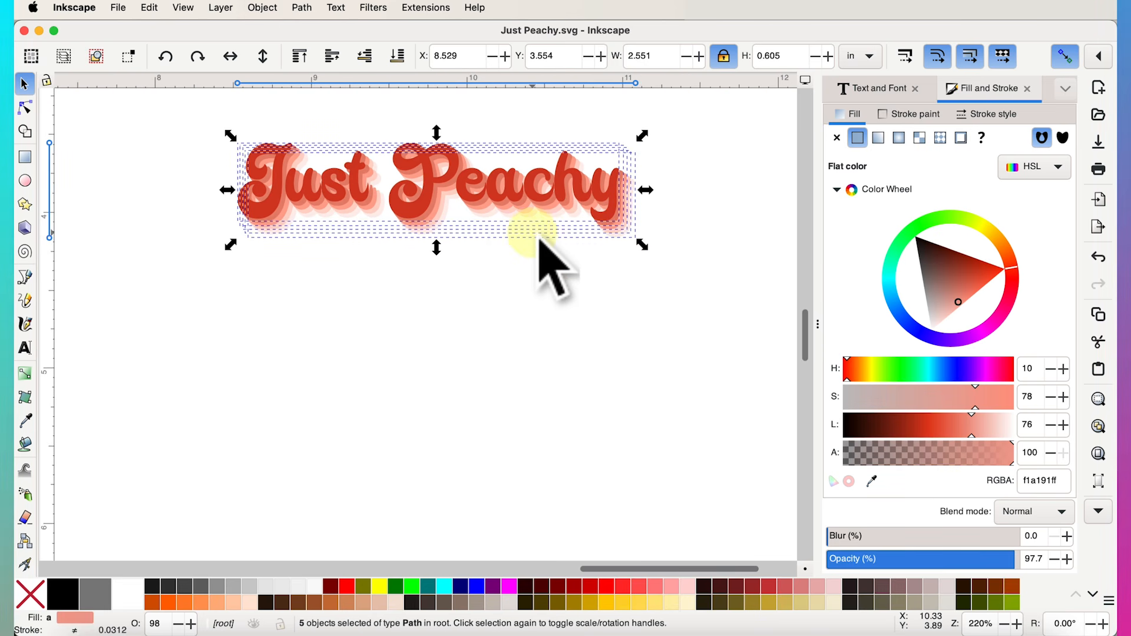
drag(494, 194, 470, 405)
scroll(442, 391, up, 1)
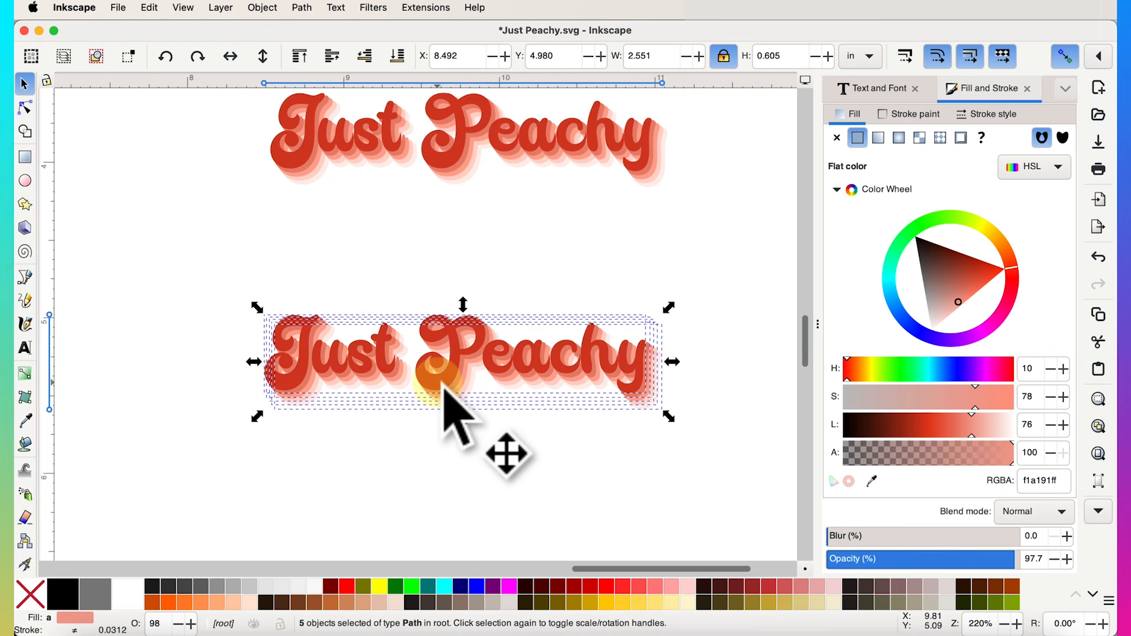
Delete the nodes of the word "Just" from the front red layer of the lower lettering copy.
scroll(445, 392, up, 1)
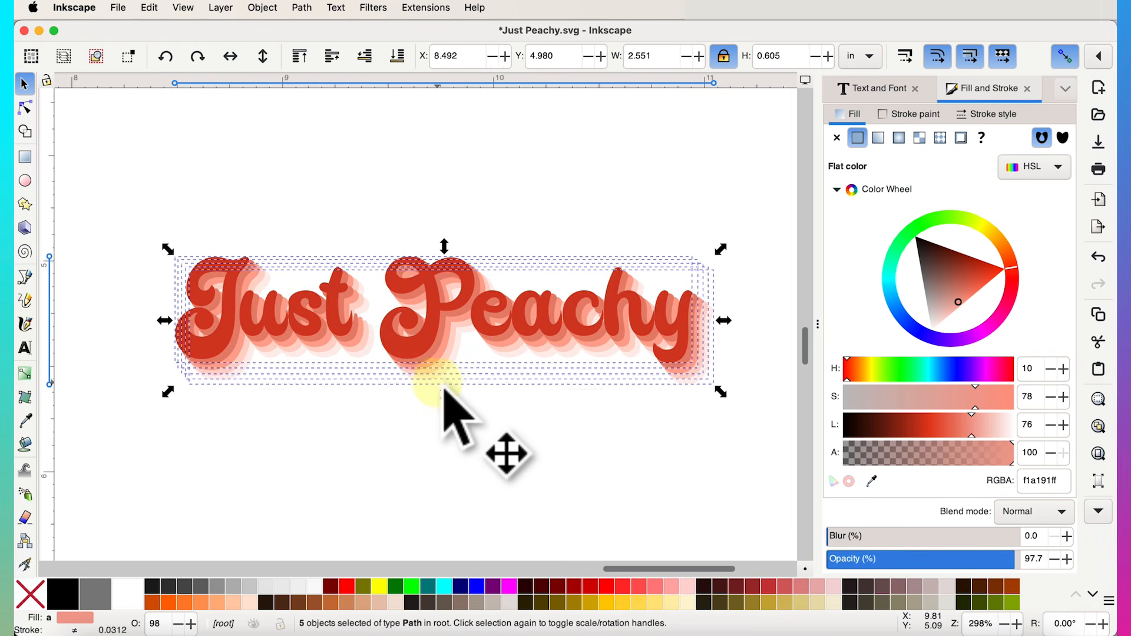
click(576, 407)
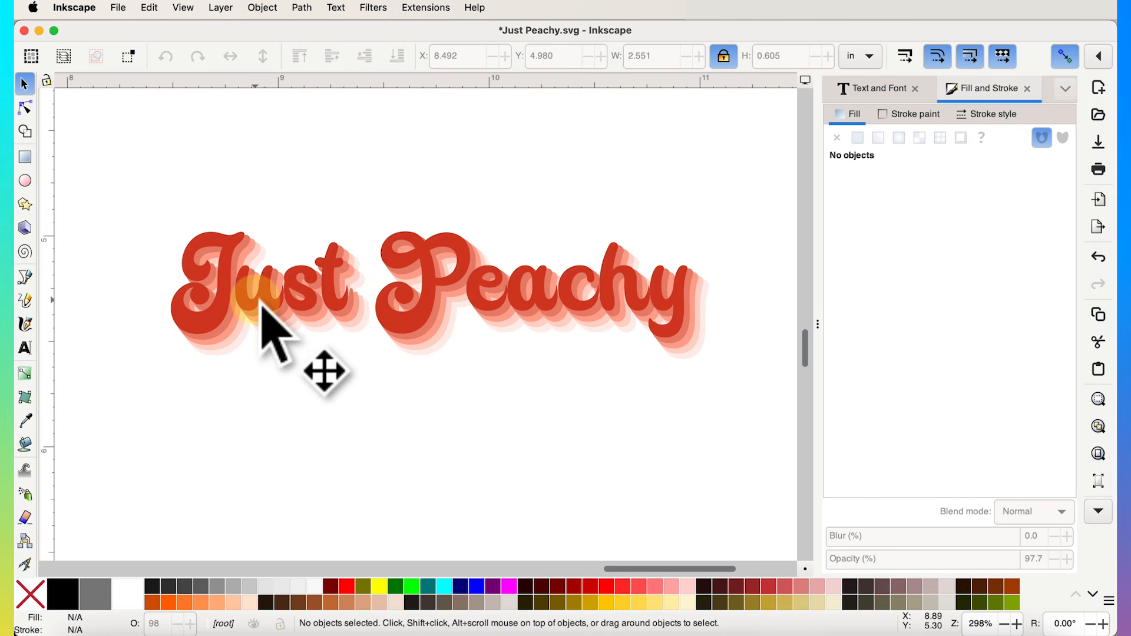
scroll(257, 301, up, 5)
scroll(389, 309, down, 4)
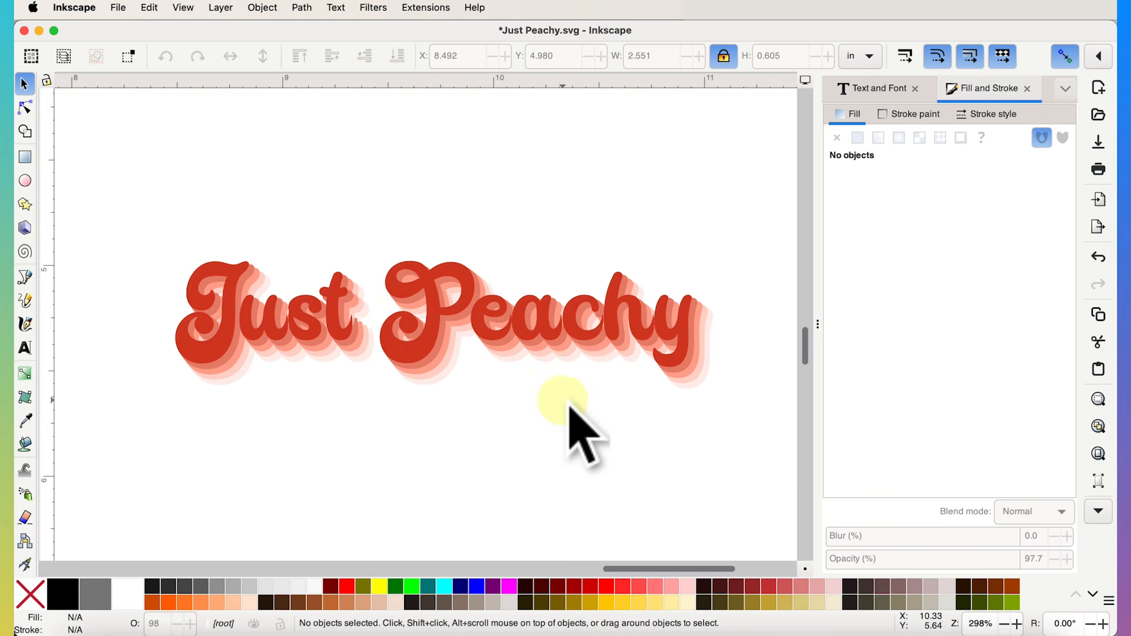
scroll(568, 407, down, 2)
scroll(569, 407, right, 1)
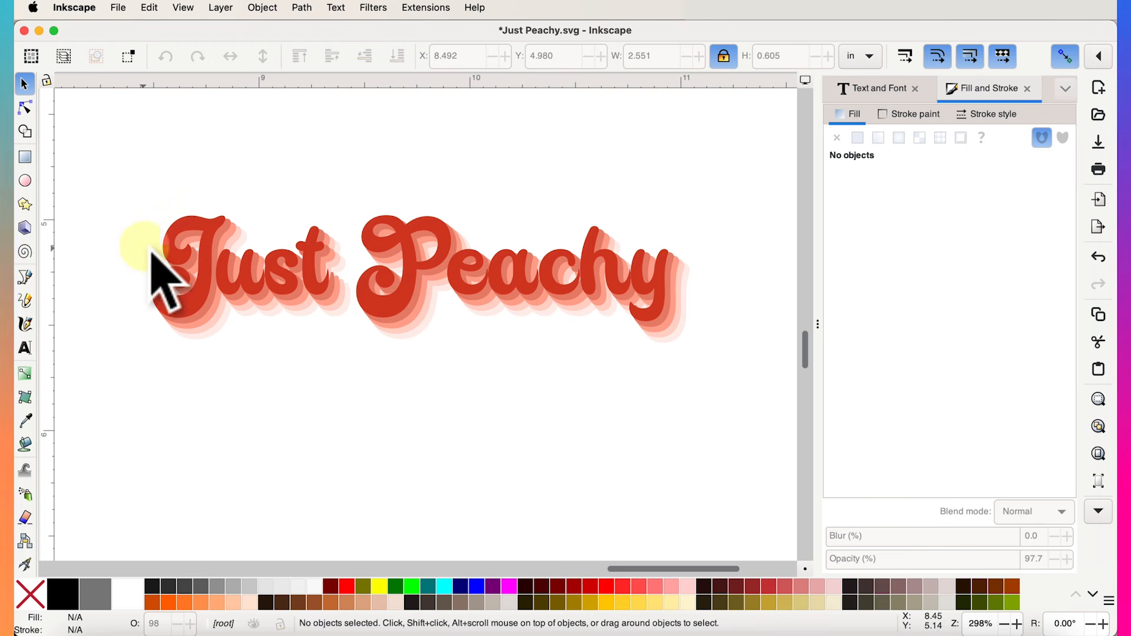
click(25, 109)
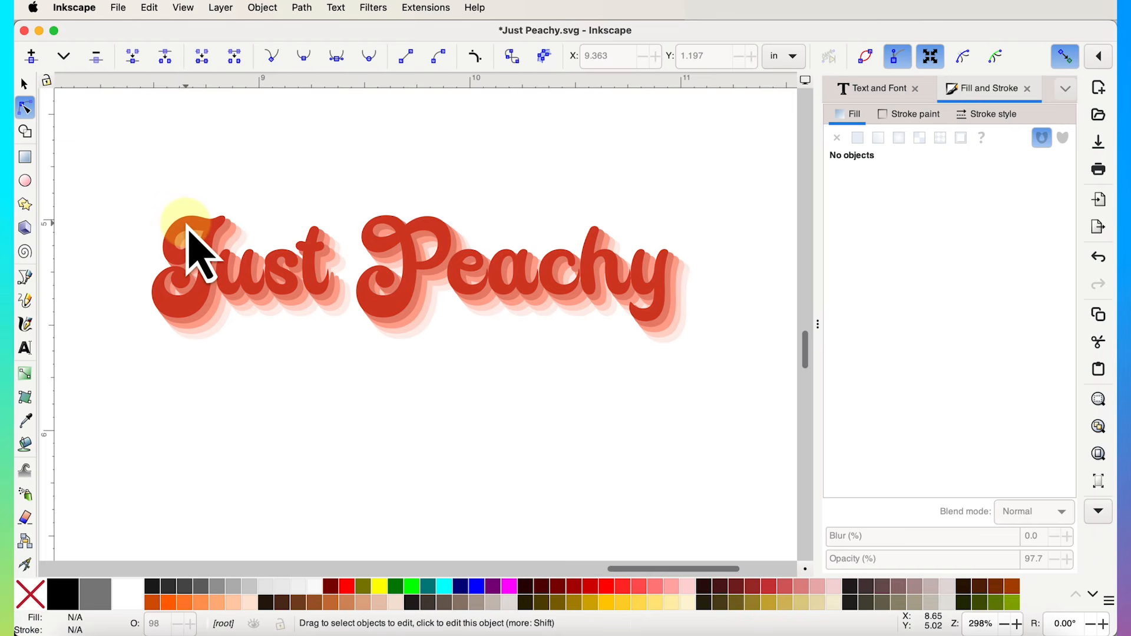
click(189, 225)
scroll(105, 255, up, 2)
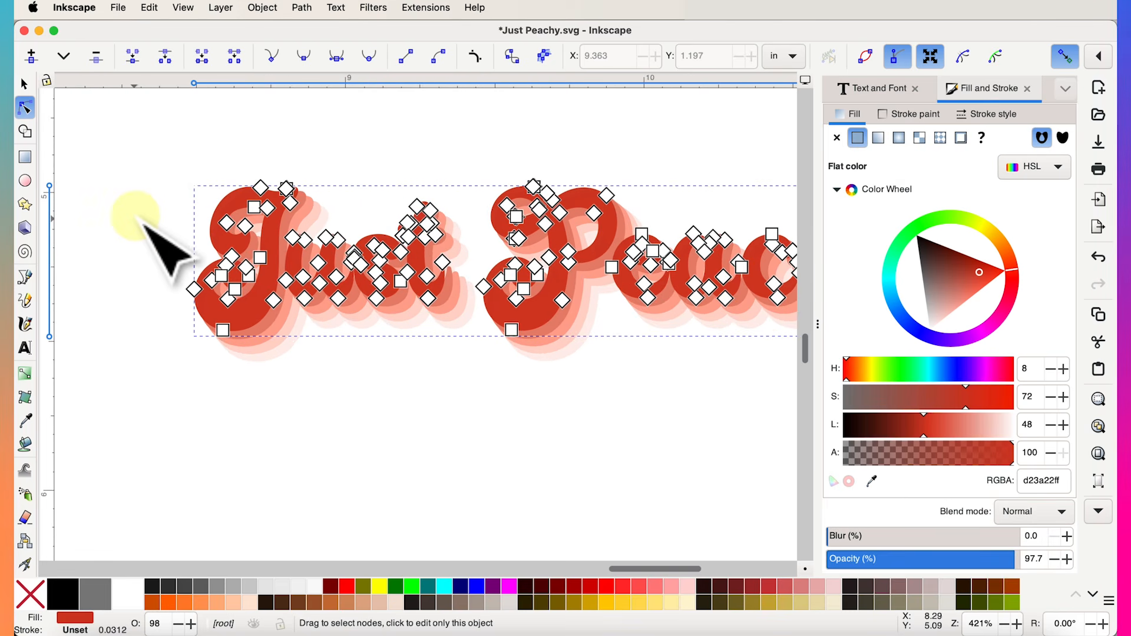
drag(176, 188, 463, 386)
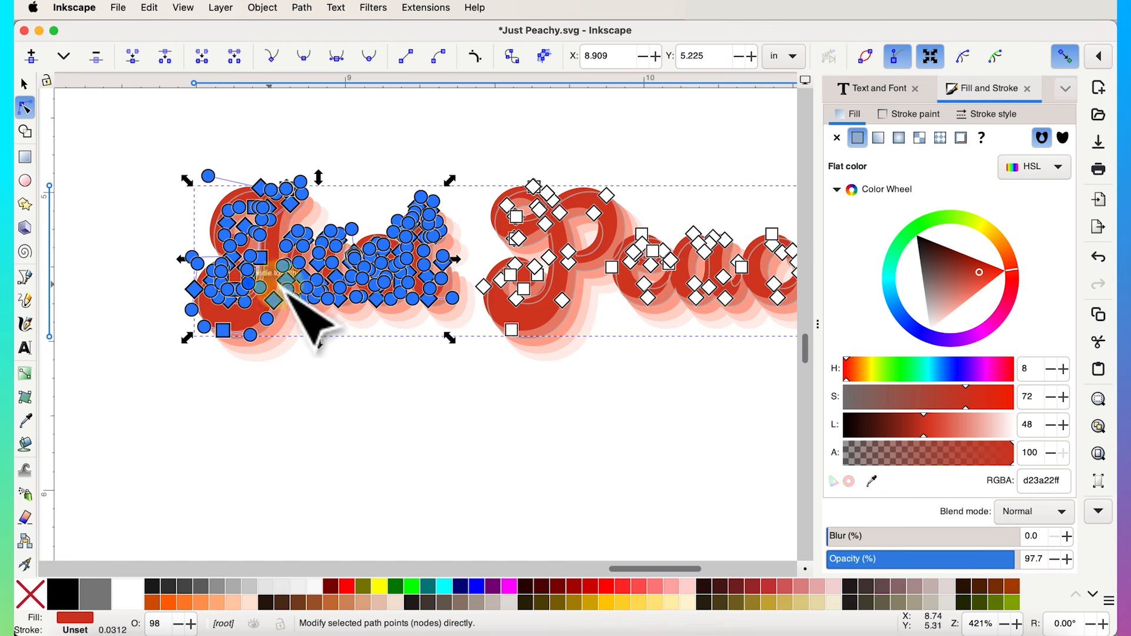
key(Delete)
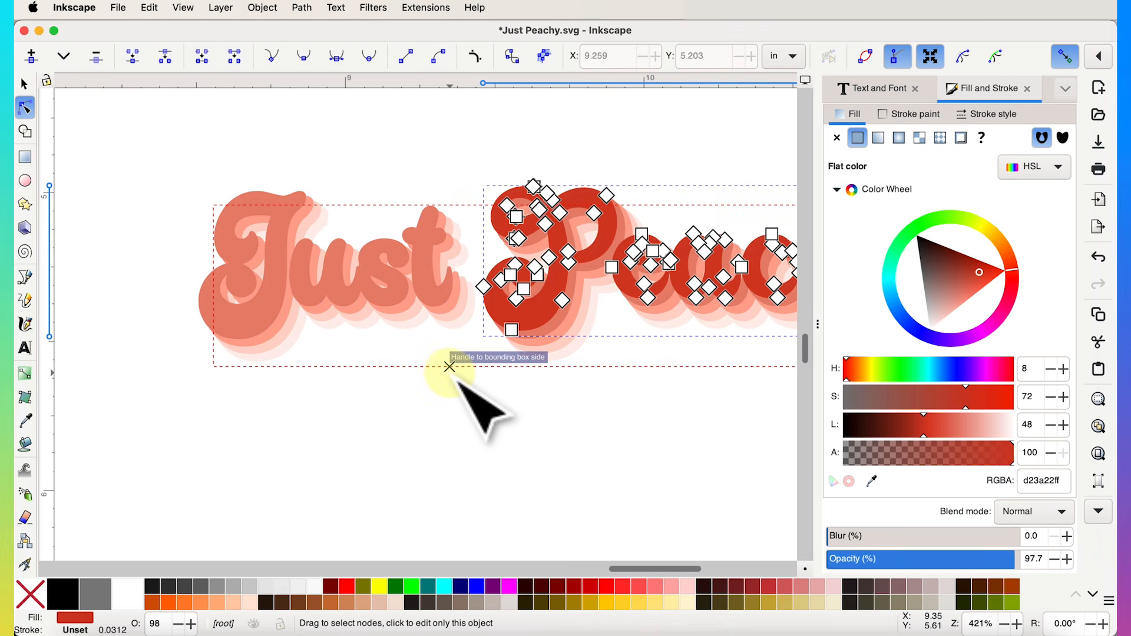
Delete the "Just" nodes from the second and third layers of the lower lettering copy.
click(288, 301)
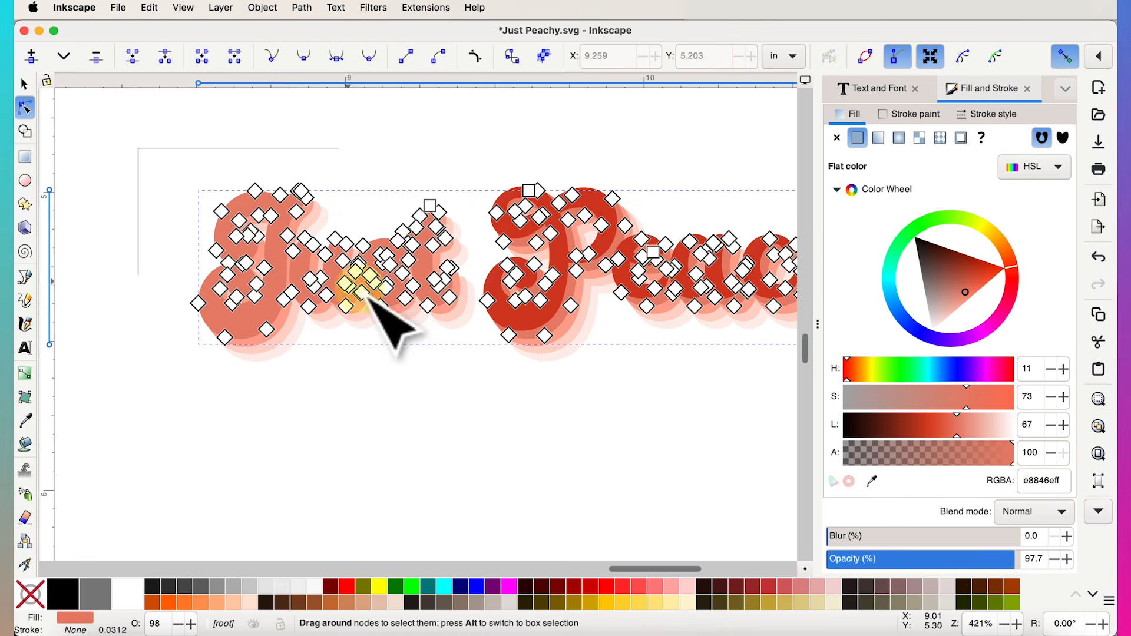
drag(467, 364, 468, 364)
key(Delete)
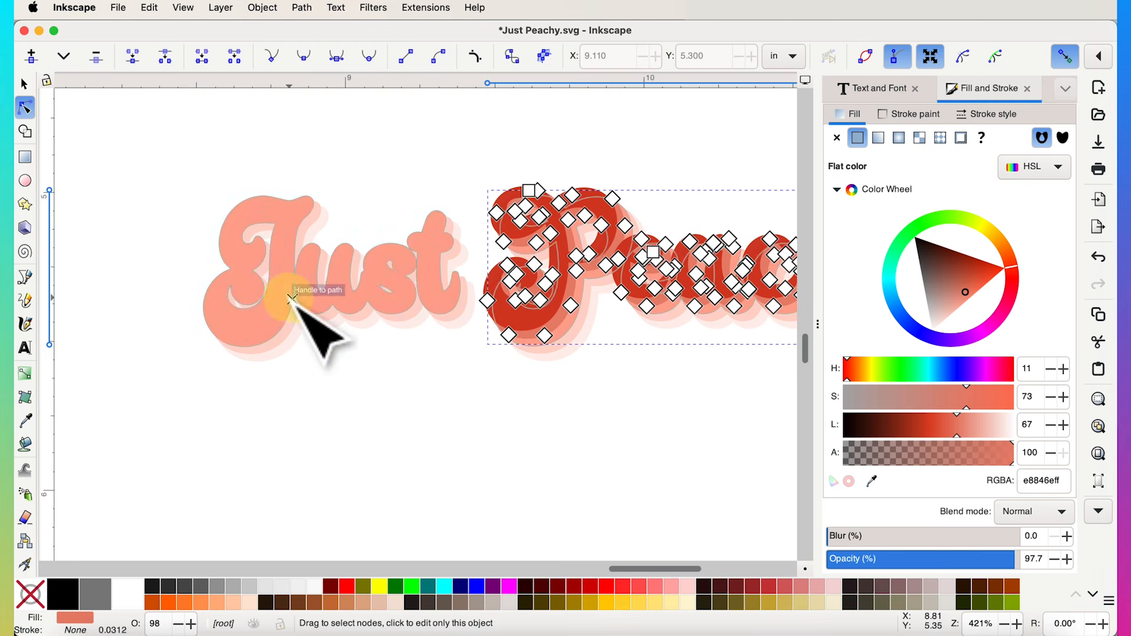
click(290, 298)
drag(168, 171, 472, 371)
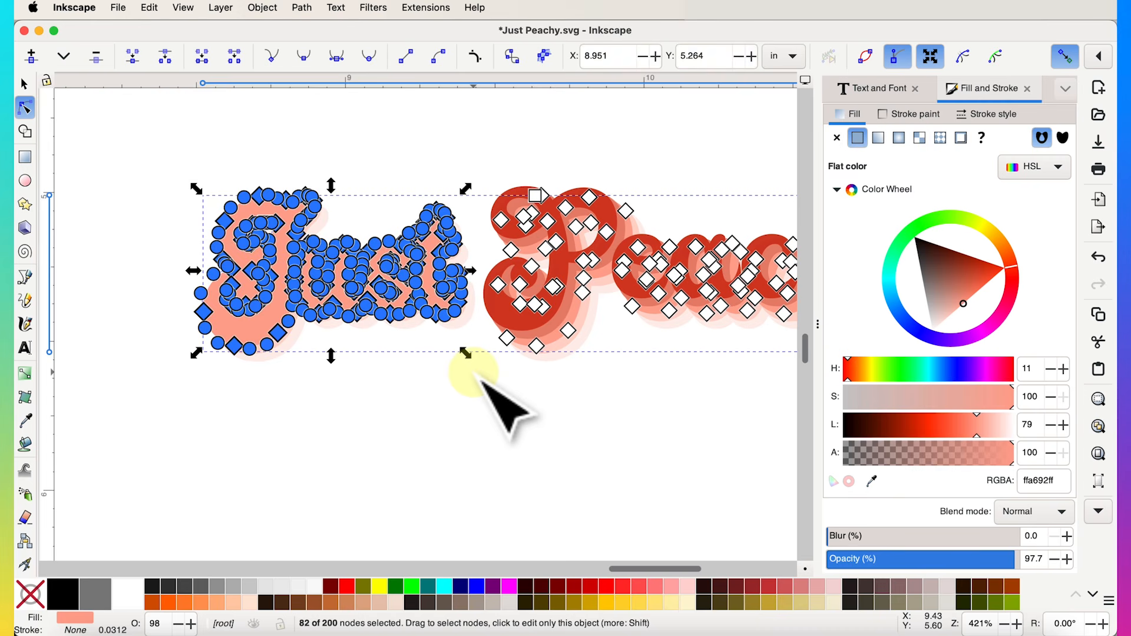
key(Delete)
Delete the "Just" nodes from the two palest layers of the lower copy, leaving only "Peachy", and deselect it.
click(377, 299)
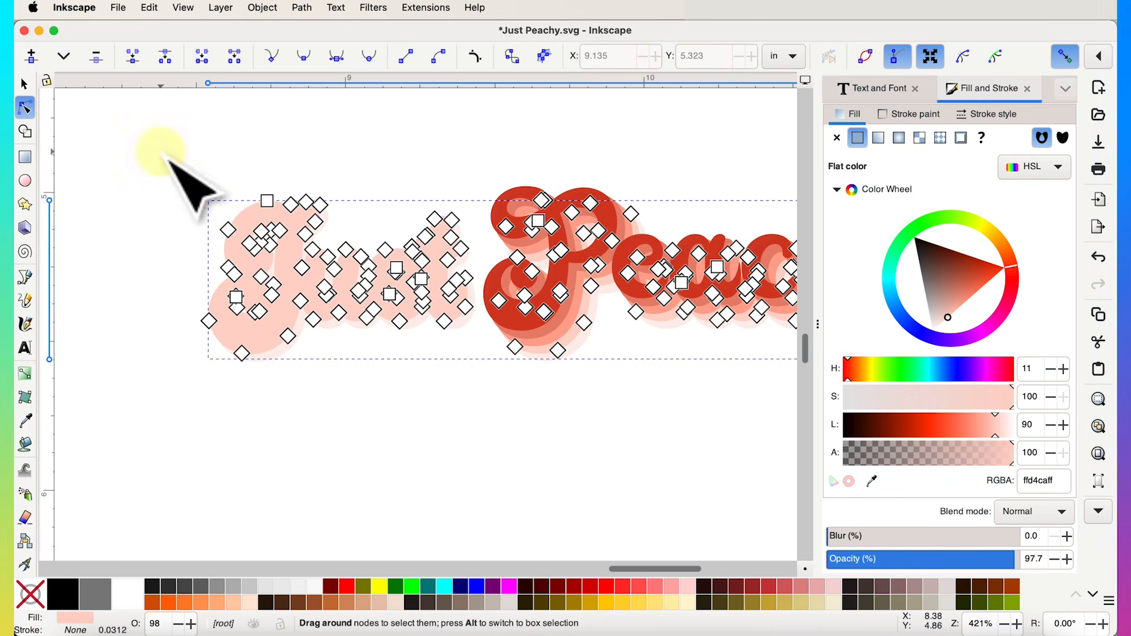
drag(471, 375, 478, 380)
key(Delete)
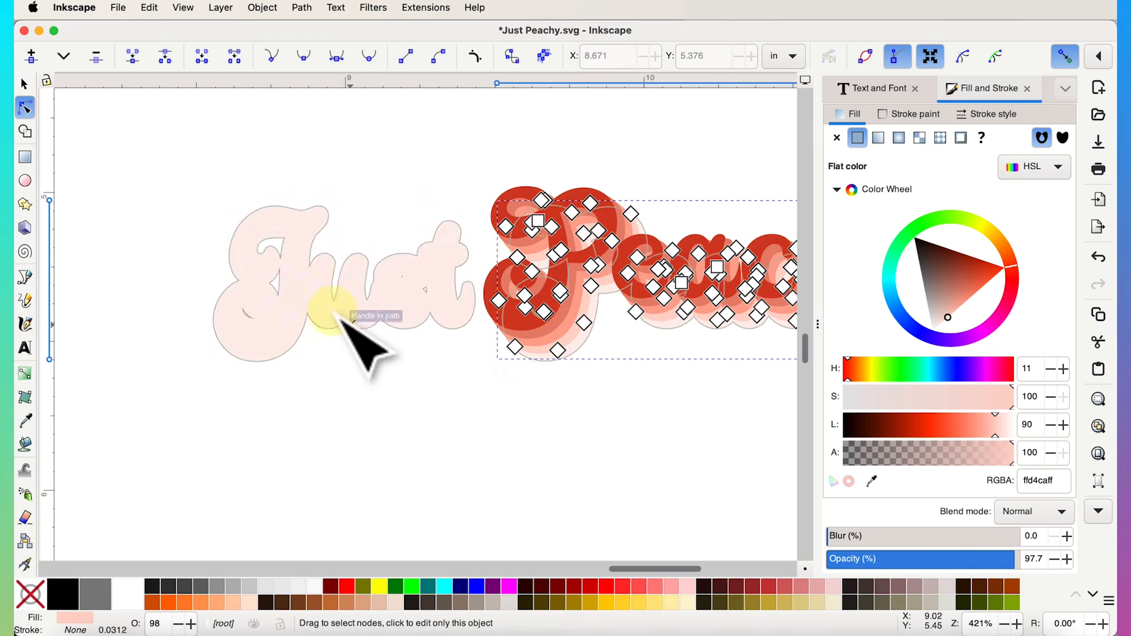
click(231, 233)
drag(163, 169, 476, 406)
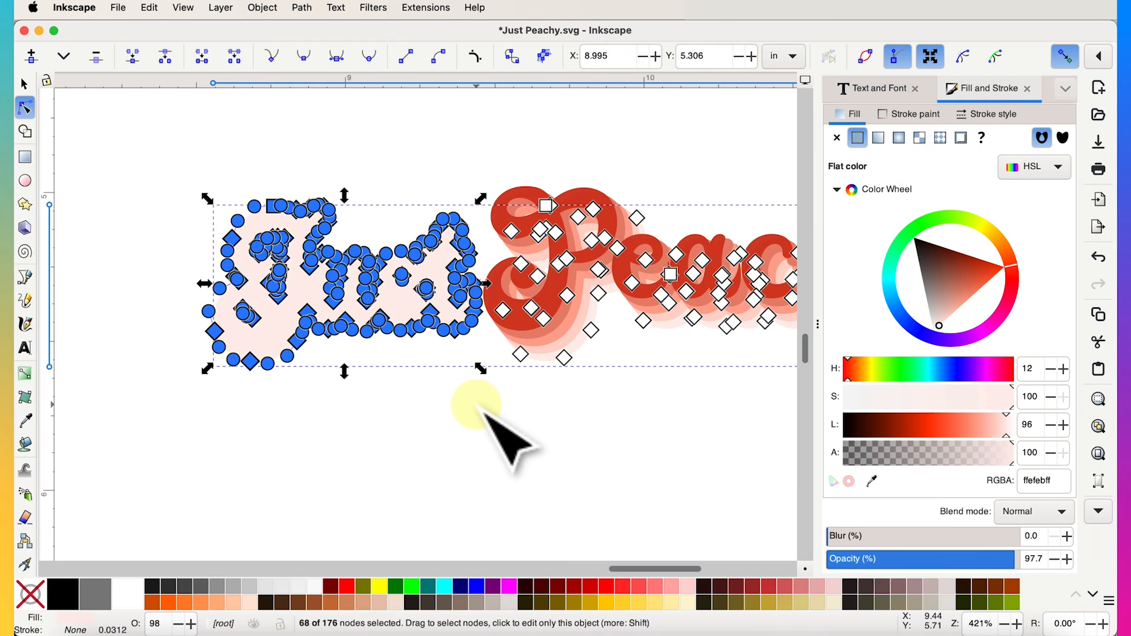
key(Delete)
scroll(413, 400, down, 2)
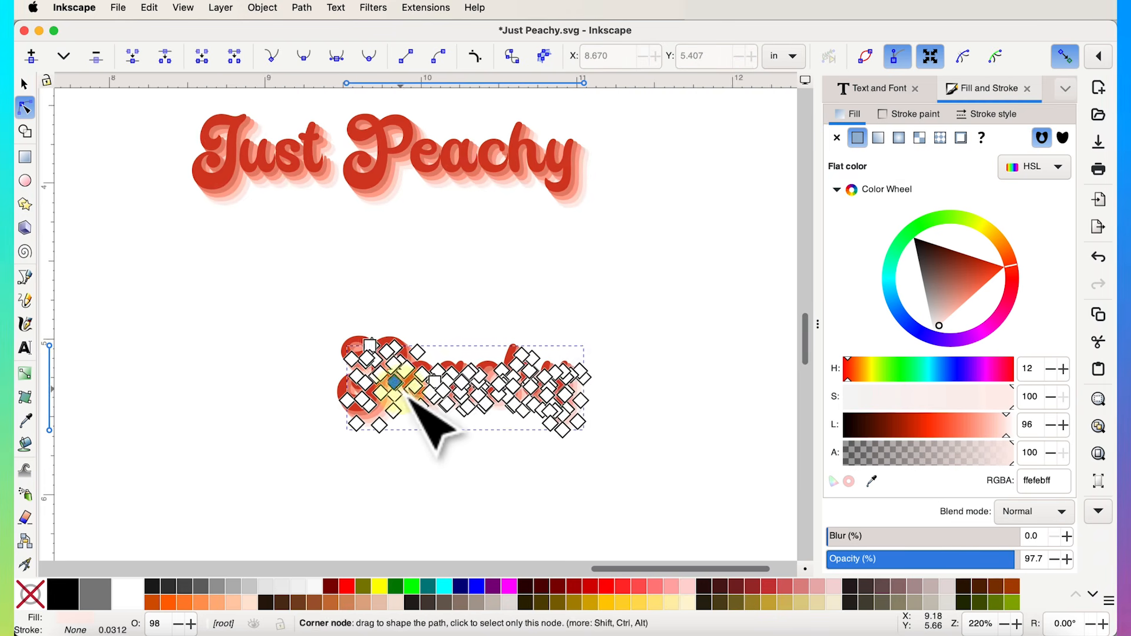
key(Escape)
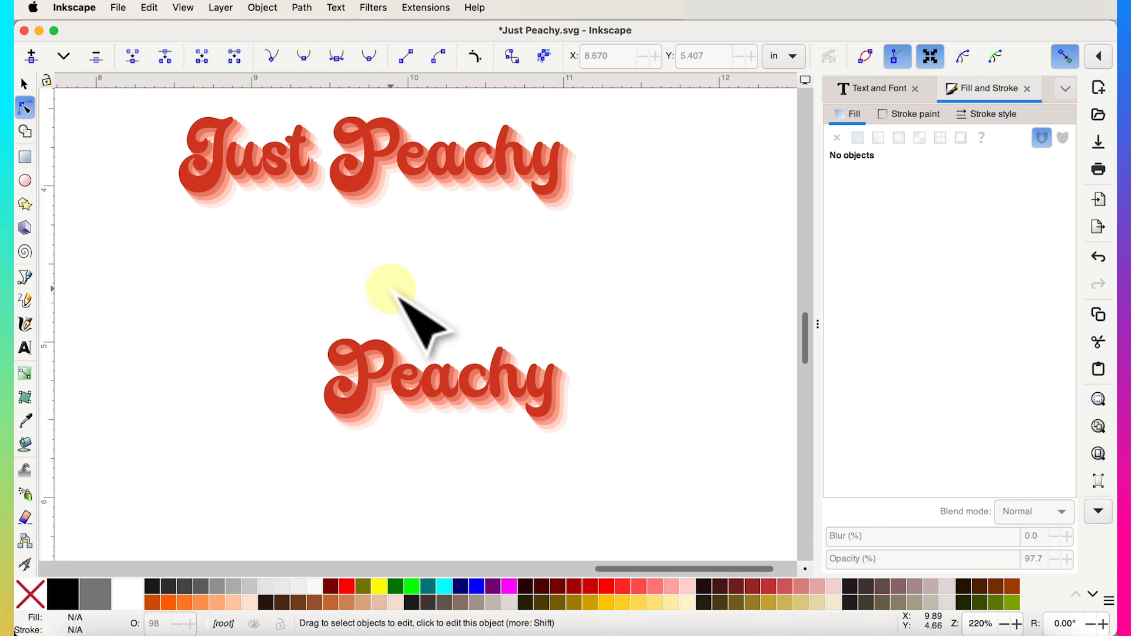
Delete the nodes of the word "Peachy" from the front red layer of the original upper lettering.
scroll(391, 285, up, 3)
scroll(391, 285, left, 2)
click(434, 268)
scroll(596, 238, up, 2)
click(594, 235)
scroll(606, 241, up, 1)
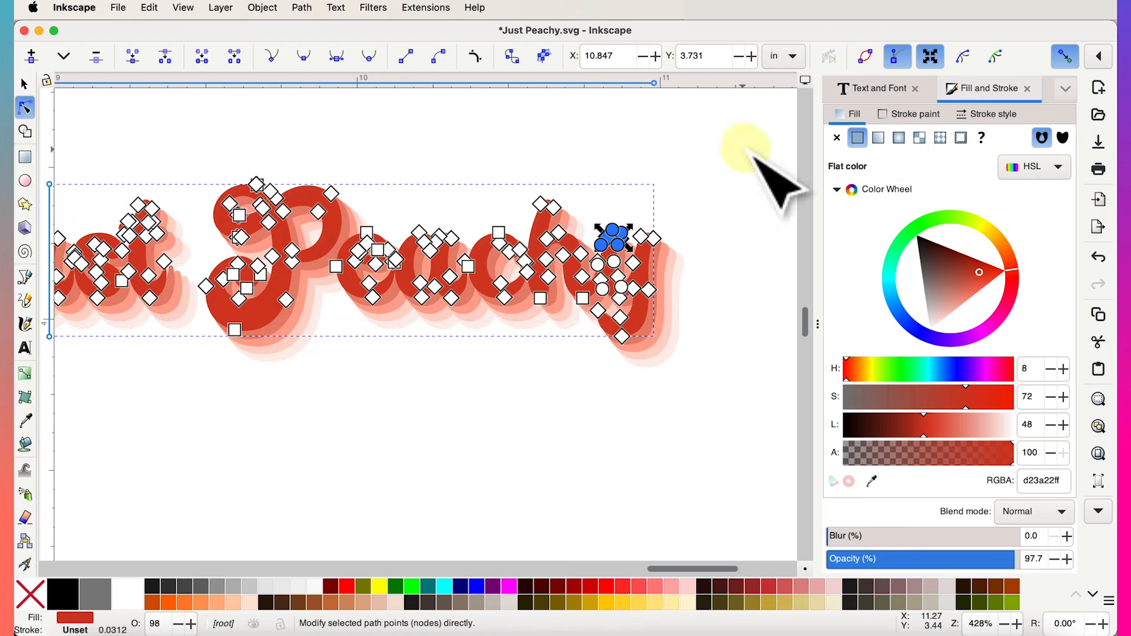
key(ctrl+a)
key(Delete)
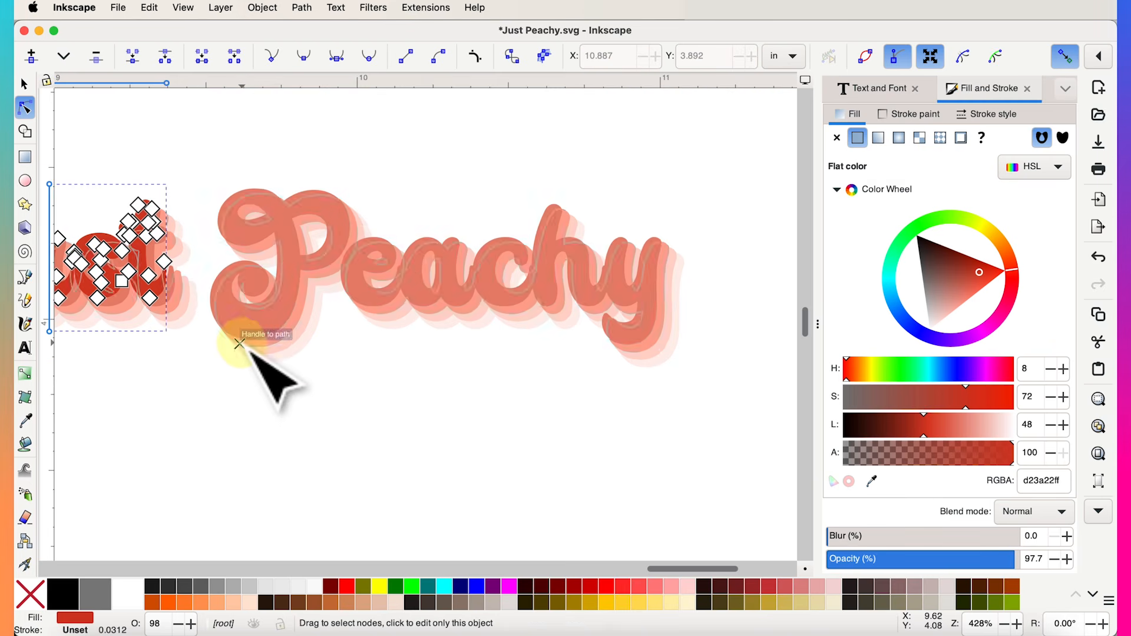
Delete the "Peachy" nodes from the second and third layers of the upper lettering.
click(251, 330)
drag(727, 170, 204, 405)
shift+click(291, 298)
drag(203, 174, 722, 388)
key(Delete)
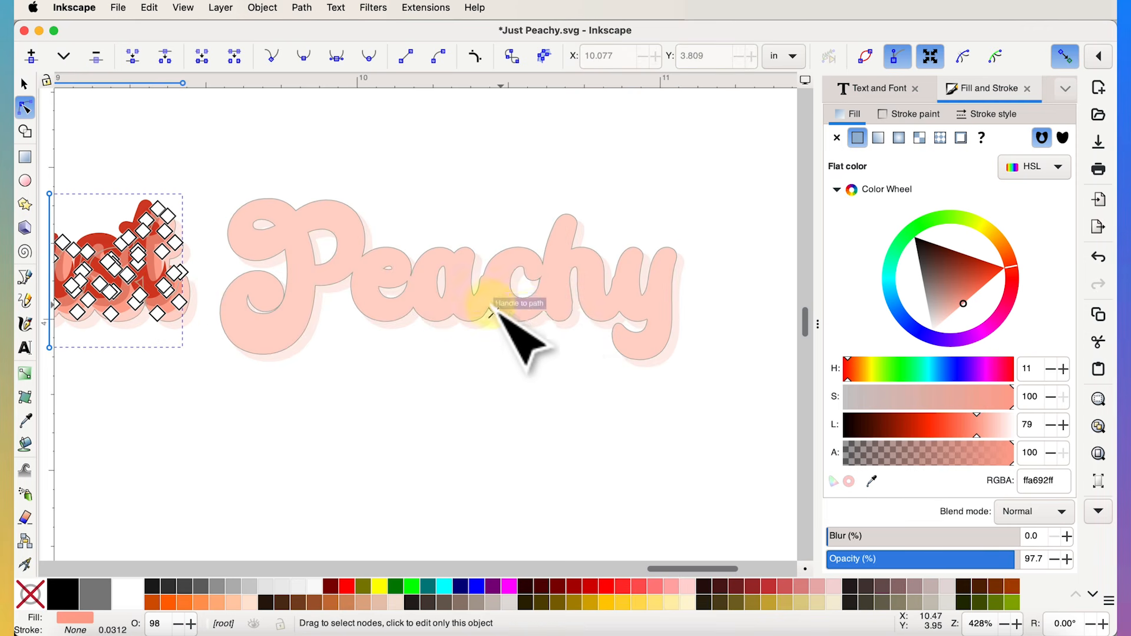
Delete the "Peachy" nodes from the two palest layers of the upper lettering, leaving only "Just".
click(454, 306)
drag(554, 356, 712, 390)
key(Delete)
click(435, 314)
click(246, 207)
drag(248, 213, 724, 404)
key(Delete)
scroll(499, 265, down, 2)
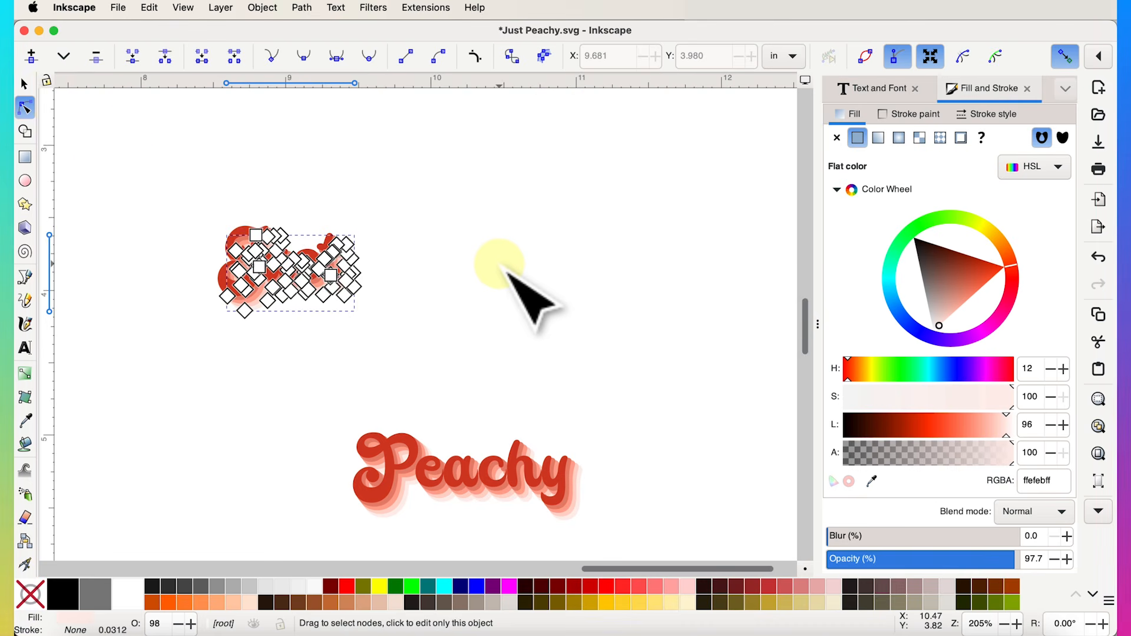
Move all five "Just" layers above "Peachy" to about X 9.861 in, Y 4.257 in, and deselect them.
click(24, 84)
drag(218, 222, 361, 303)
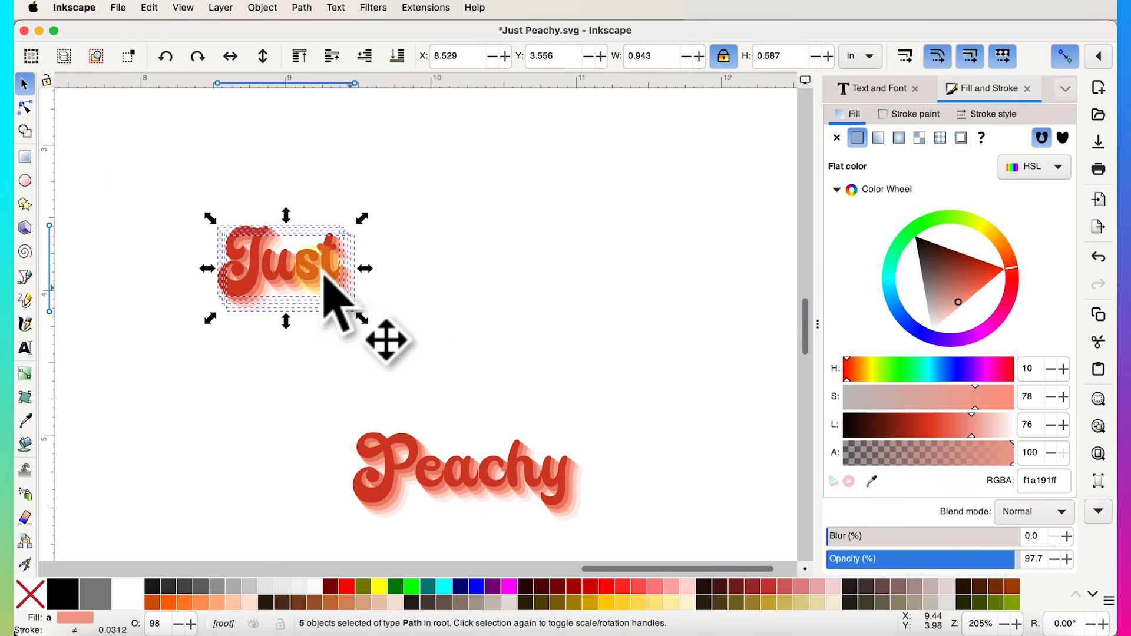
drag(297, 268, 490, 309)
click(283, 192)
drag(283, 192, 690, 411)
drag(489, 343, 495, 396)
ctrl+scroll(618, 454, up, 5)
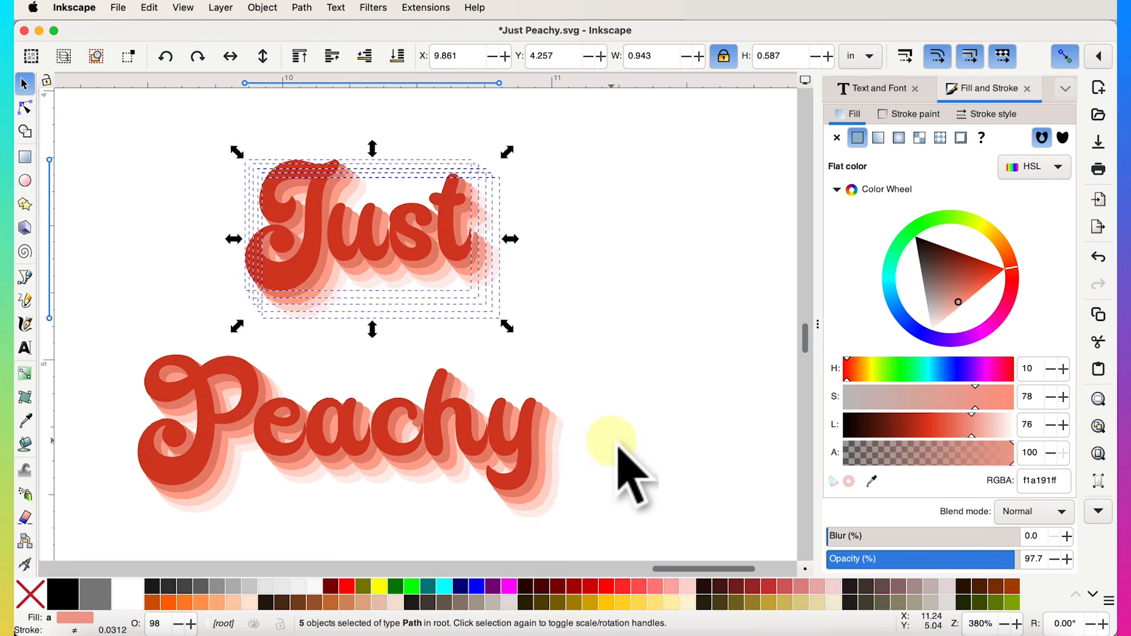
click(284, 143)
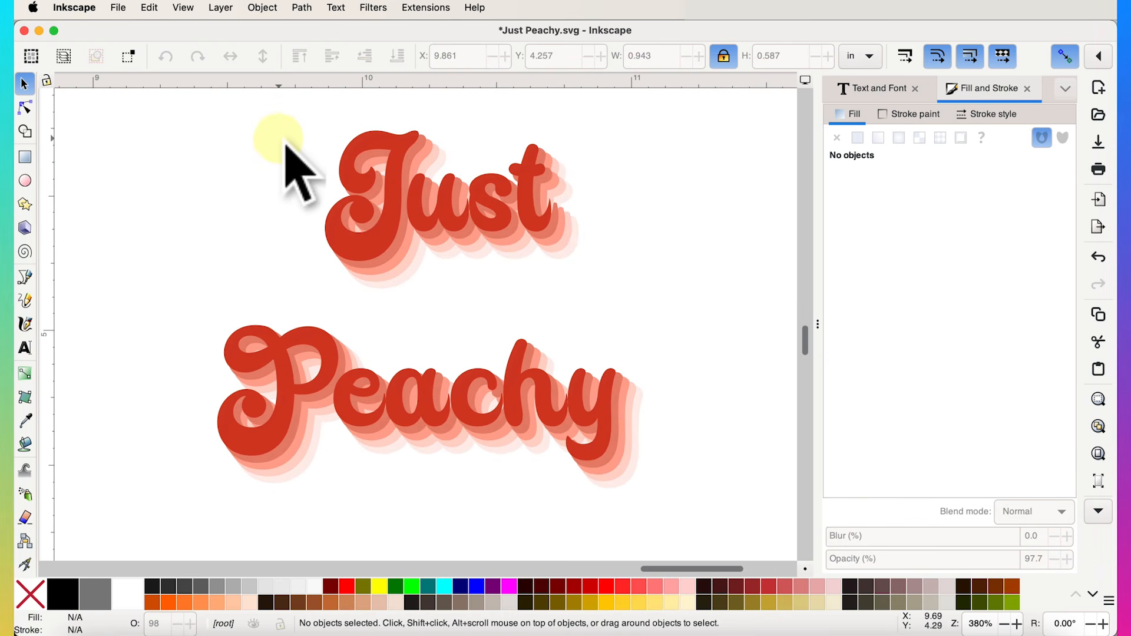
Shift all five "Just" layers closer to "Peachy", to about X 9.954 in, Y 4.304 in, and deselect them.
click(362, 259)
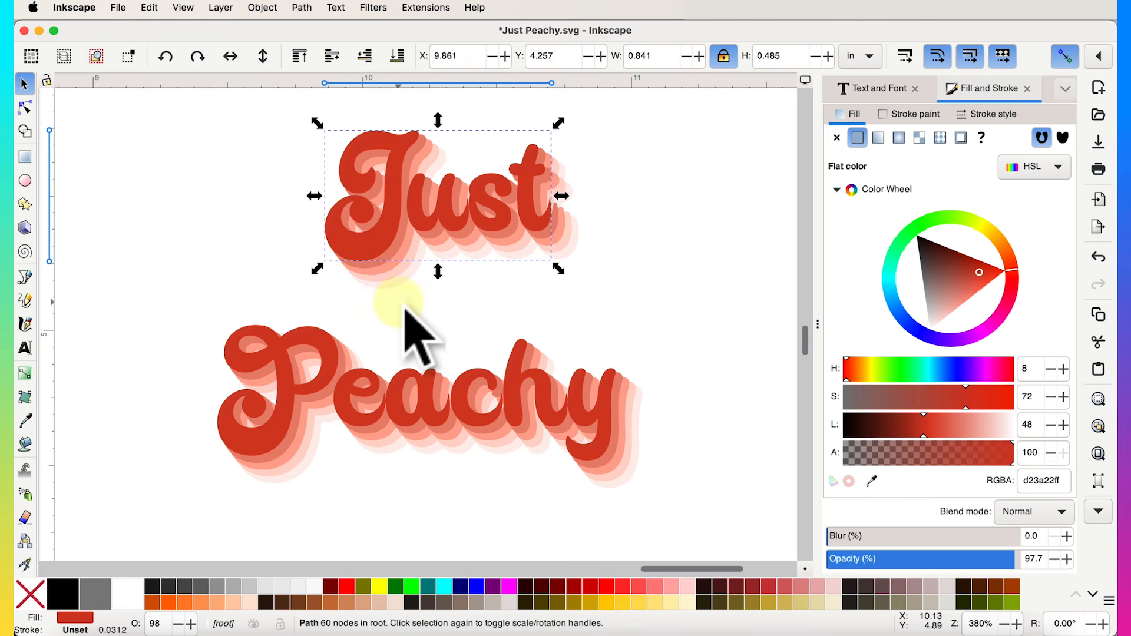
drag(270, 109, 715, 342)
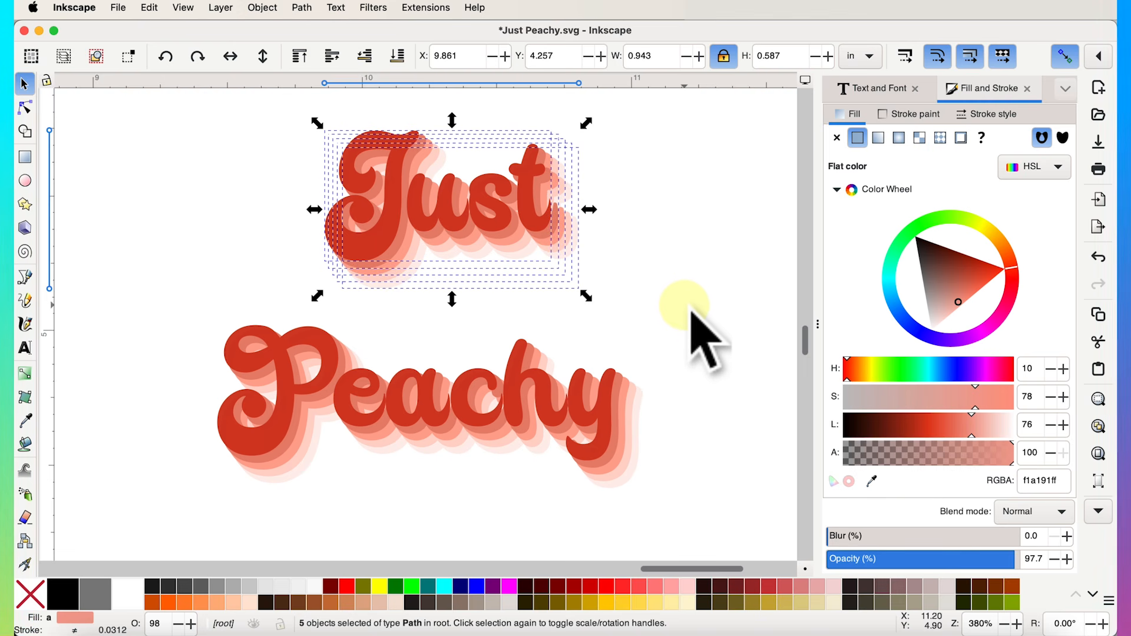
drag(253, 95, 619, 315)
drag(479, 240, 521, 254)
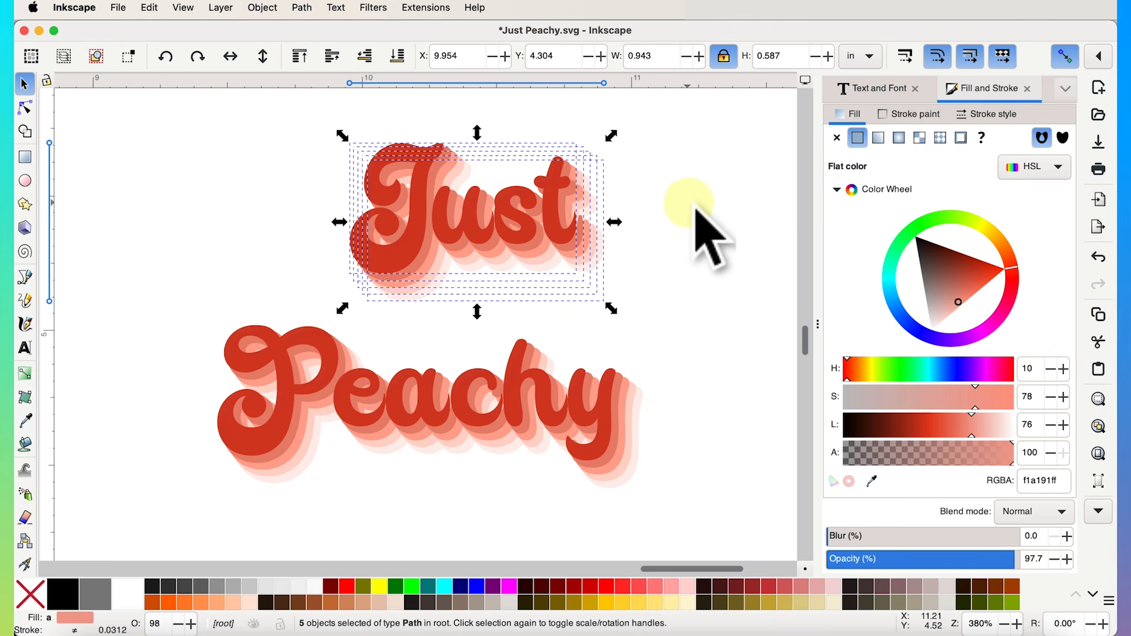
click(270, 147)
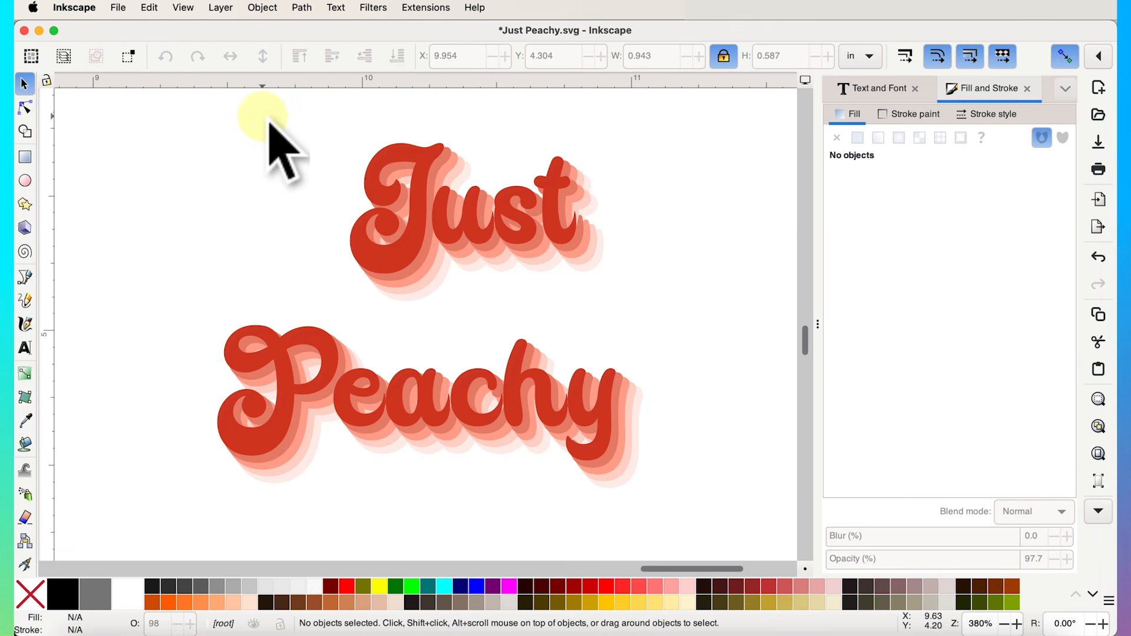
Group the five "Just" layers into one object and the five "Peachy" layers into another.
mouse_move(263, 116)
mouse_down()
mouse_move(527, 283)
mouse_move(700, 325)
mouse_up()
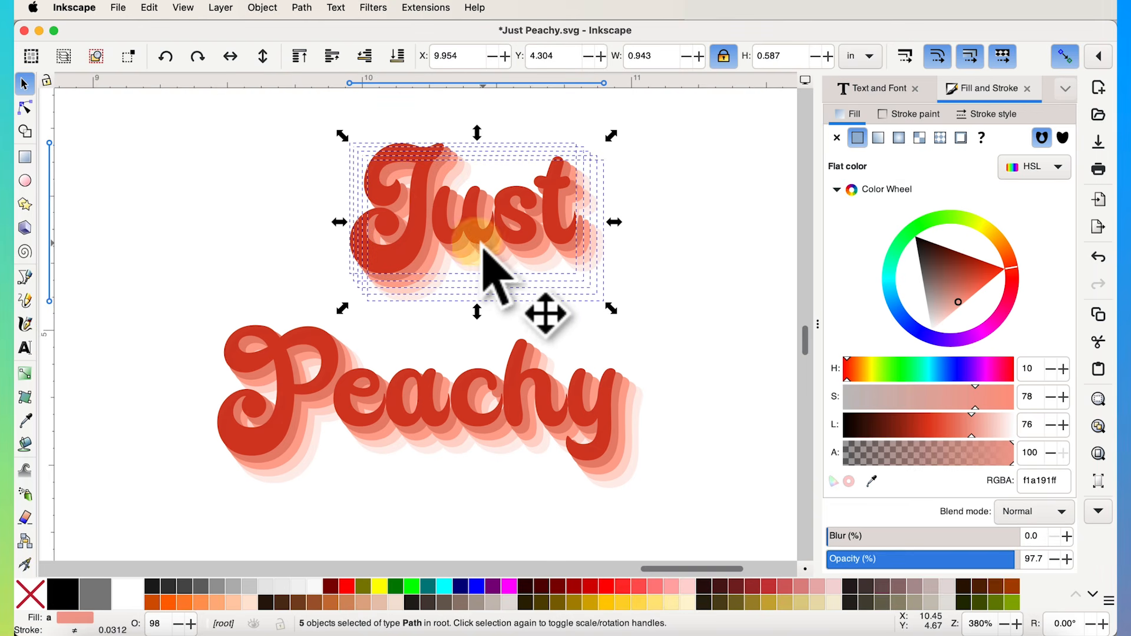
right_click(477, 248)
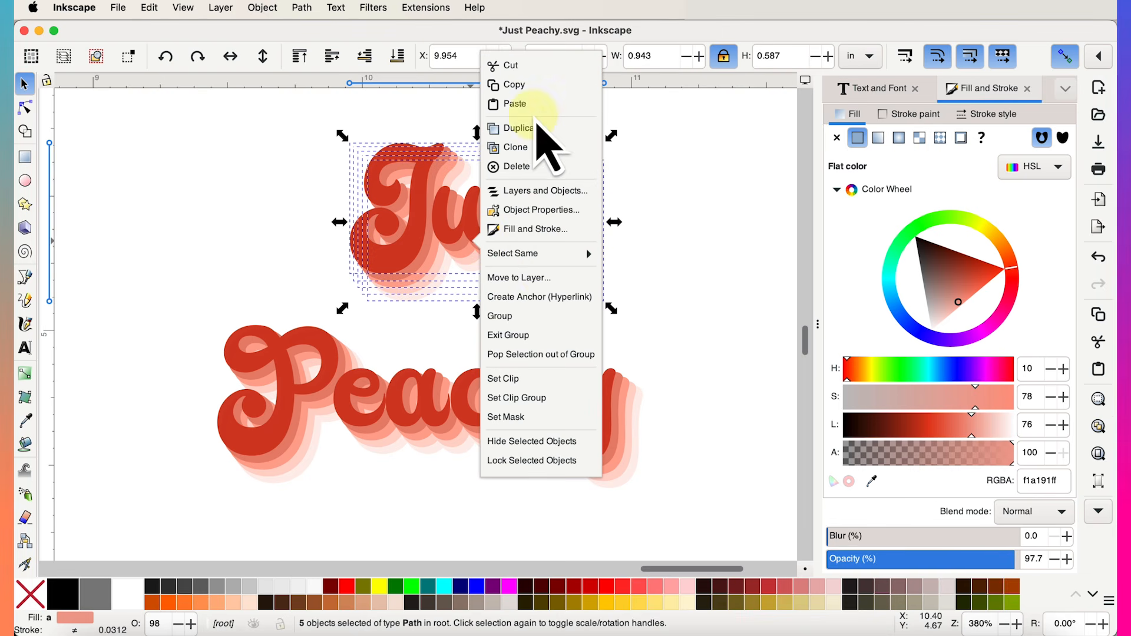
click(541, 321)
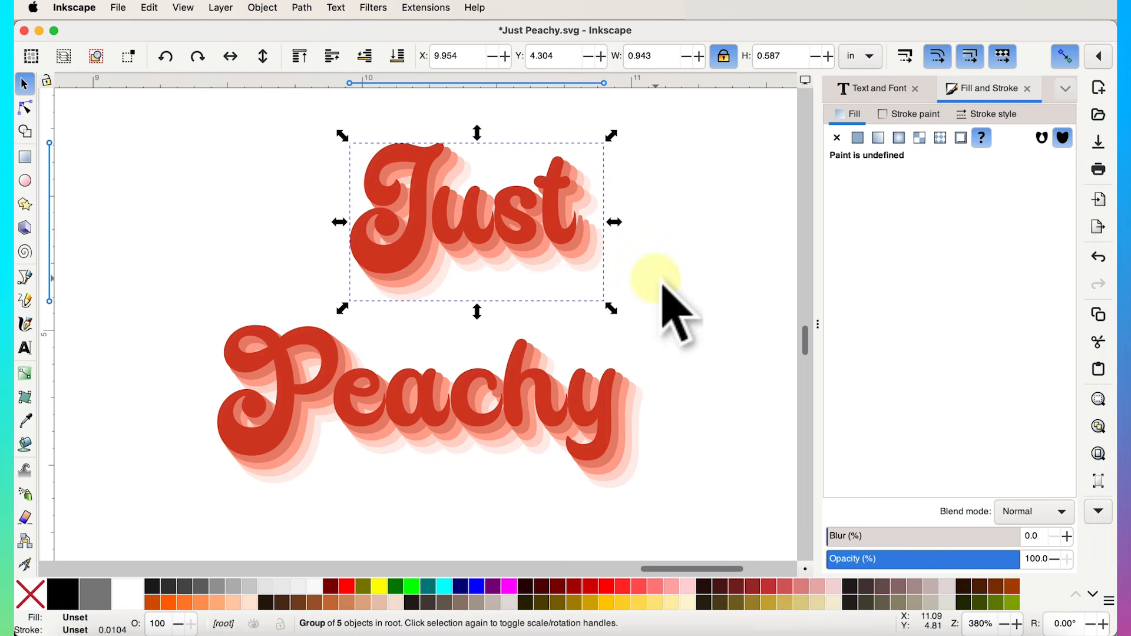
drag(139, 265, 693, 523)
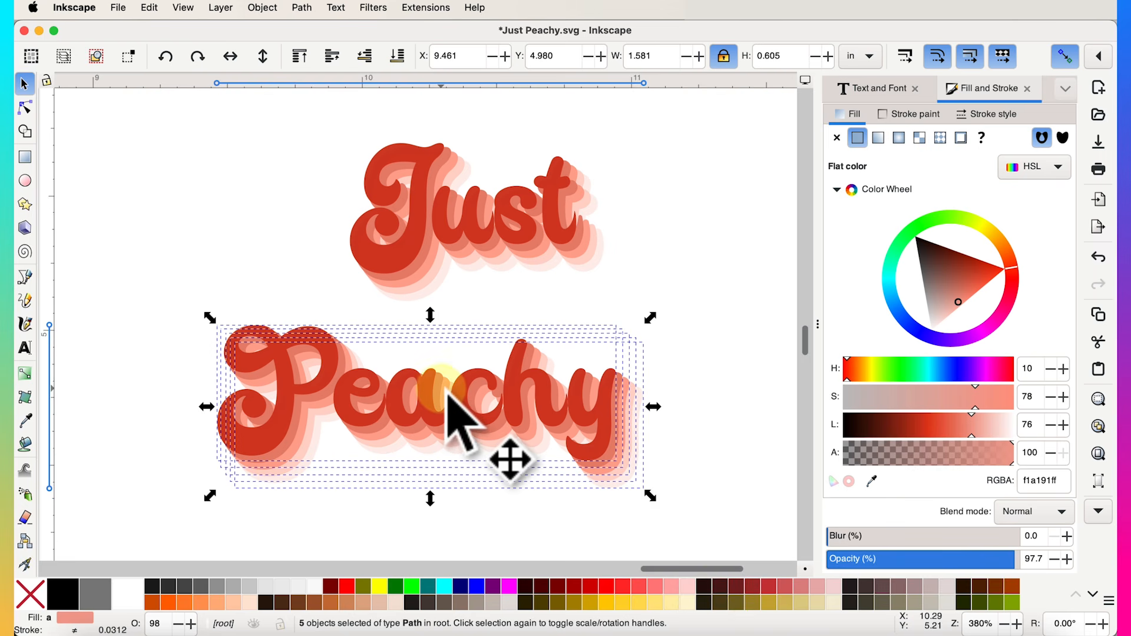
key(super+g)
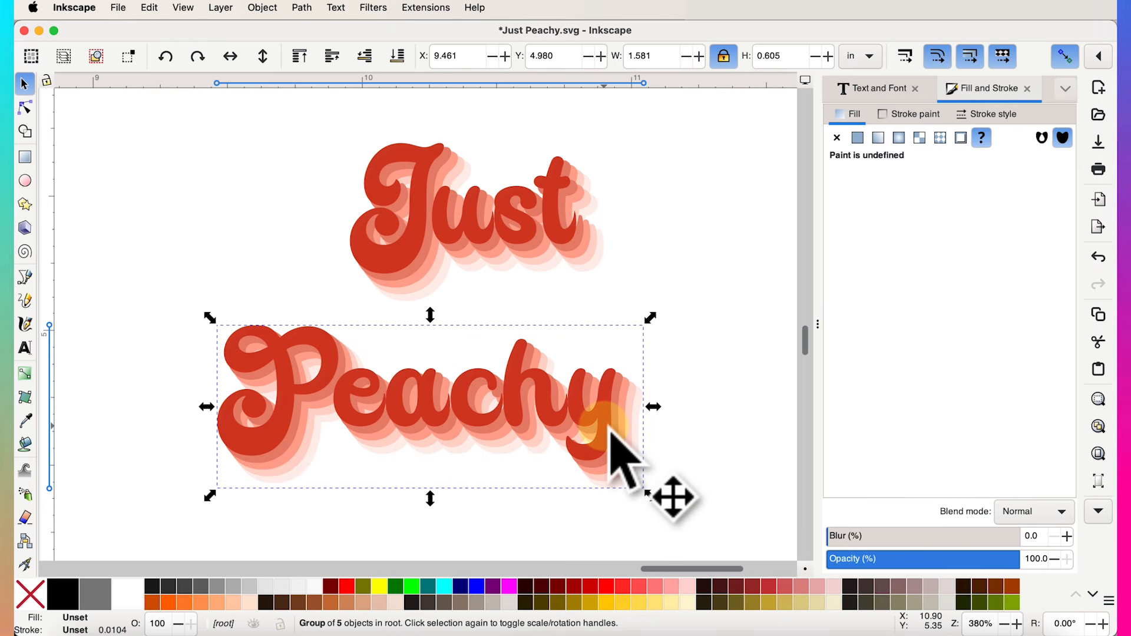
Move the "Peachy" group straight up so it tucks closely beneath "Just", and clear the selection.
drag(611, 433, 616, 366)
scroll(597, 382, up, 2)
click(624, 246)
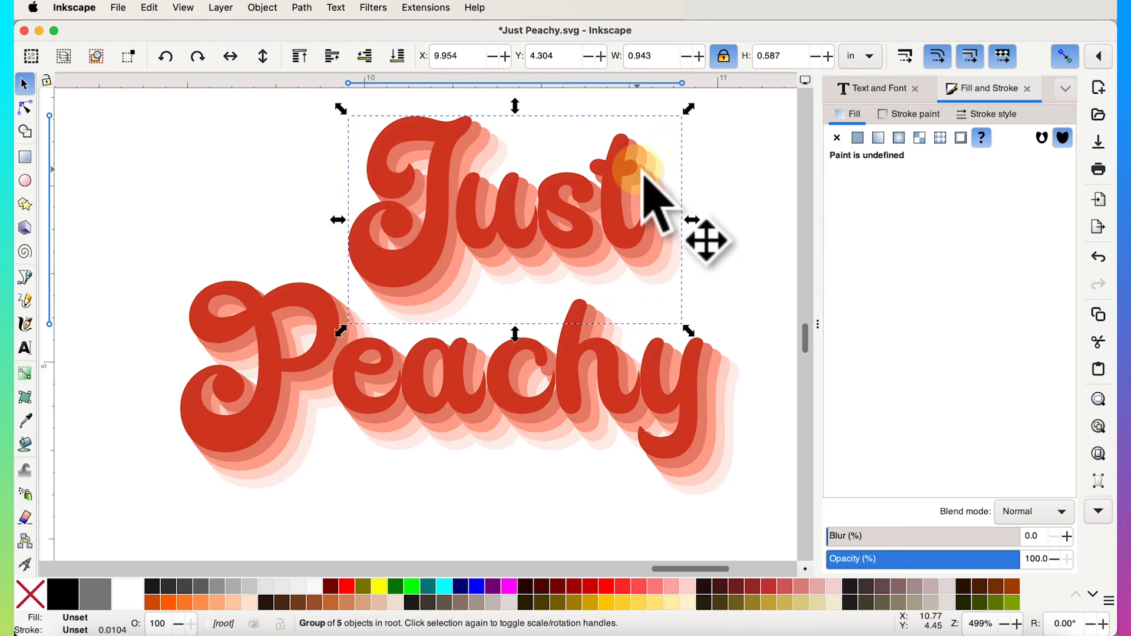
click(758, 162)
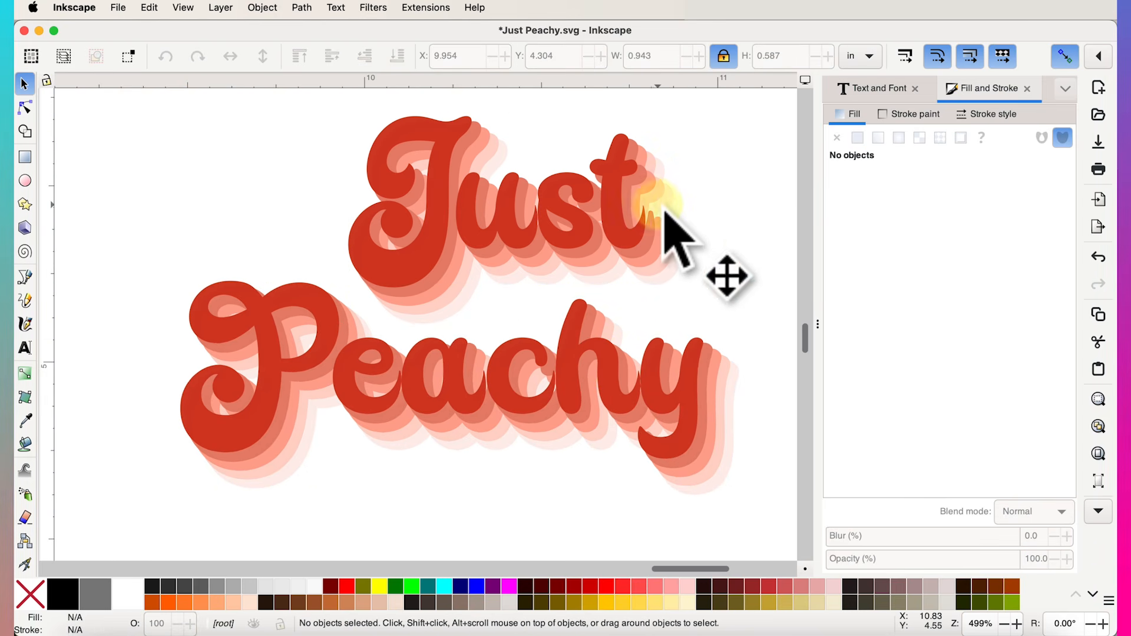
Turn off snapping, rotate the "Just" group slightly clockwise, and clear the selection.
scroll(658, 204, right, 1)
scroll(658, 204, up, 1)
click(589, 213)
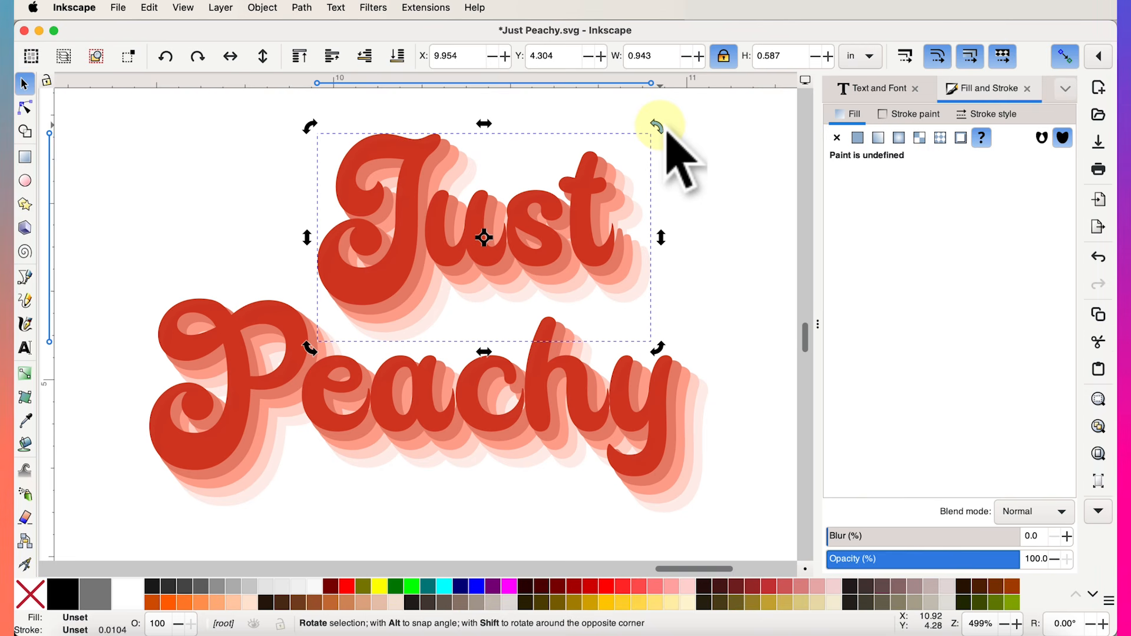
drag(660, 126, 671, 158)
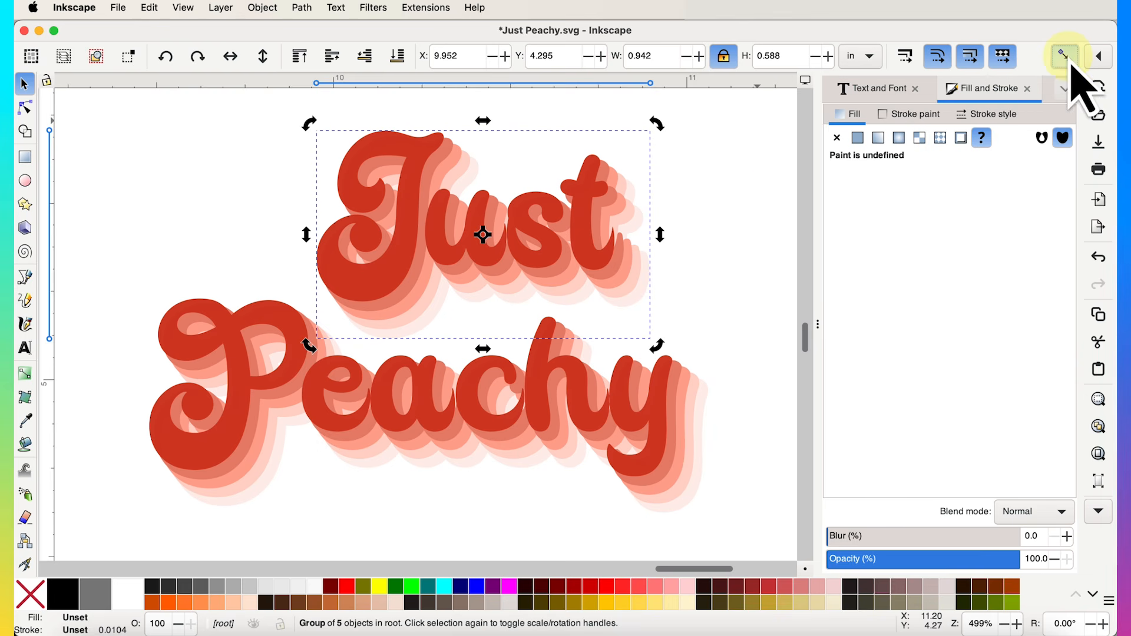
drag(664, 131, 672, 147)
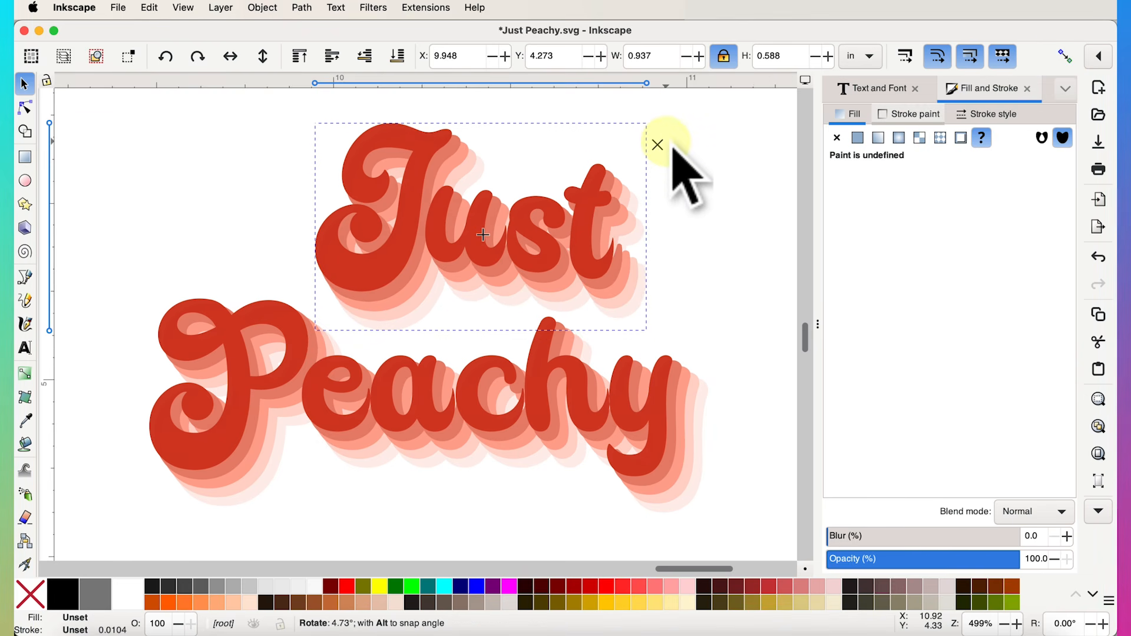
click(719, 280)
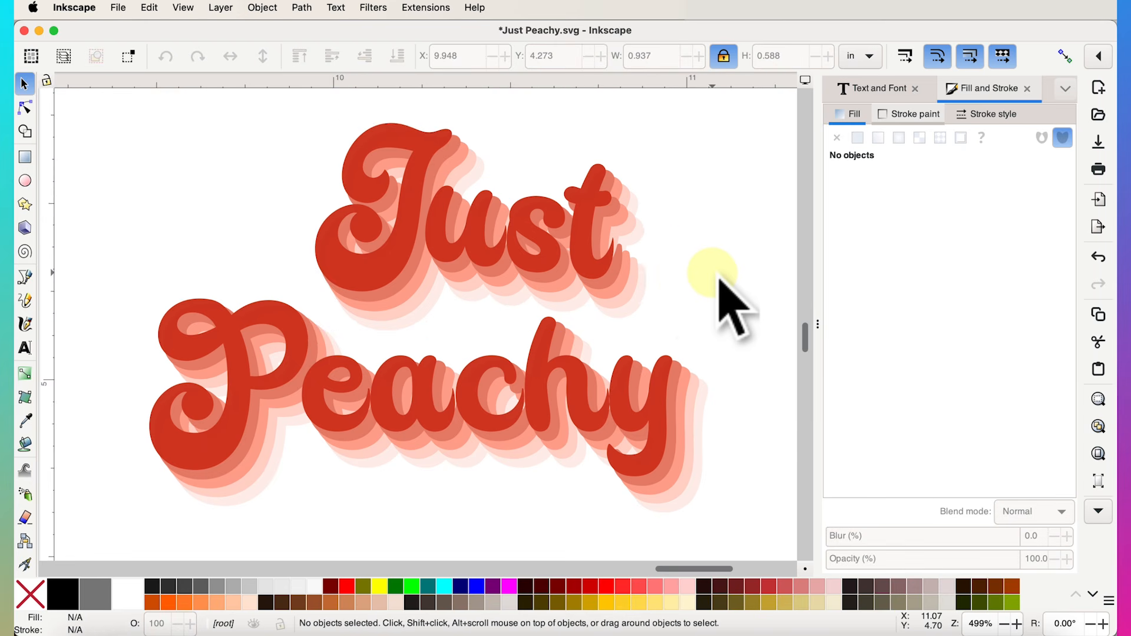
Rotate the "Peachy" group about 0.9° counterclockwise, nudge it down to Y 4.791 in, and deselect it.
scroll(718, 280, down, 5)
scroll(720, 282, up, 2)
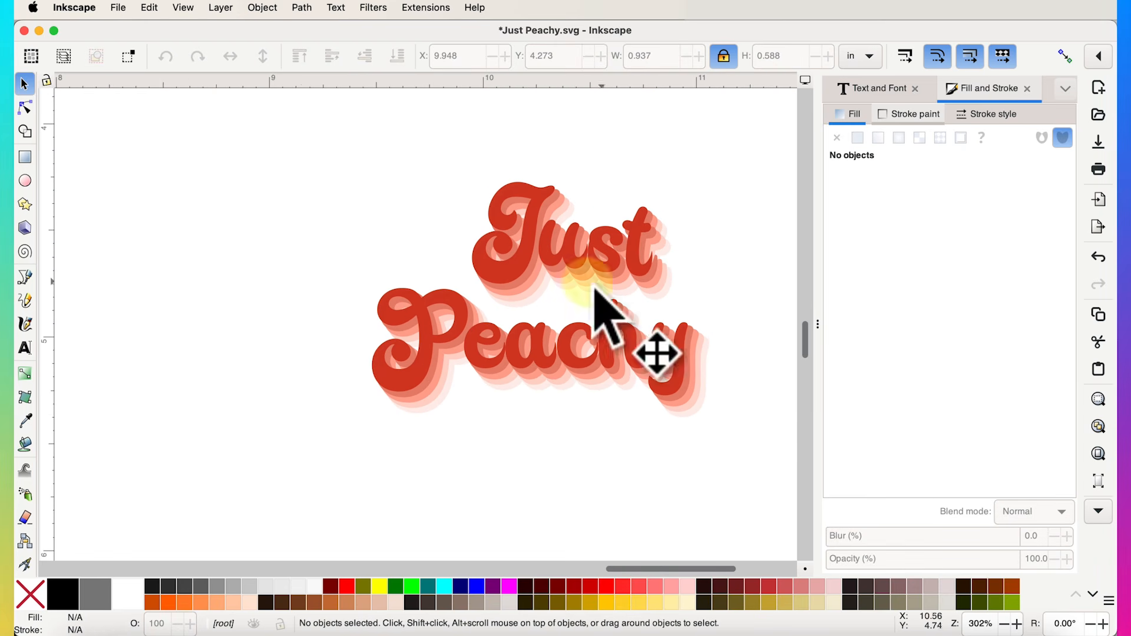
drag(297, 277, 763, 463)
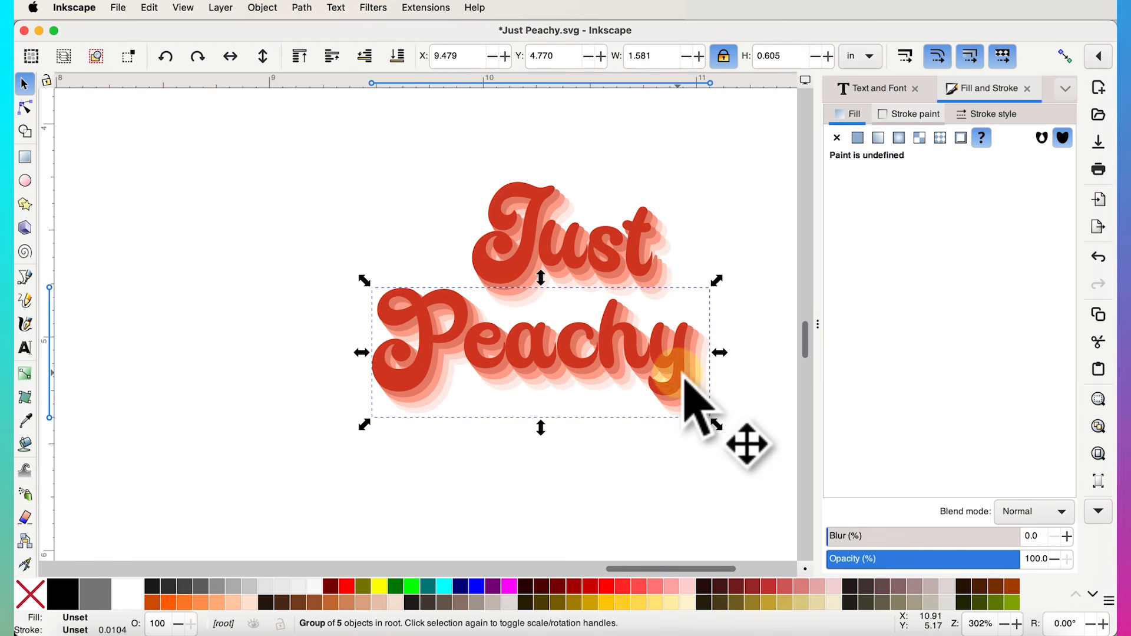
scroll(681, 380, up, 4)
click(570, 319)
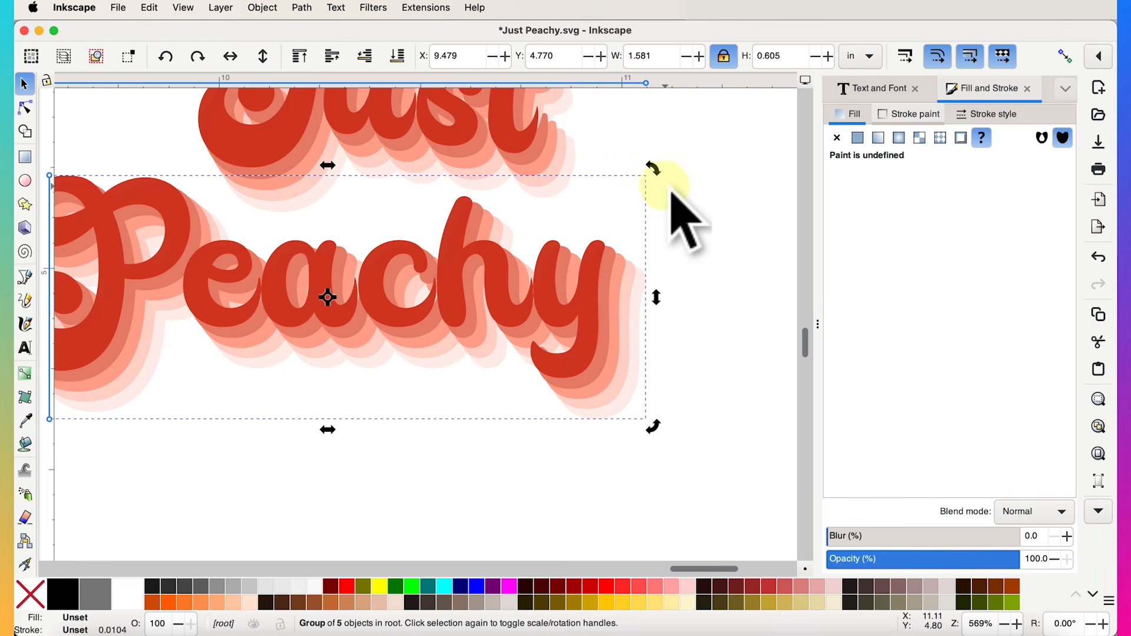
drag(661, 175, 660, 172)
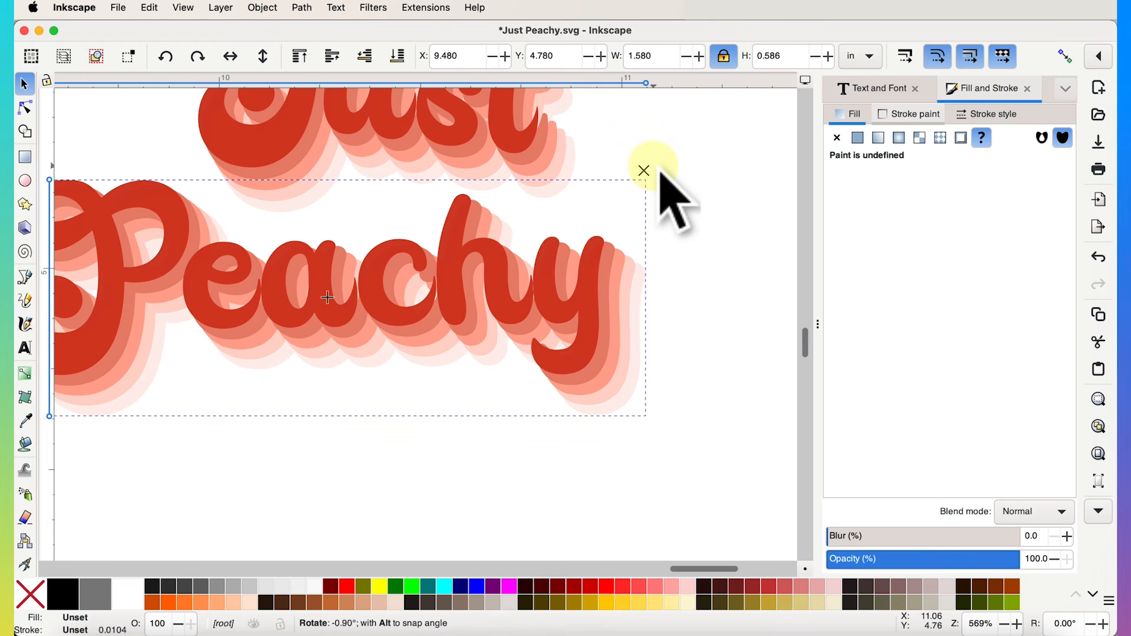
key(Down)
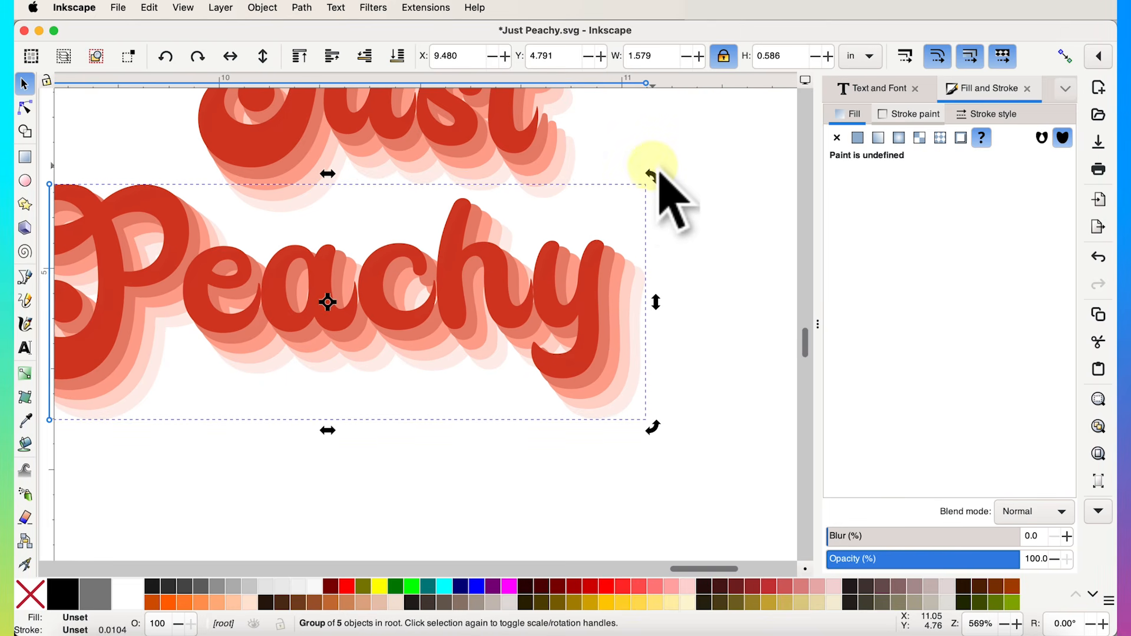
click(699, 244)
Move the larger peach from the pink sample design to just before "Just" in the red design, at about X 9.368 in, Y 4.133 in.
scroll(699, 243, down, 2)
scroll(698, 243, up, 2)
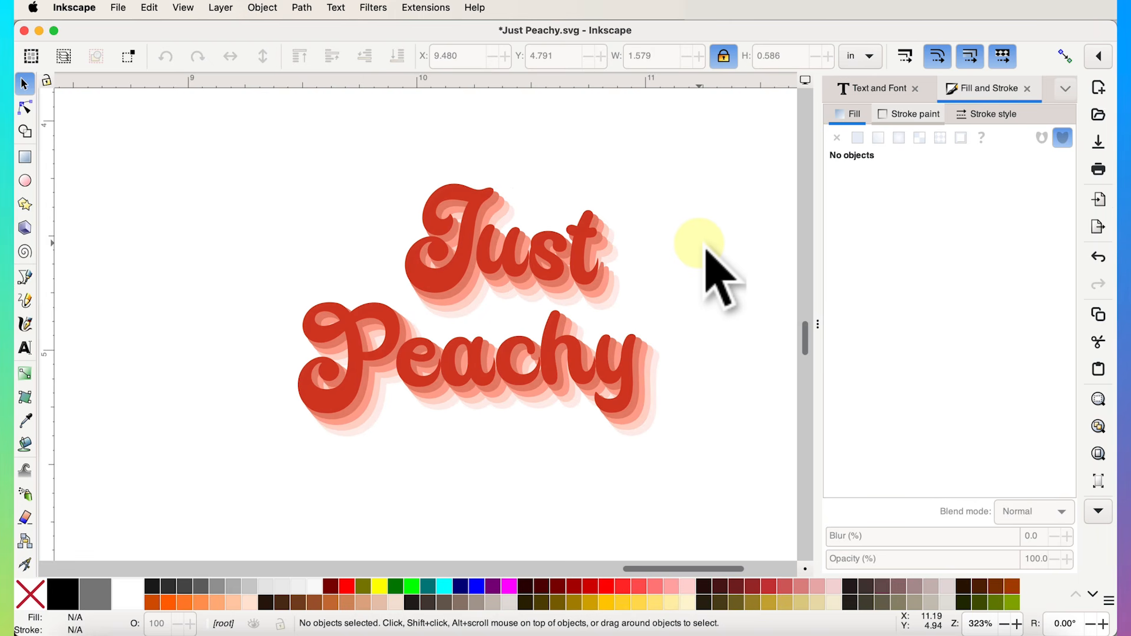
scroll(705, 249, down, 1)
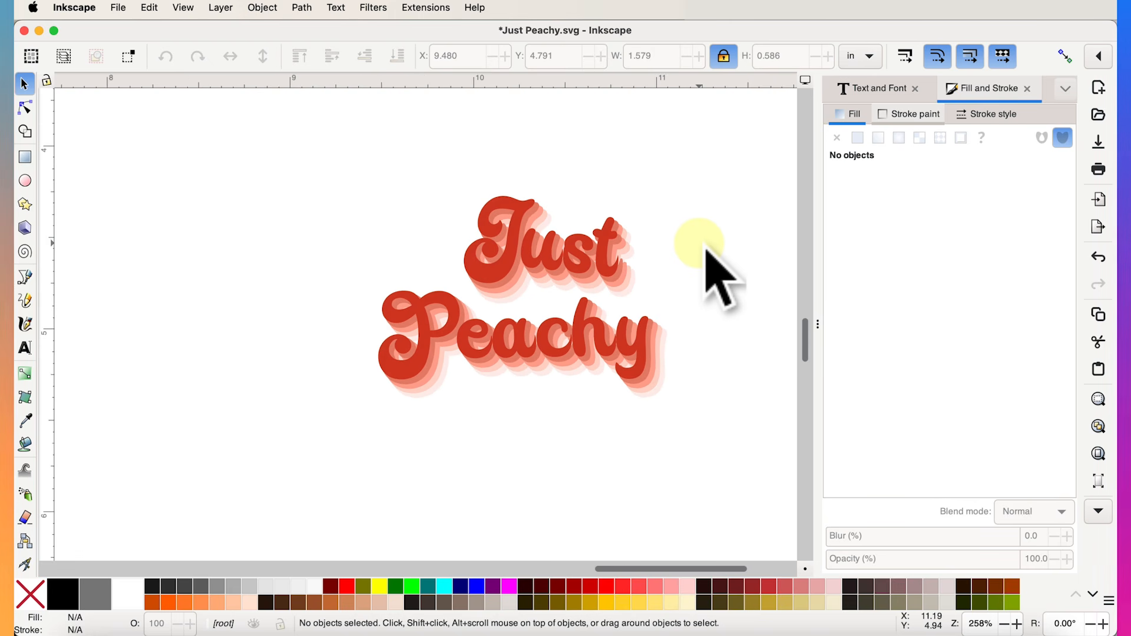
scroll(706, 249, down, 3)
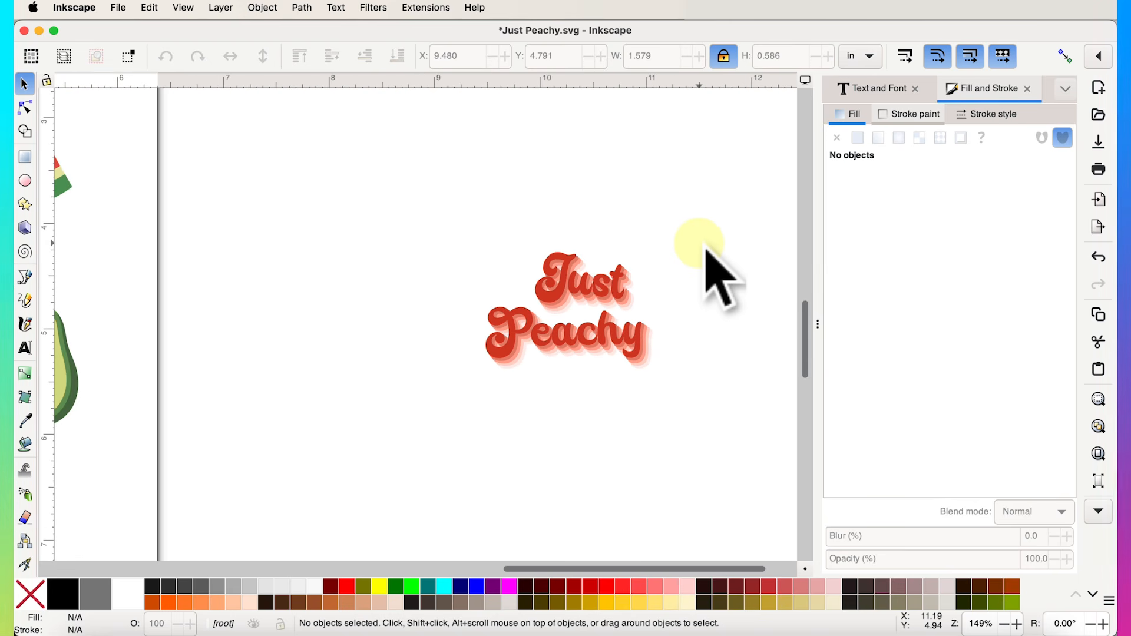
scroll(705, 249, down, 4)
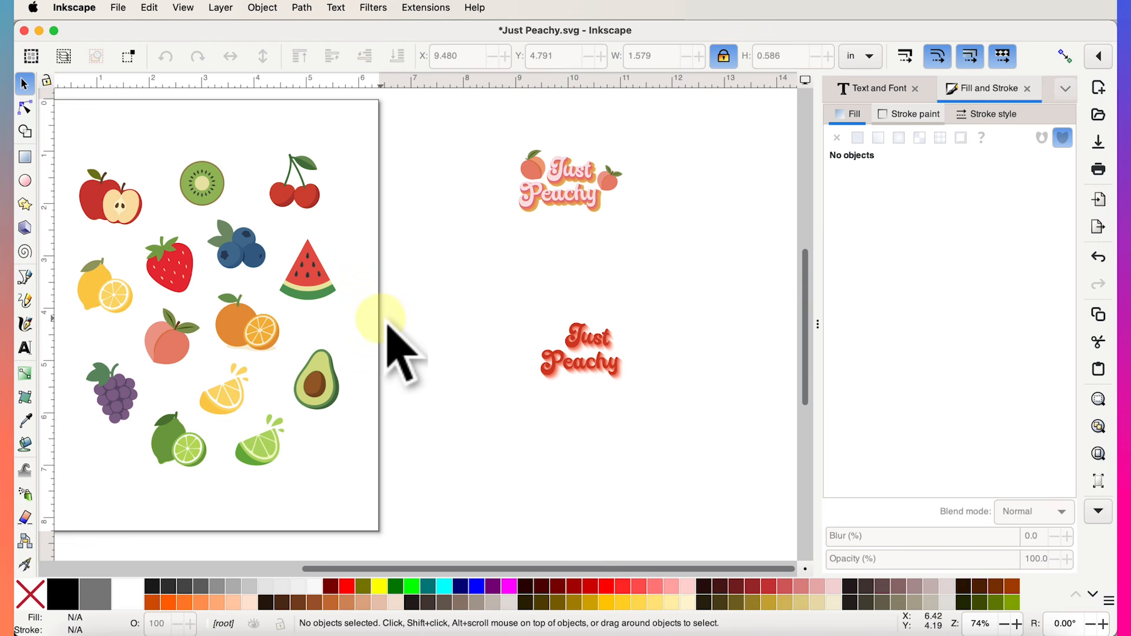
click(537, 175)
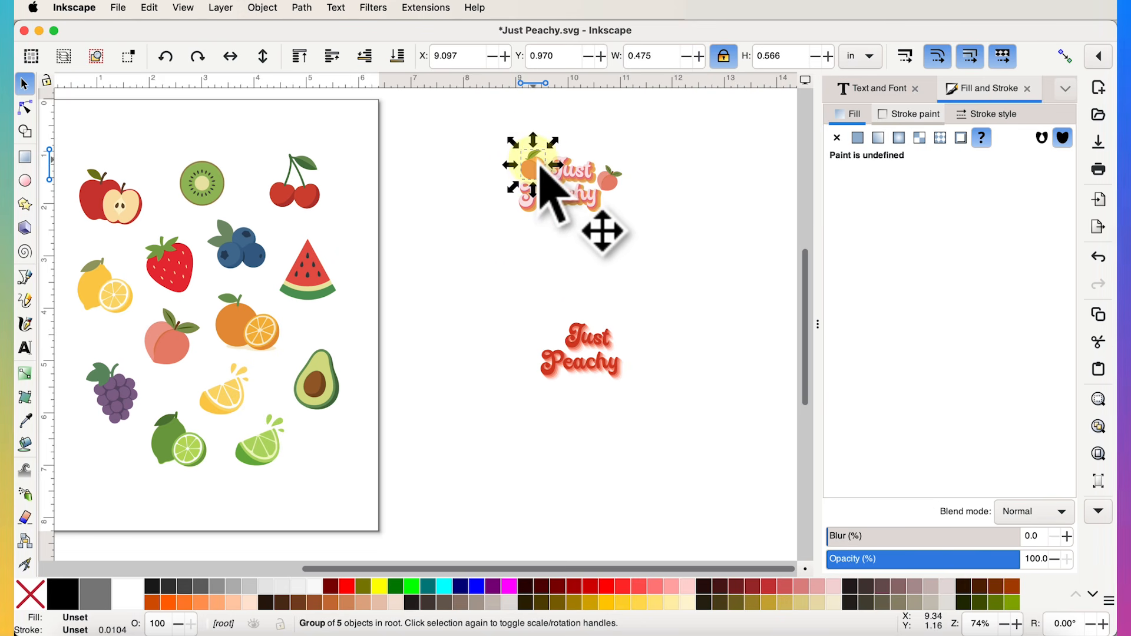
drag(538, 180, 553, 331)
scroll(560, 339, up, 5)
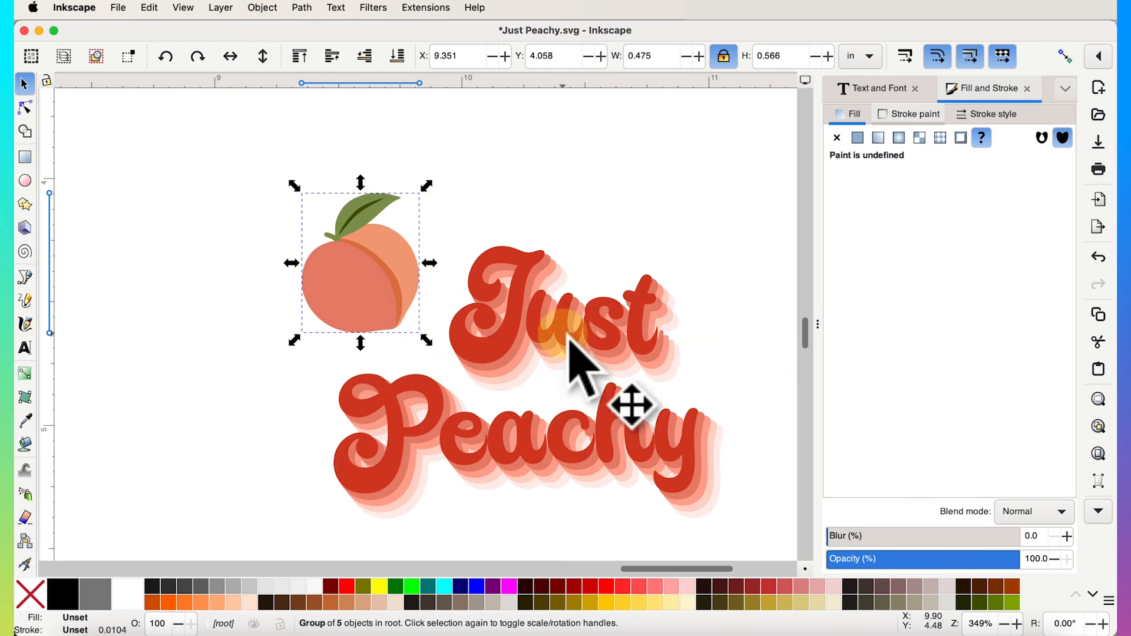
drag(367, 272, 364, 330)
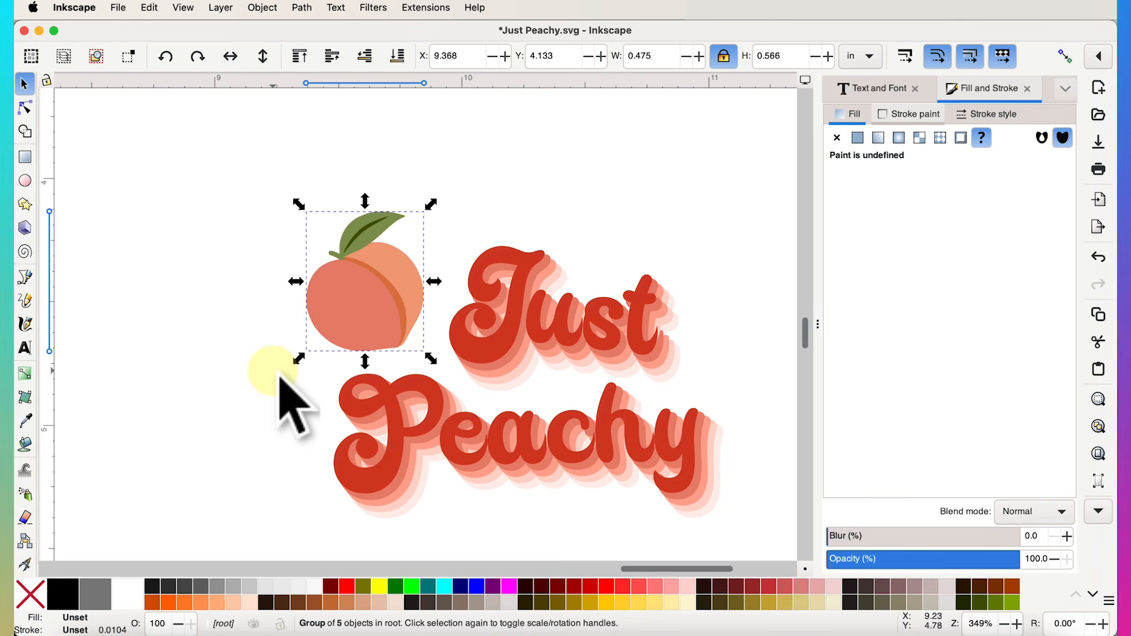
Ungroup the peach beside "Just" and check the fill colors of its front and back halves.
right_click(353, 306)
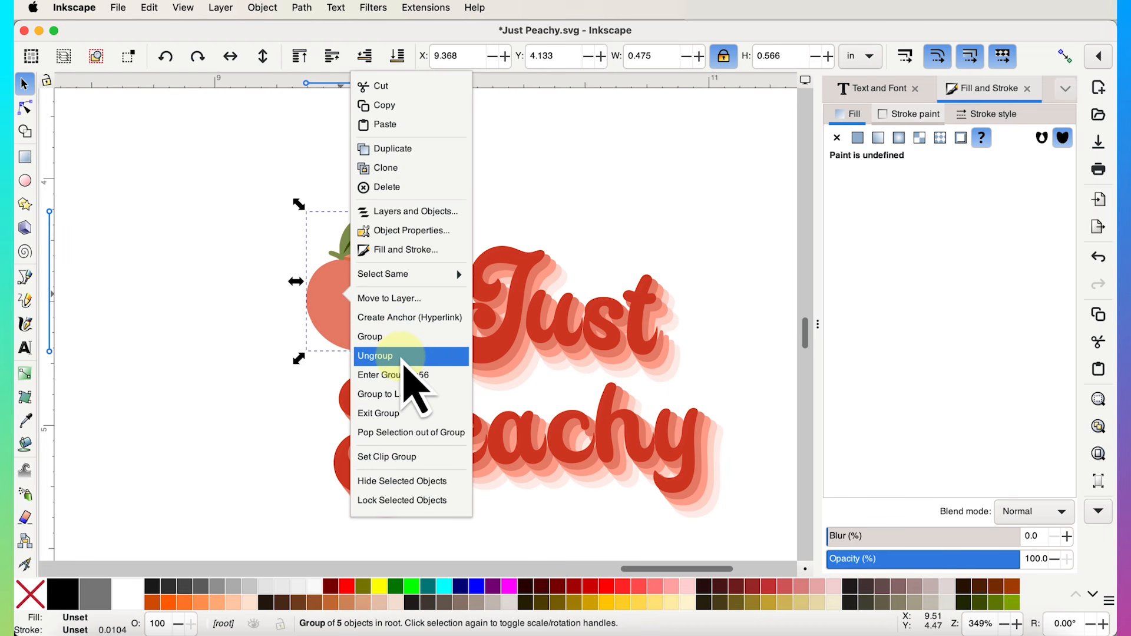
click(404, 366)
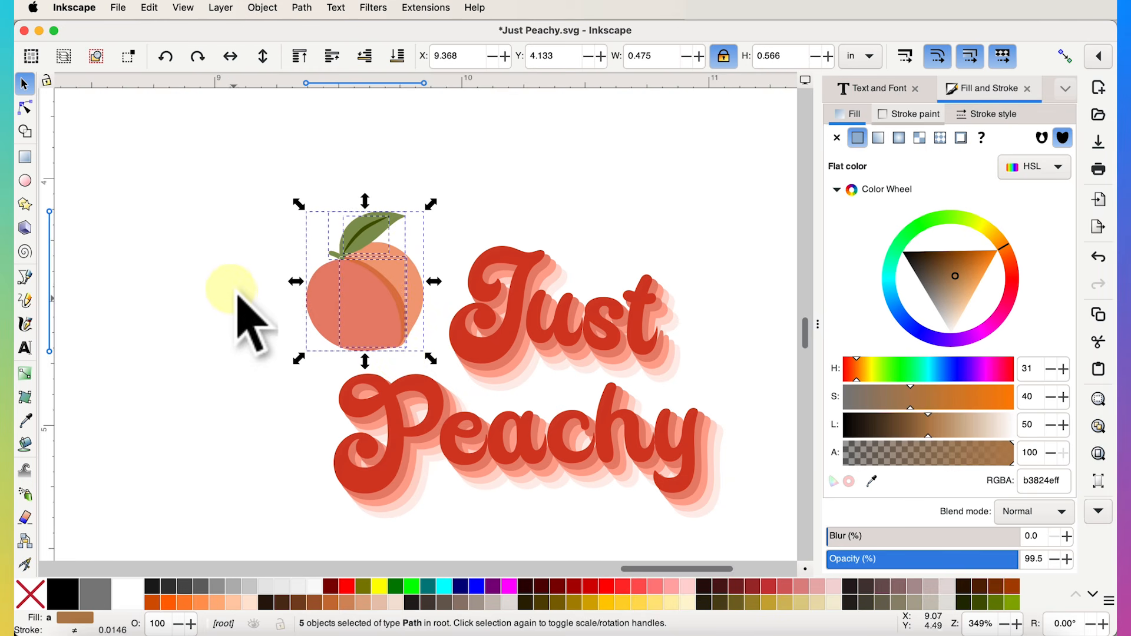
click(297, 270)
scroll(299, 270, up, 3)
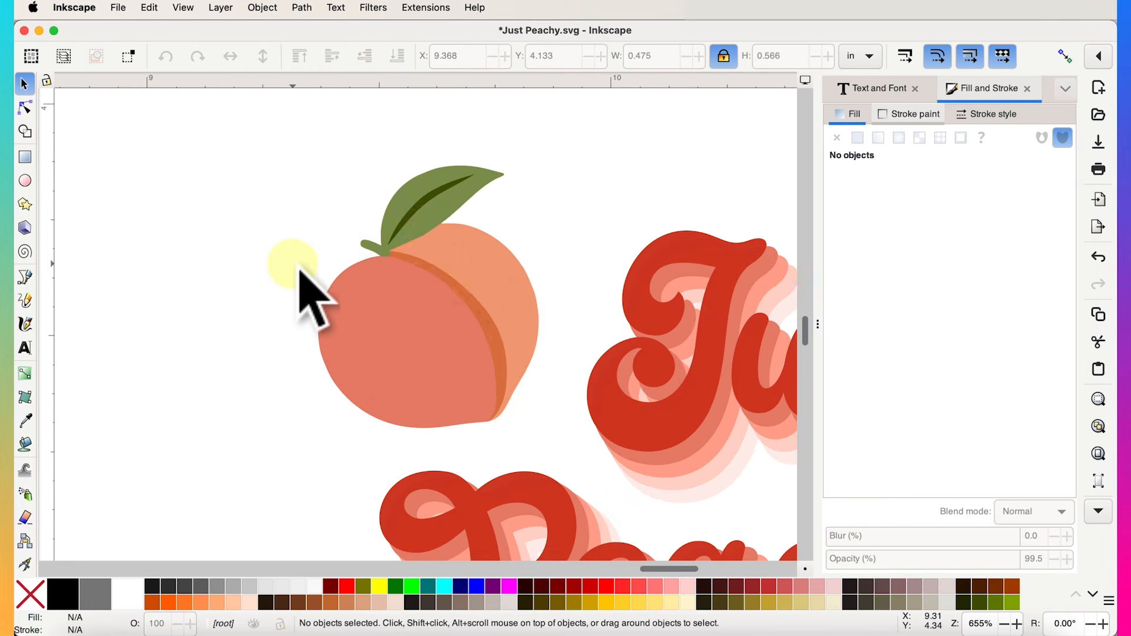
click(456, 289)
click(341, 346)
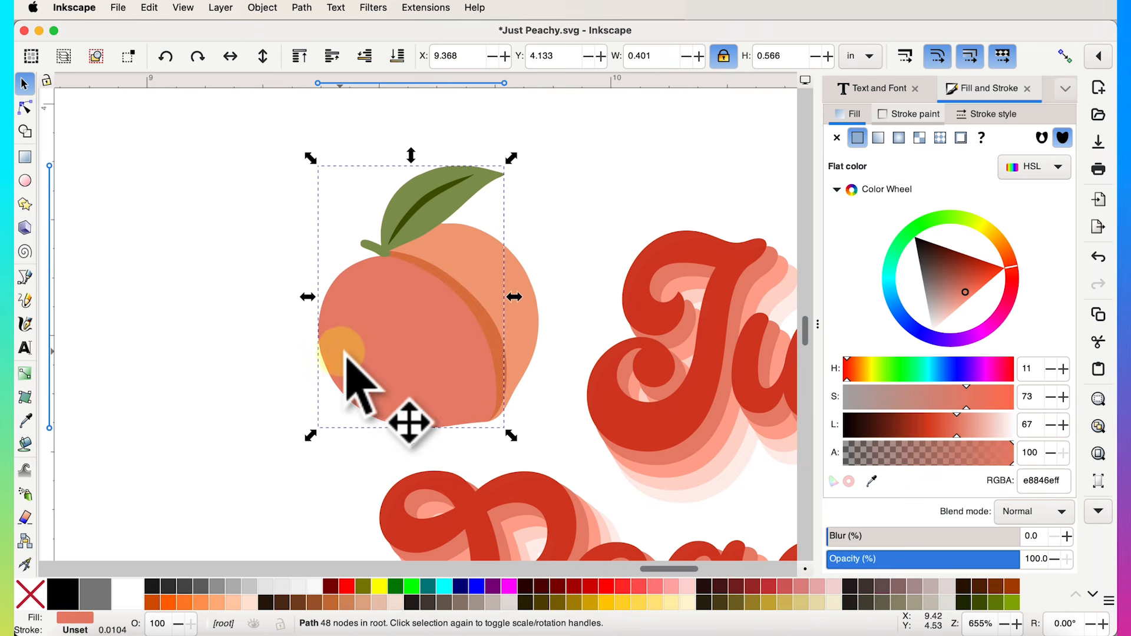
click(535, 272)
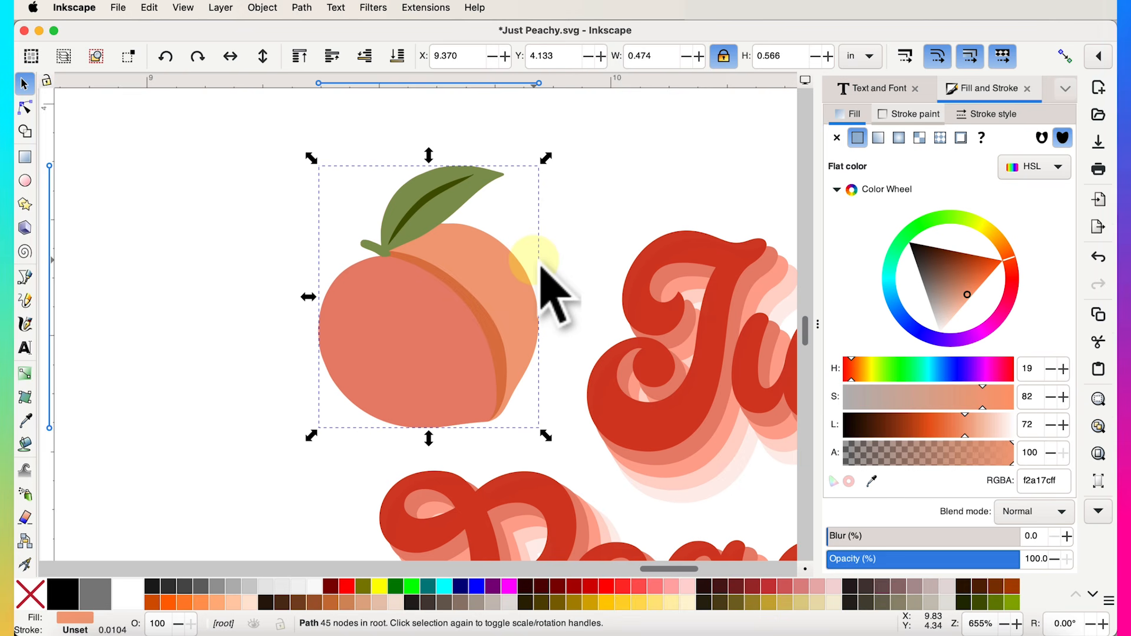
Select all five pieces of the peach and group them again.
scroll(541, 266, down, 2)
drag(283, 152, 583, 406)
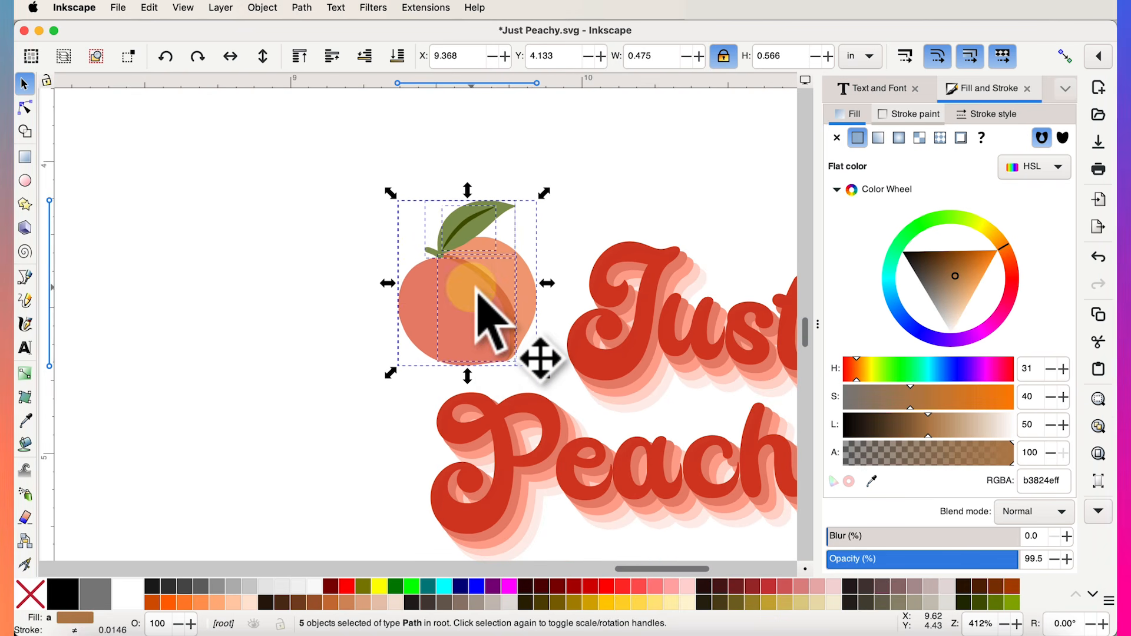
key(ctrl+g)
Scale the peach to about 0.450 × 0.536 in and place it at about X 9.465 in, Y 4.195 in, above "Peachy".
scroll(478, 293, down, 3)
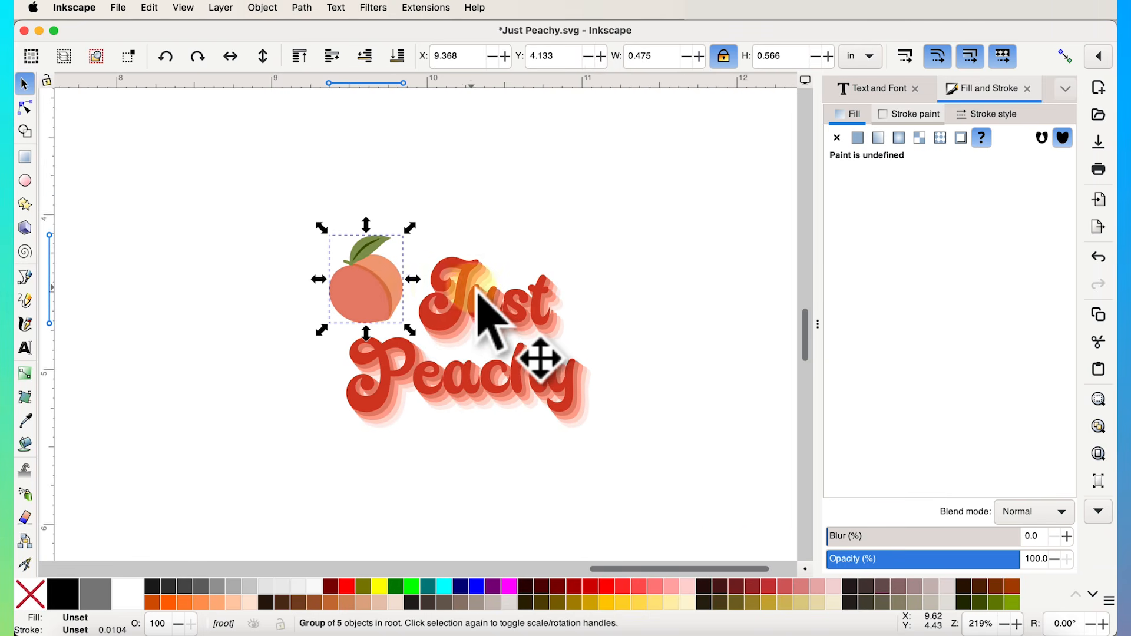
scroll(389, 297, up, 3)
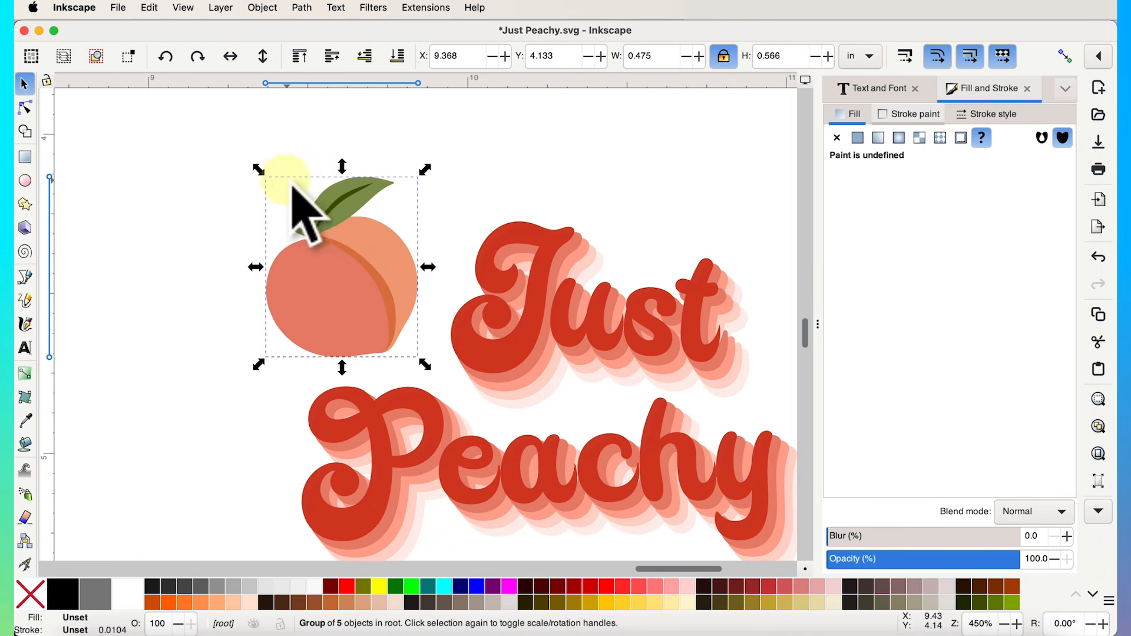
drag(257, 169, 227, 142)
drag(355, 247, 379, 255)
drag(255, 149, 298, 195)
Move the spare two-leaf peach to just after "Just" in the red design, at about X 10.931 in, Y 4.413 in, and deselect it.
scroll(293, 300, down, 5)
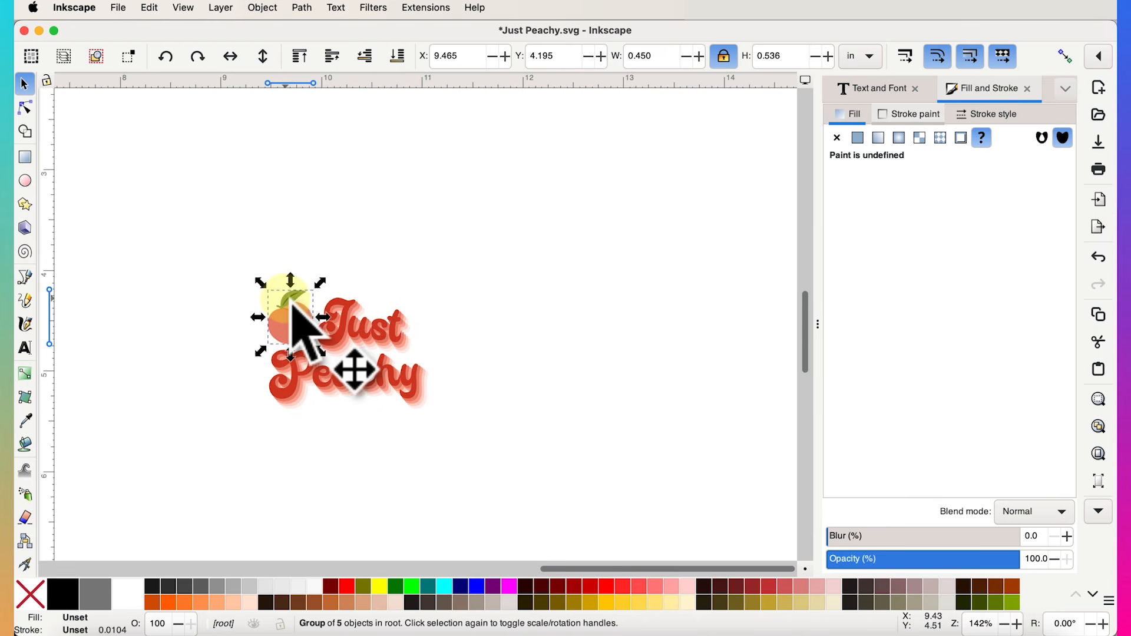
scroll(290, 303, up, 1)
scroll(290, 302, right, 1)
drag(506, 227, 505, 480)
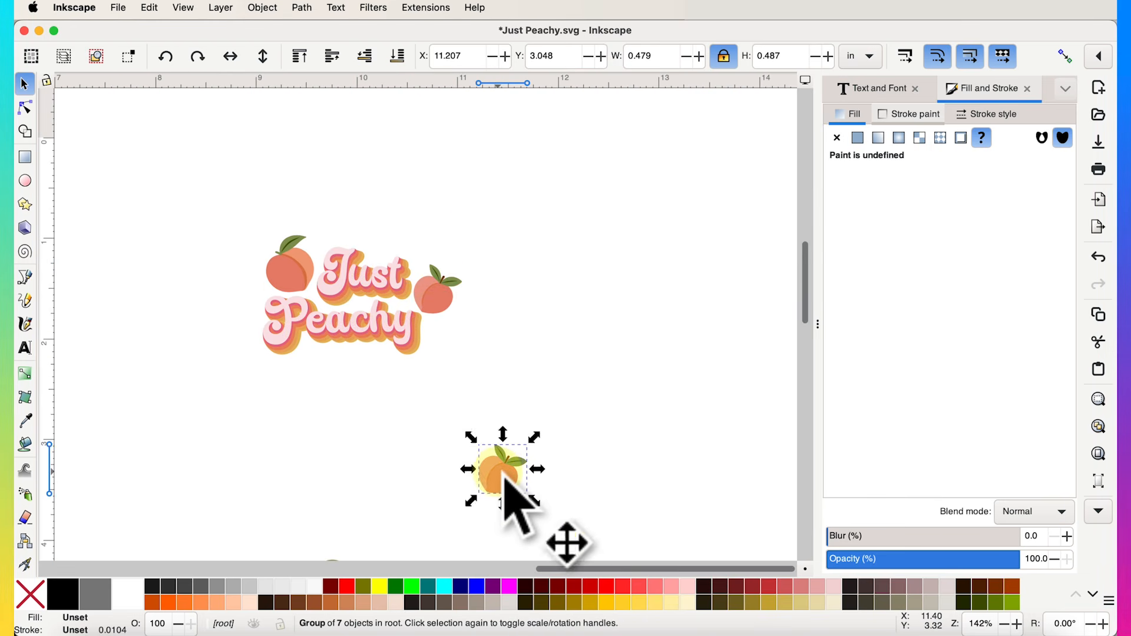
scroll(512, 495, down, 10)
scroll(513, 495, left, 2)
scroll(498, 471, up, 5)
scroll(498, 472, right, 1)
drag(516, 184, 493, 315)
scroll(493, 314, up, 4)
drag(490, 323, 487, 333)
click(648, 388)
scroll(648, 389, down, 3)
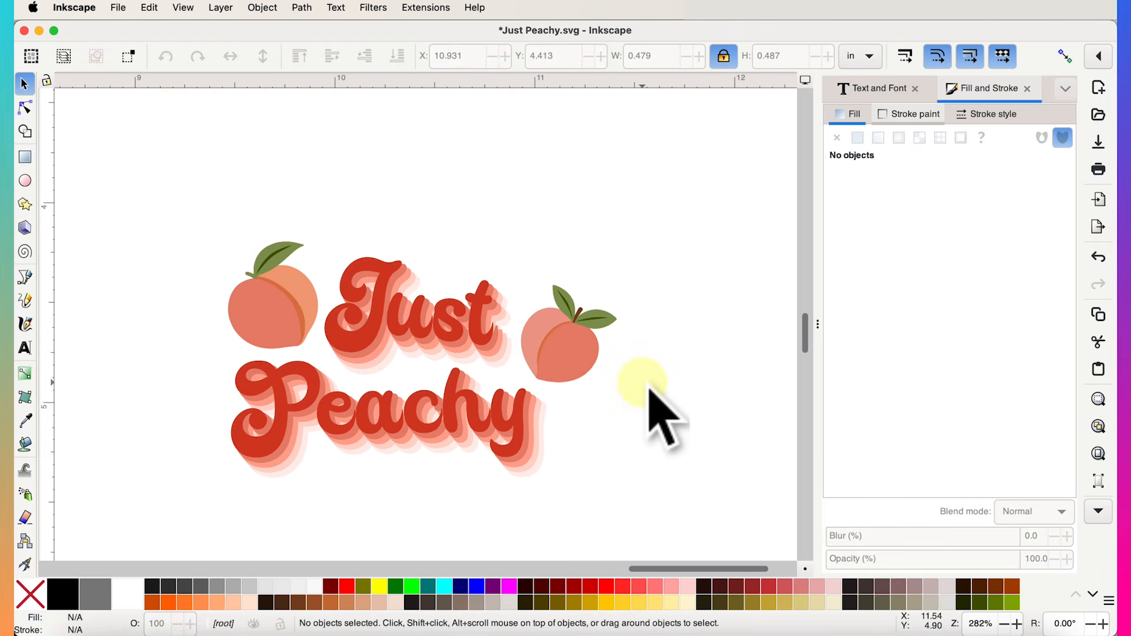
Rotate the two-leaf peach slightly clockwise, shift it to about X 10.921 in, Y 4.437 in, and deselect it.
scroll(574, 382, up, 3)
click(595, 329)
click(618, 300)
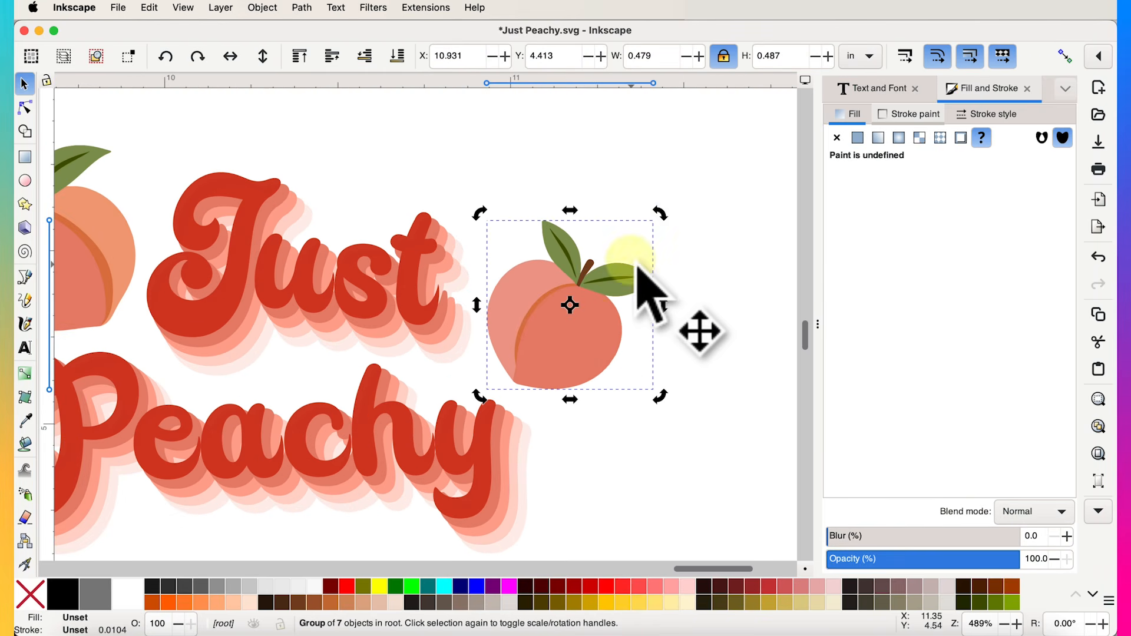
drag(660, 212, 624, 277)
click(548, 383)
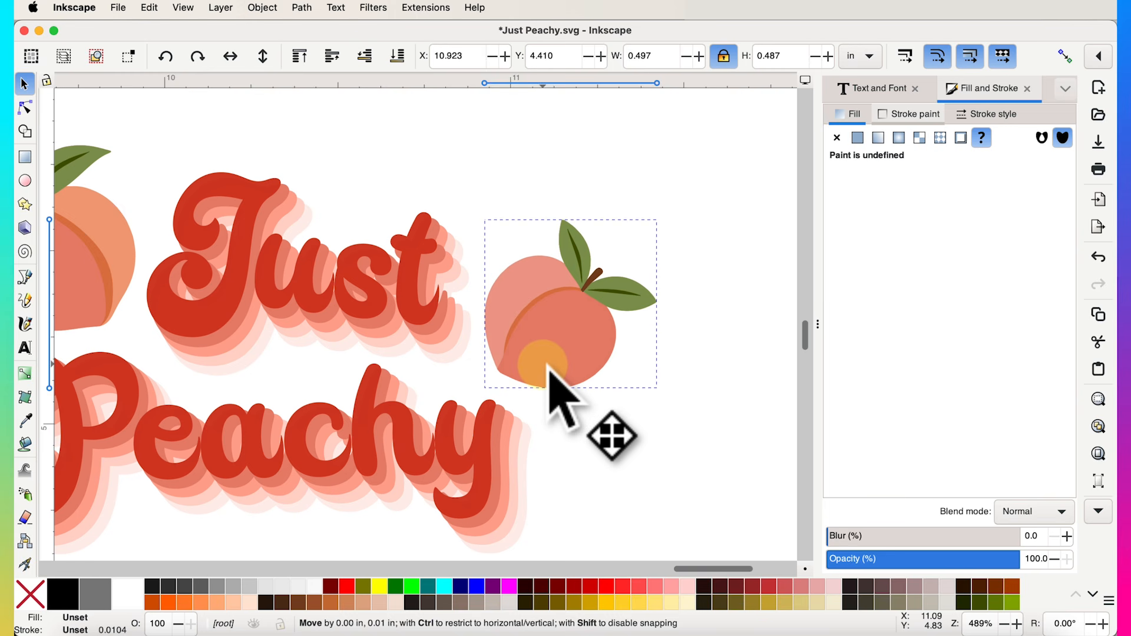
click(619, 441)
Move all four groups of the red design directly beneath the pink sample, at about X 9.075 in, Y 2.548 in, and deselect them.
scroll(656, 412, down, 7)
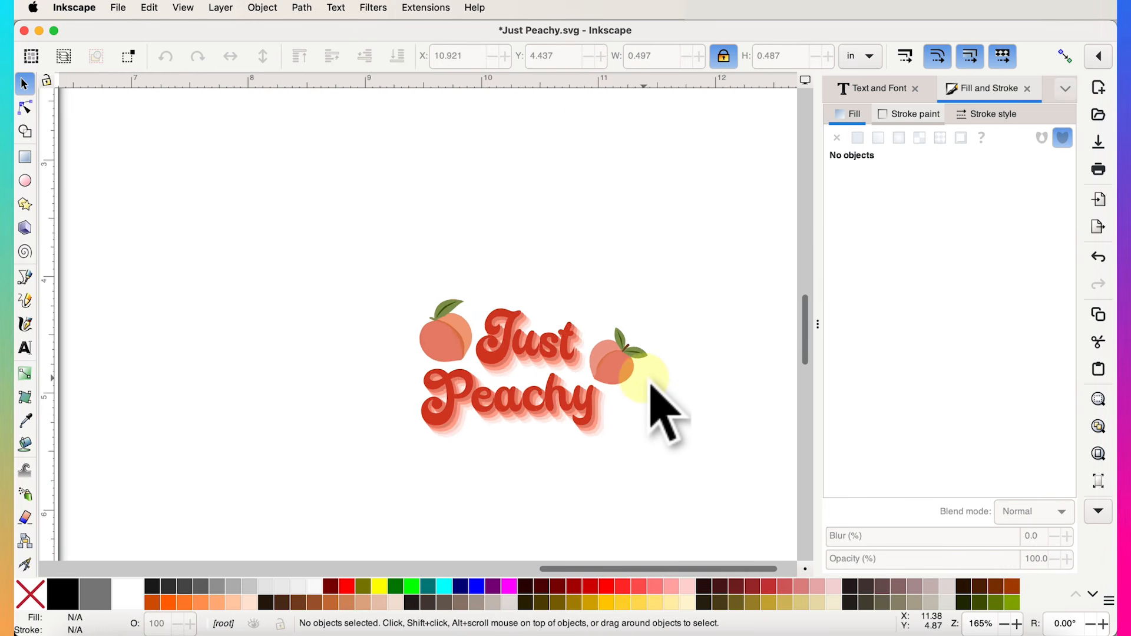
scroll(654, 407, up, 4)
scroll(654, 407, right, 3)
drag(284, 364, 639, 551)
drag(487, 487, 454, 328)
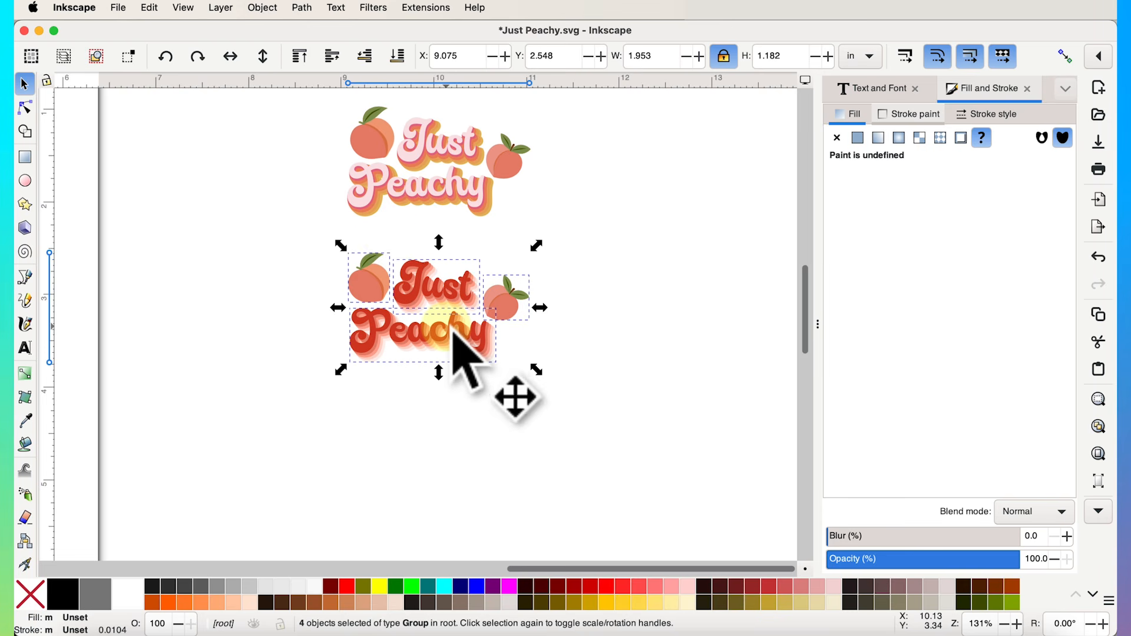
scroll(391, 237, up, 5)
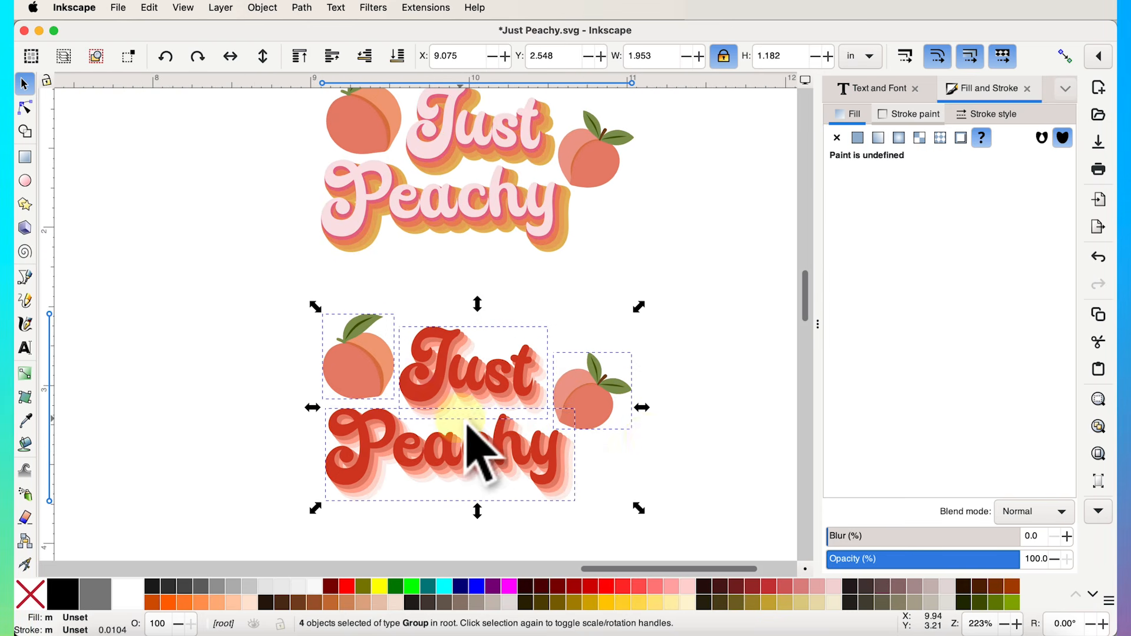
click(677, 455)
Select both "Just Peachy" designs, enlarge them to about 3.136 × 4.376 in, and move them closer to the page, at about X 7.535 in, Y 1.700 in.
scroll(256, 336, up, 2)
scroll(257, 336, left, 2)
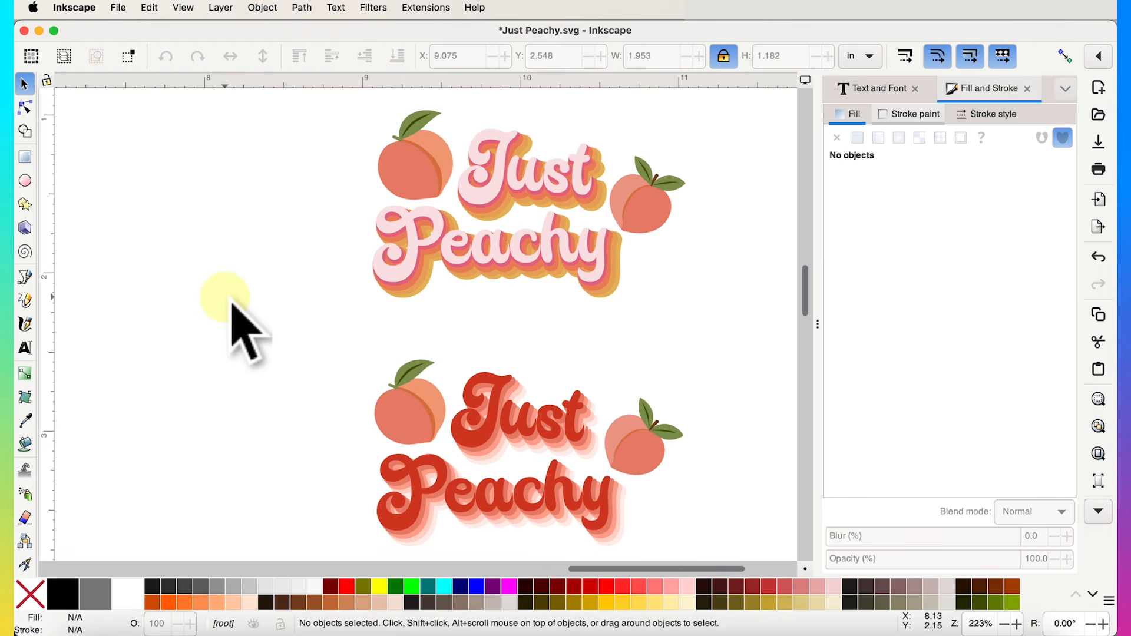
scroll(277, 292, down, 5)
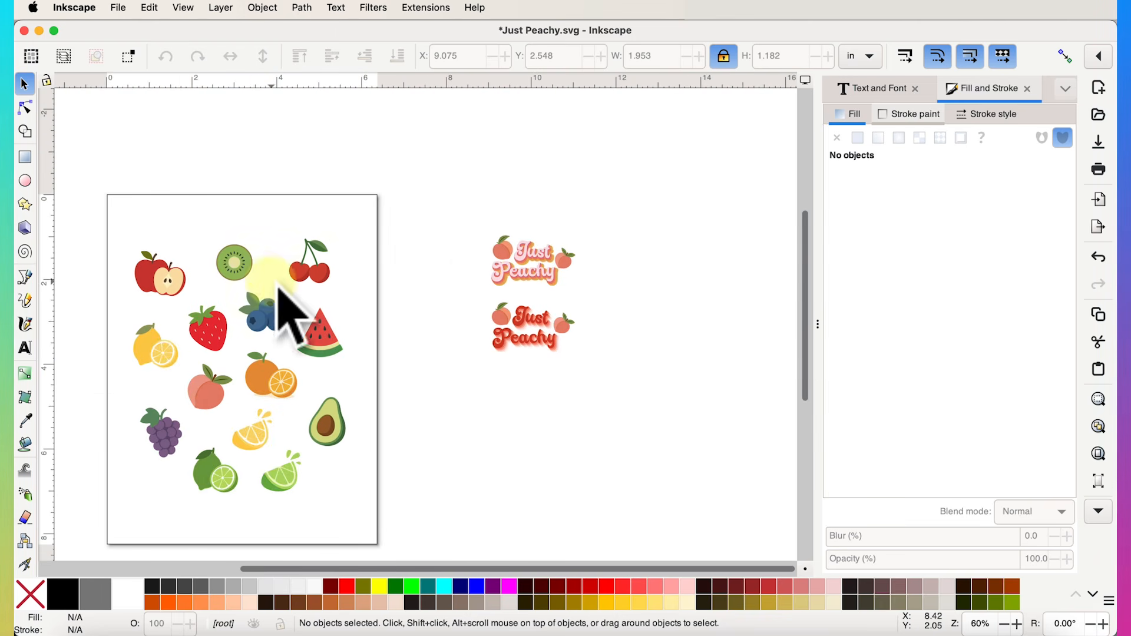
drag(455, 187, 672, 389)
drag(592, 230, 636, 162)
drag(567, 197, 500, 297)
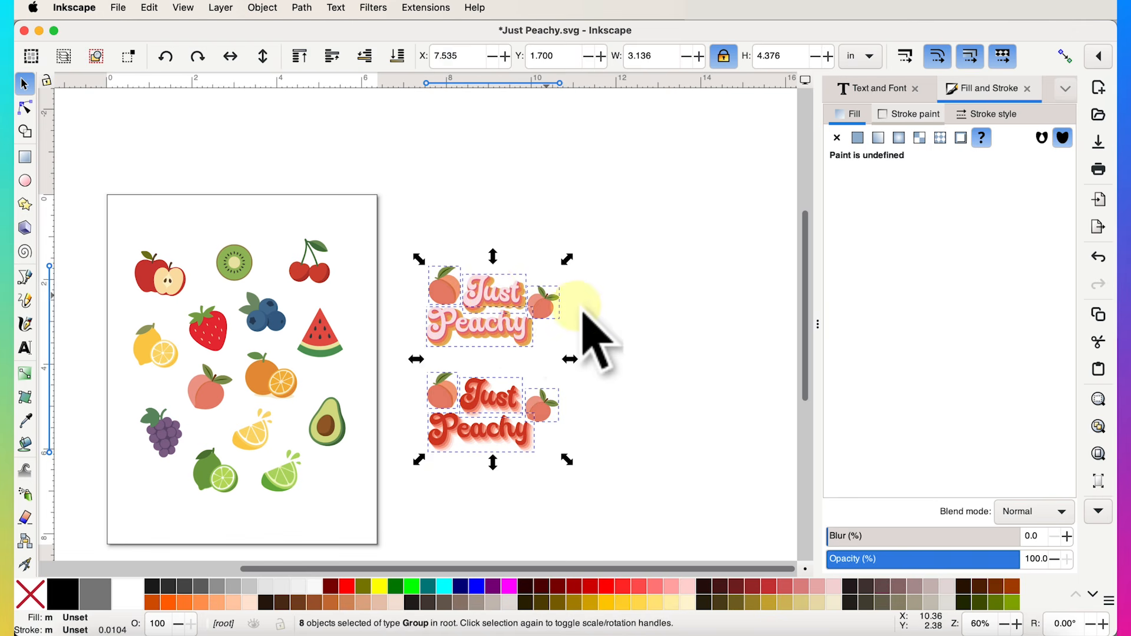
Copy only the four groups of the pink "Just Peachy" design and paste them into a new document.
click(669, 348)
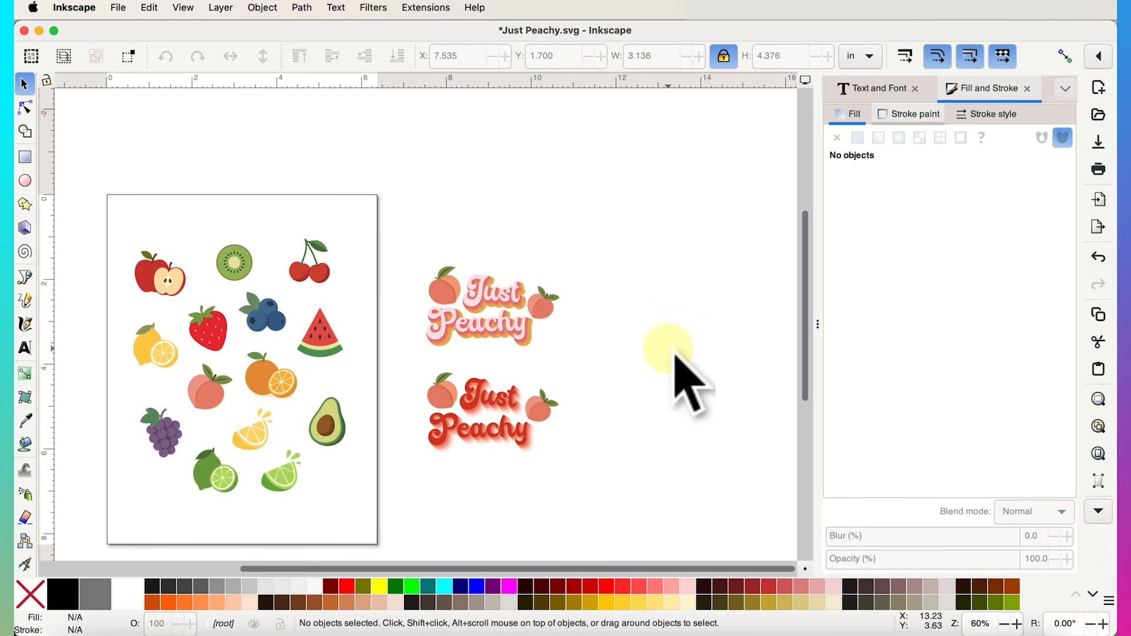
drag(601, 250, 368, 368)
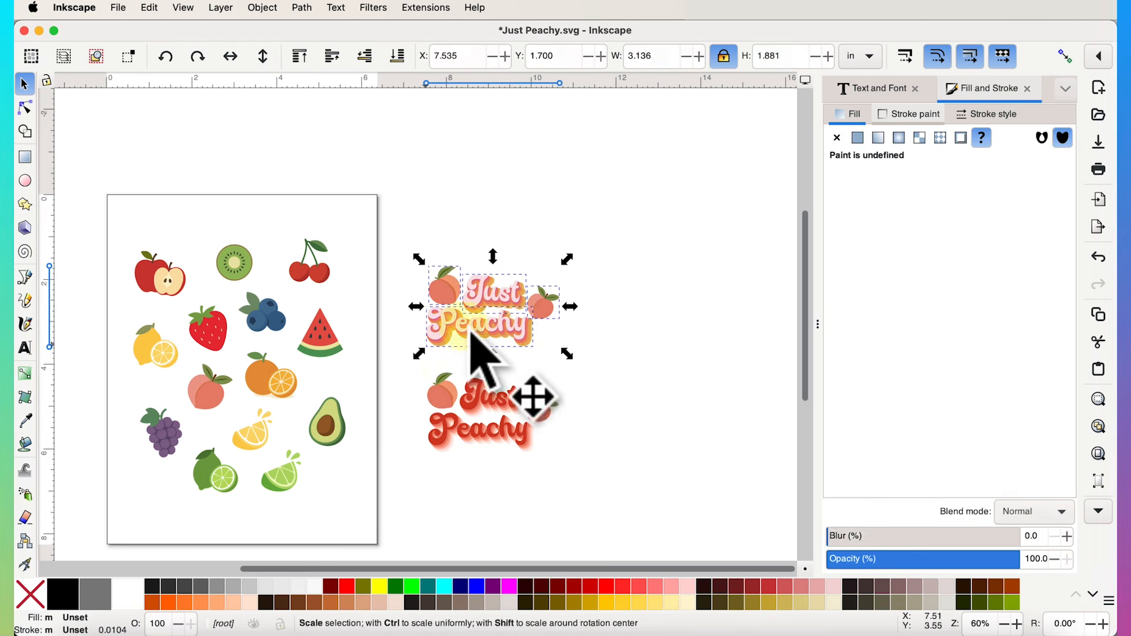
right_click(501, 323)
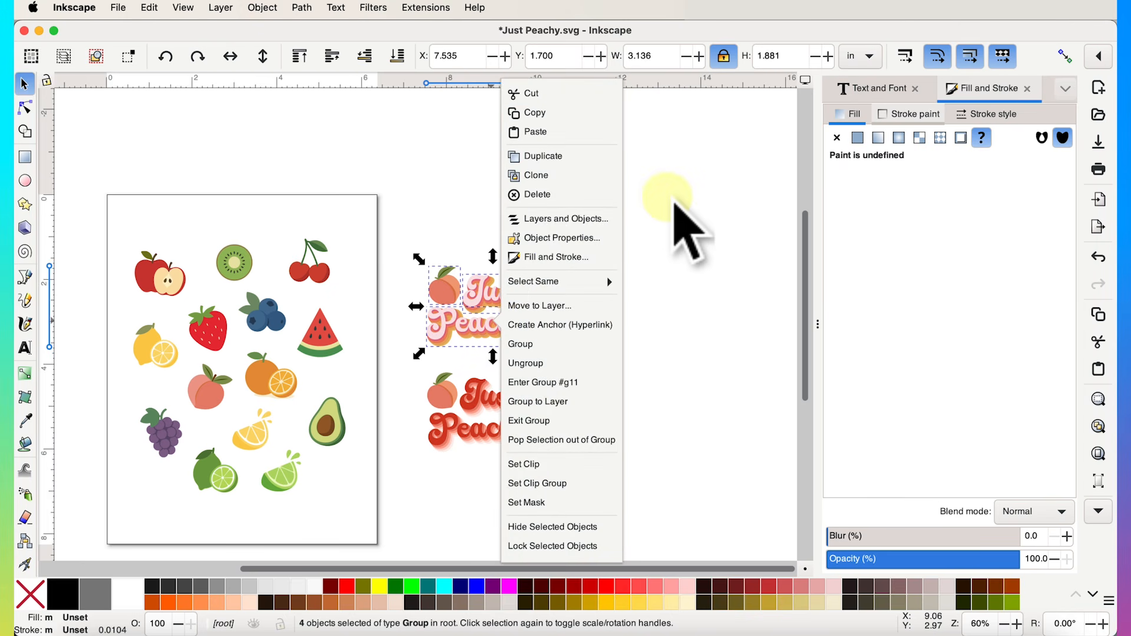
click(677, 227)
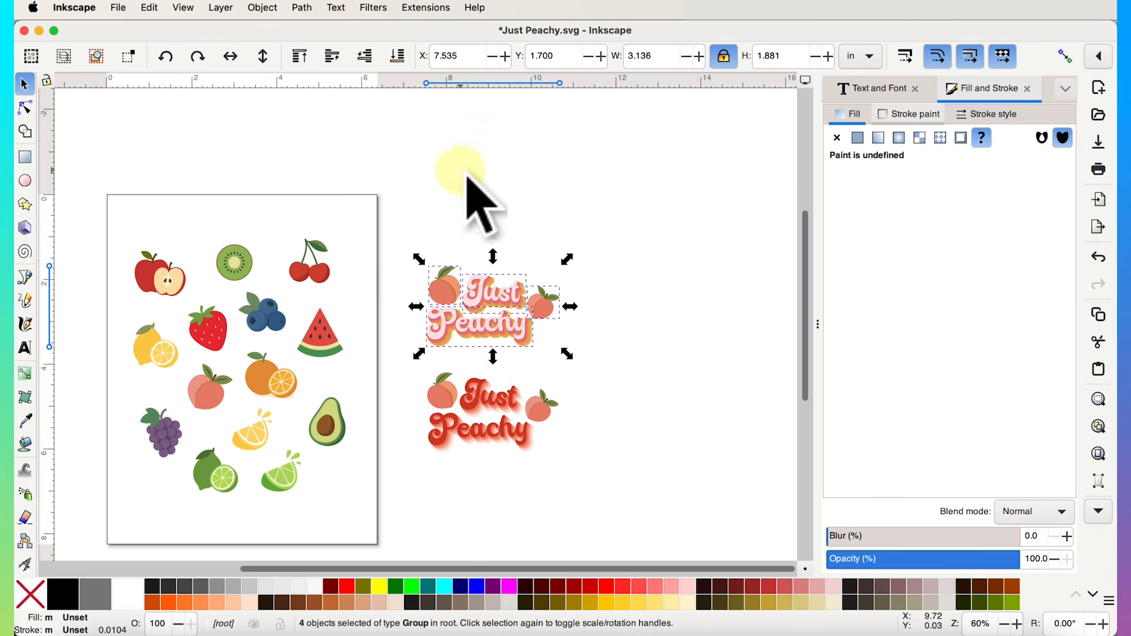
click(119, 8)
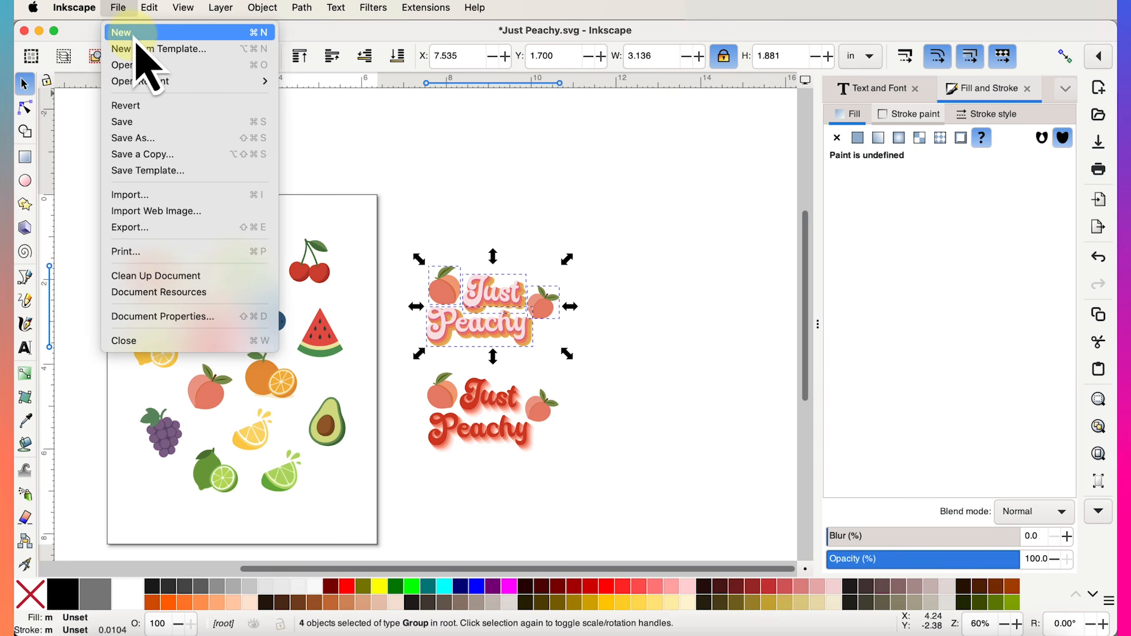
click(133, 34)
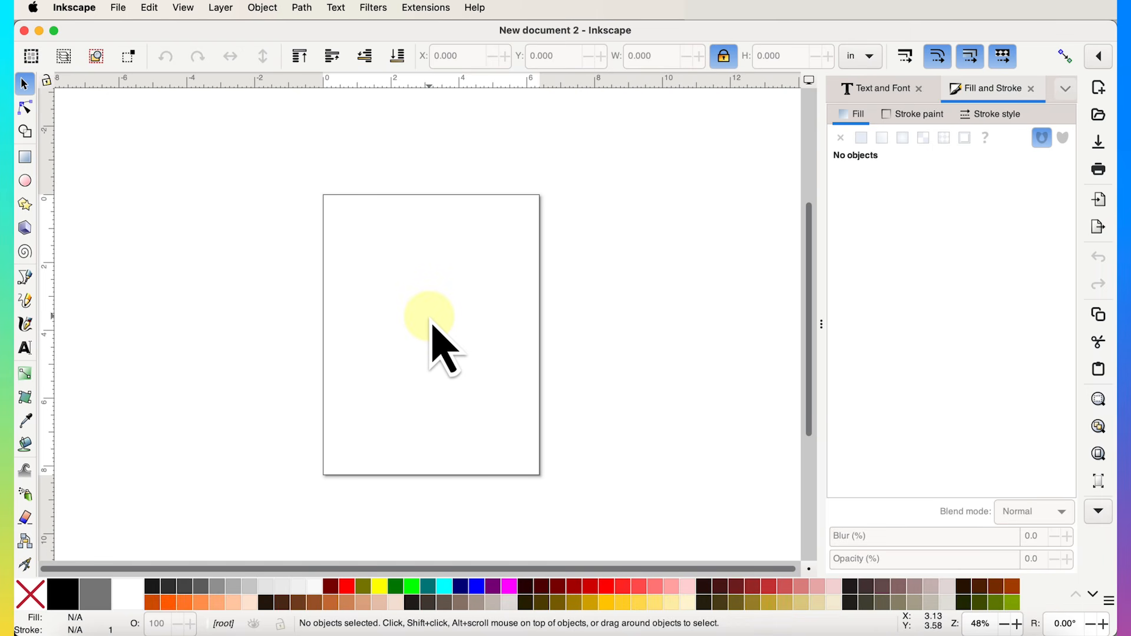
key(super+v)
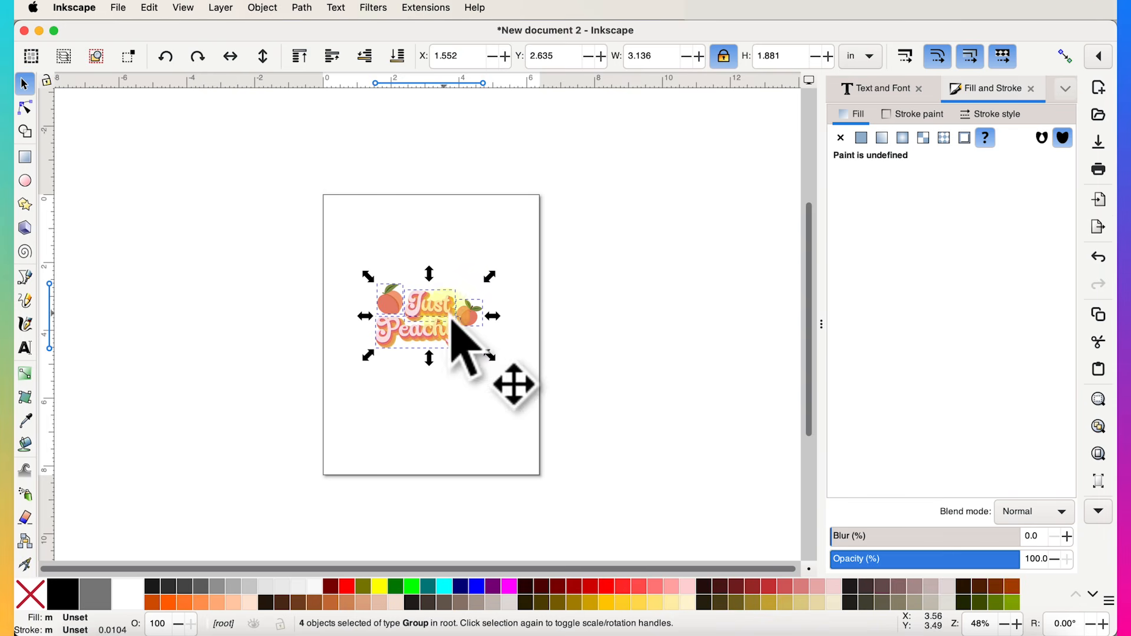
Enlarge the pasted design to about 4.474 × 2.684 in and centre it across the page, at about X 1.075 in, Y 2.657 in.
drag(494, 361, 537, 377)
drag(467, 327, 452, 329)
scroll(422, 389, up, 3)
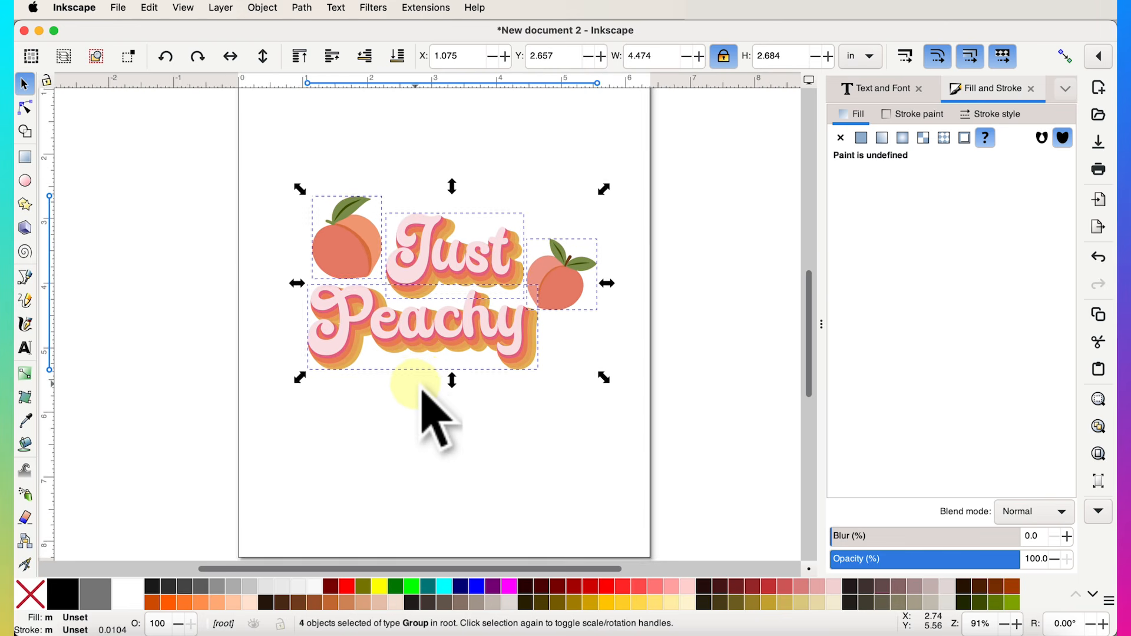
scroll(415, 384, up, 1)
scroll(679, 358, up, 1)
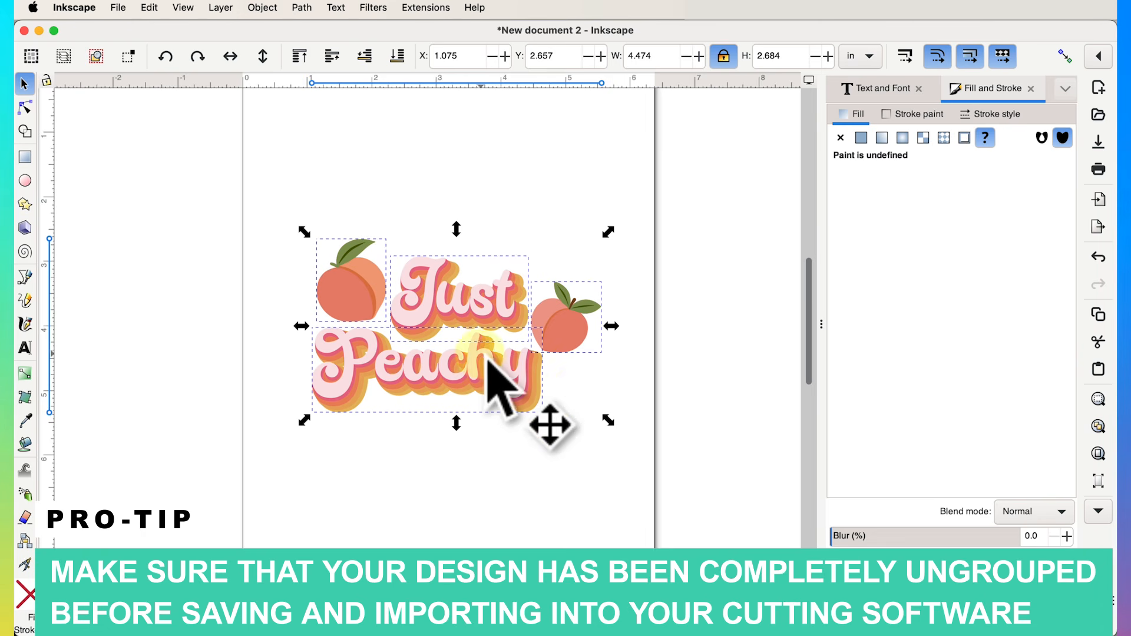
Ungroup all four groups of the pasted design into separate paths and deselect them.
right_click(478, 293)
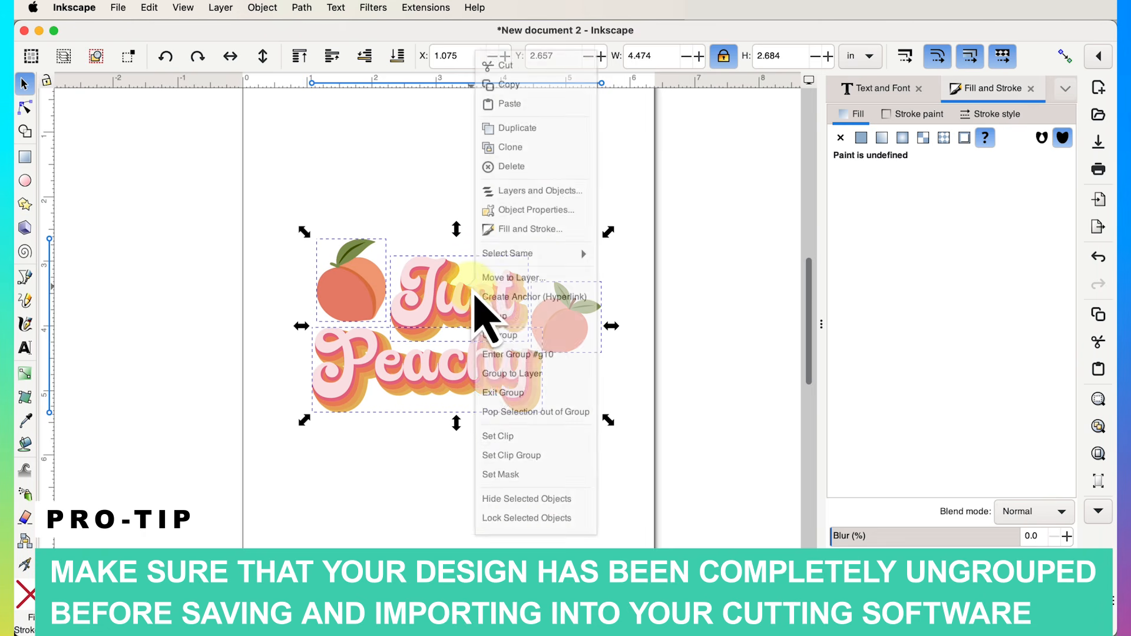
click(544, 340)
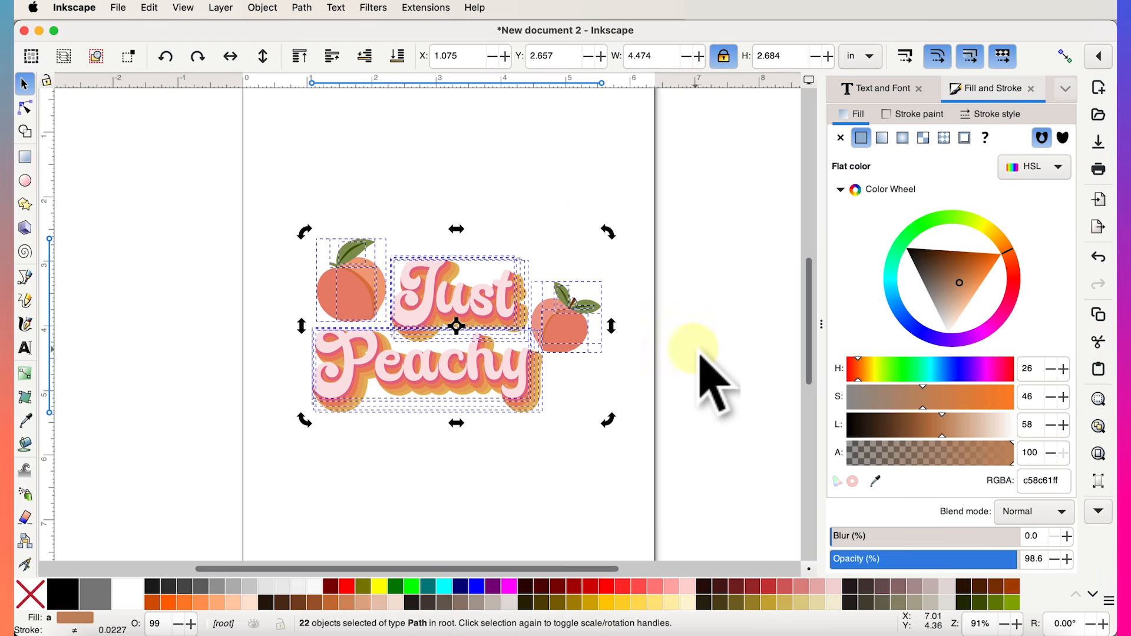
click(541, 200)
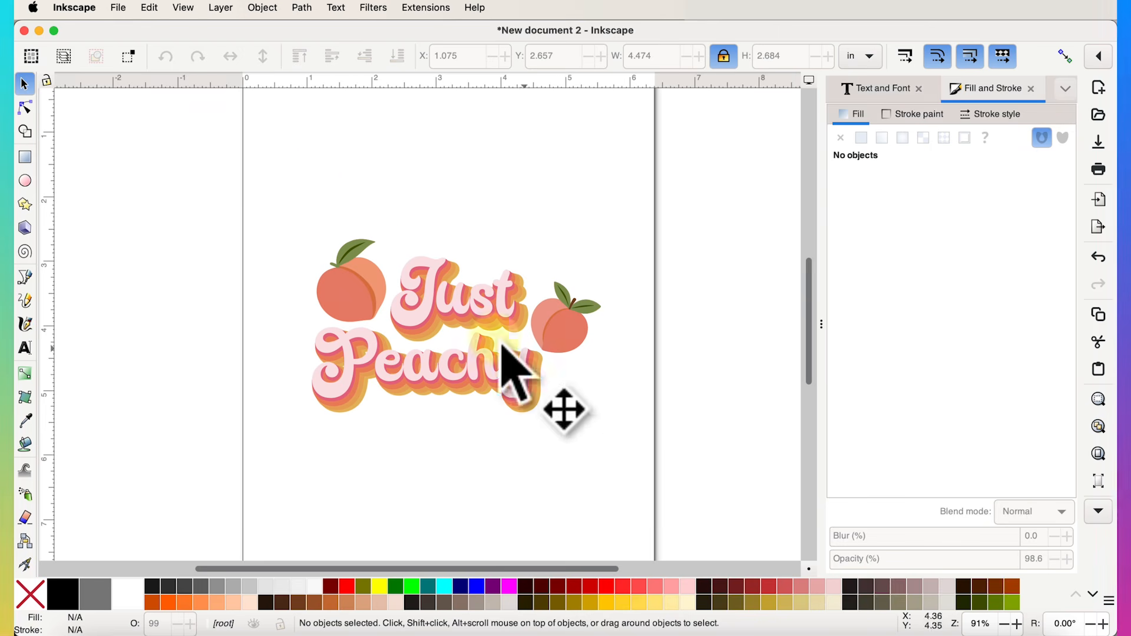
Save the new document as "Just Peachy Final 1.2.svg" in Plain SVG format.
click(119, 9)
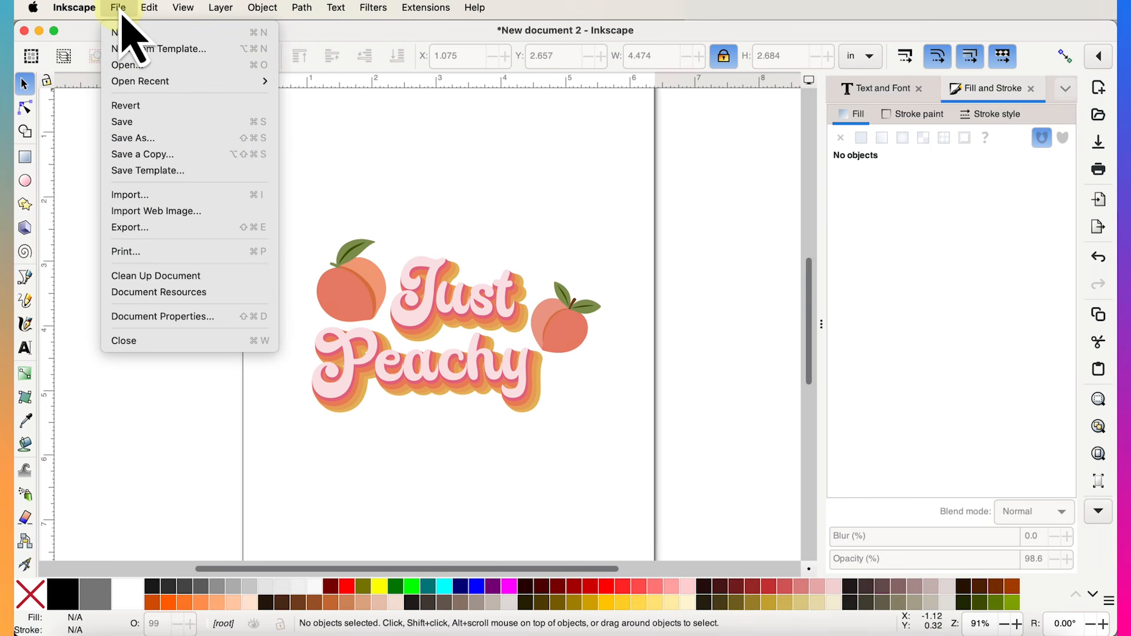
click(160, 138)
text(Just PEac)
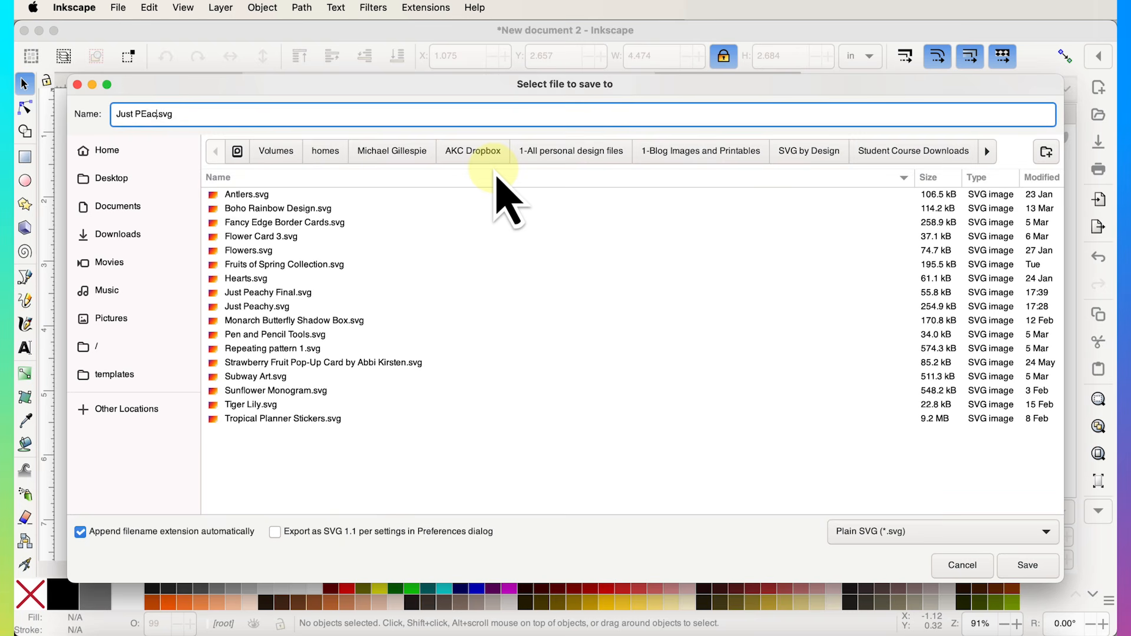
text(achy Final 1.2)
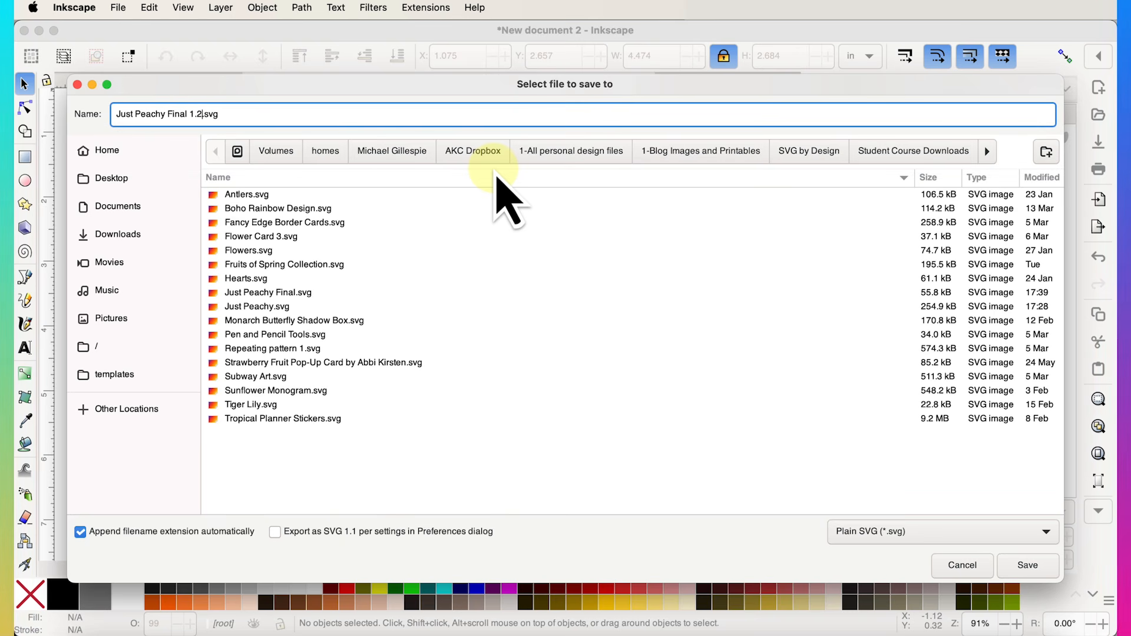
click(853, 544)
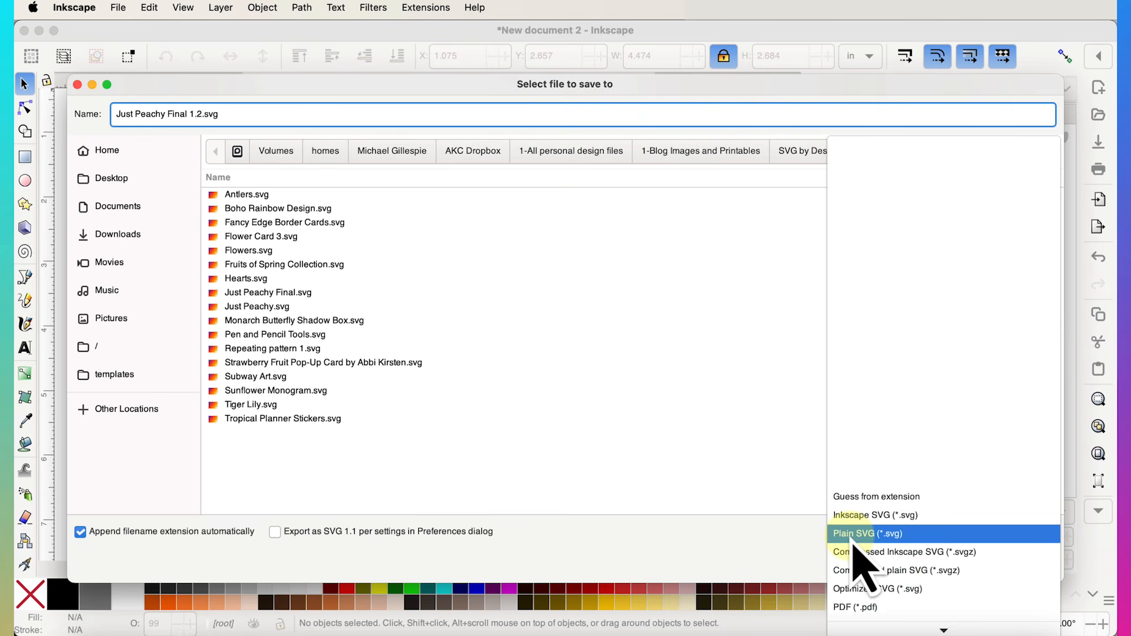
scroll(913, 507, down, 5)
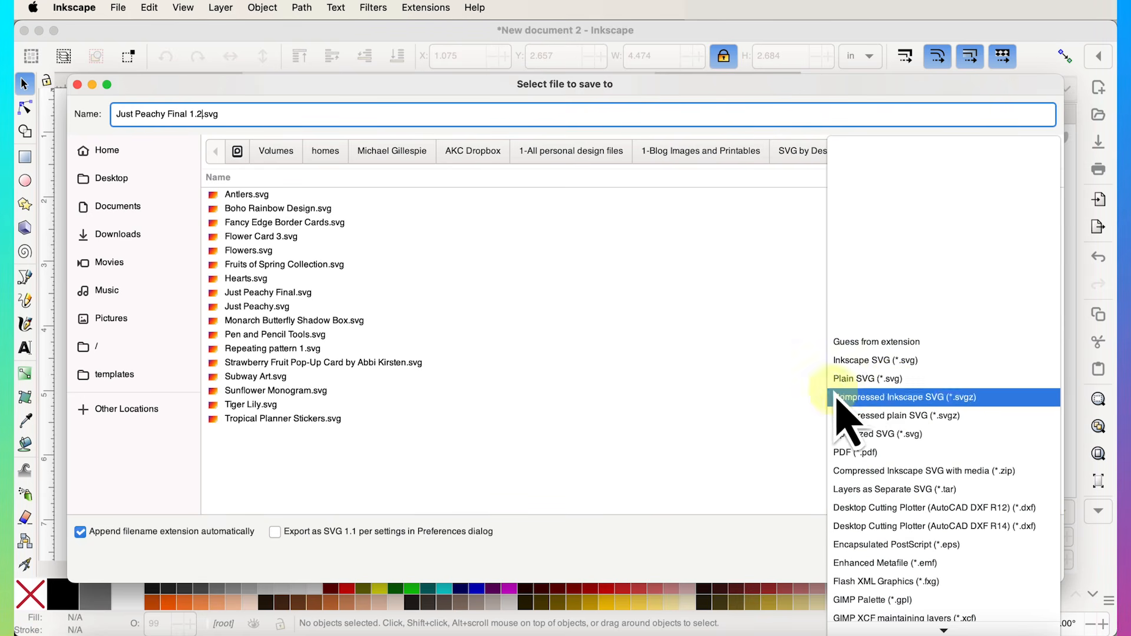
click(866, 378)
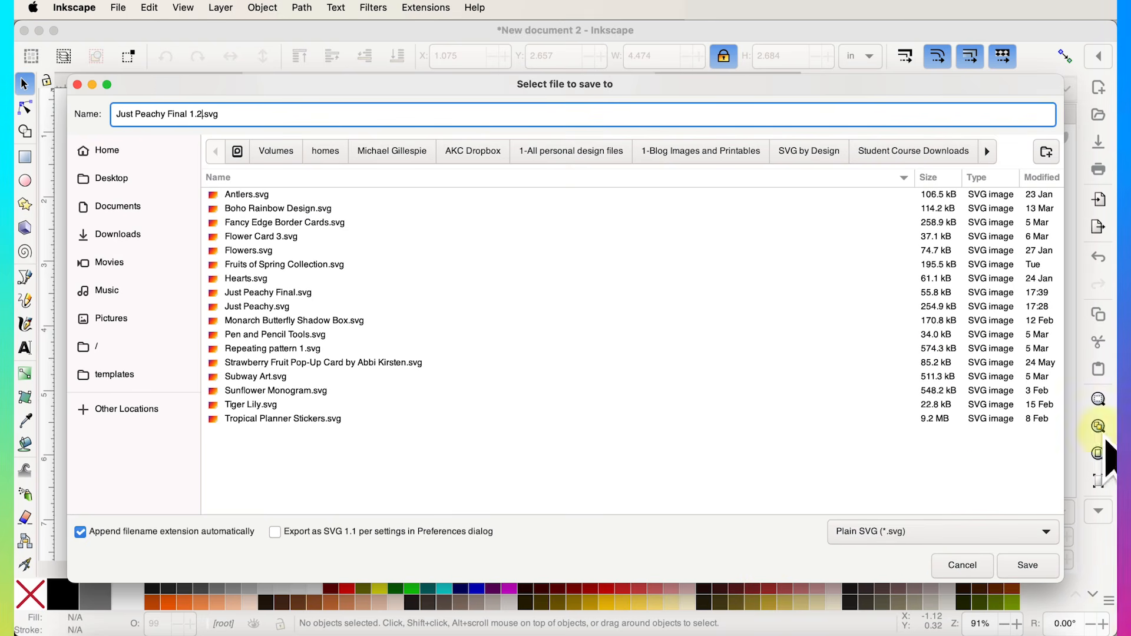
click(1027, 565)
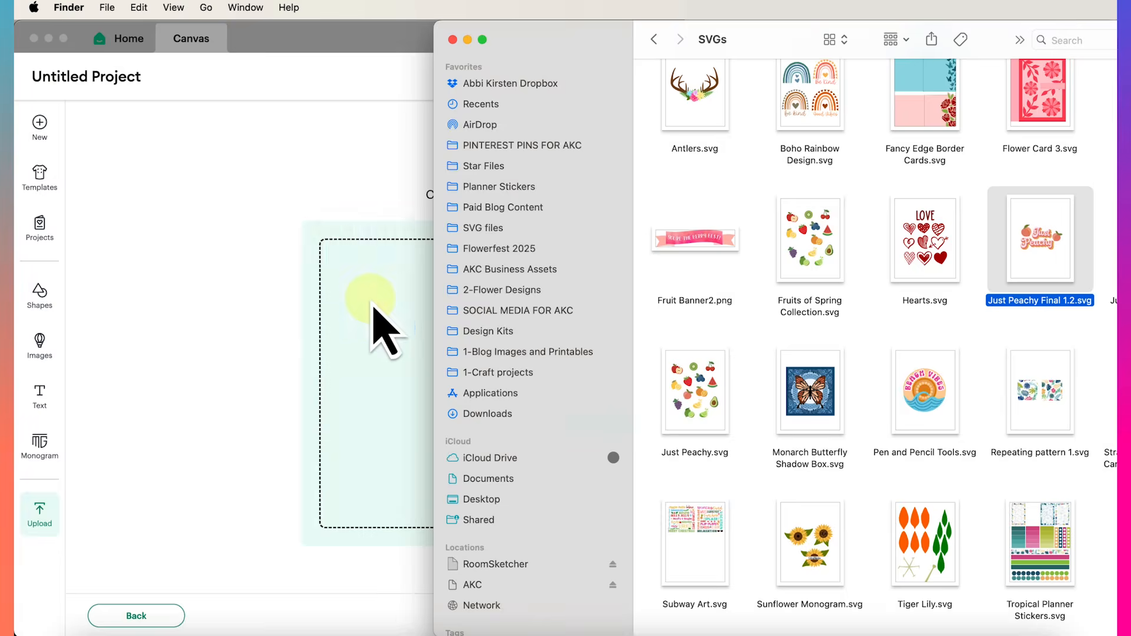
Upload Just Peachy Final 1.2.svg in Cricut Design Space, add it to the canvas, and move it to about X 5.3 in, Y 1 in.
drag(377, 318, 366, 366)
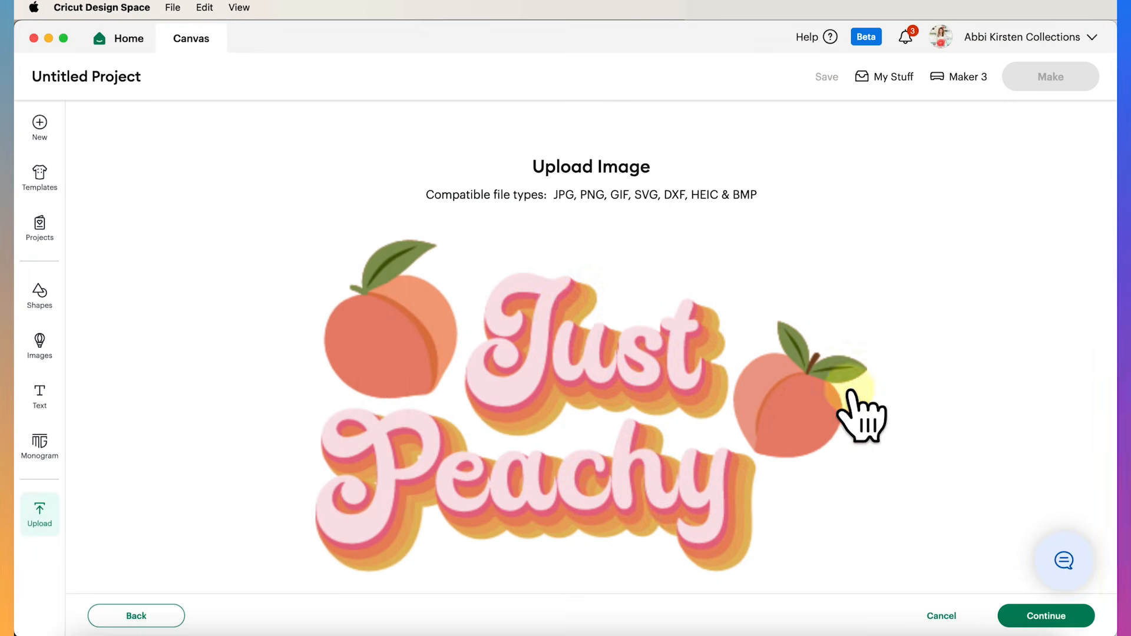
scroll(886, 335, down, 2)
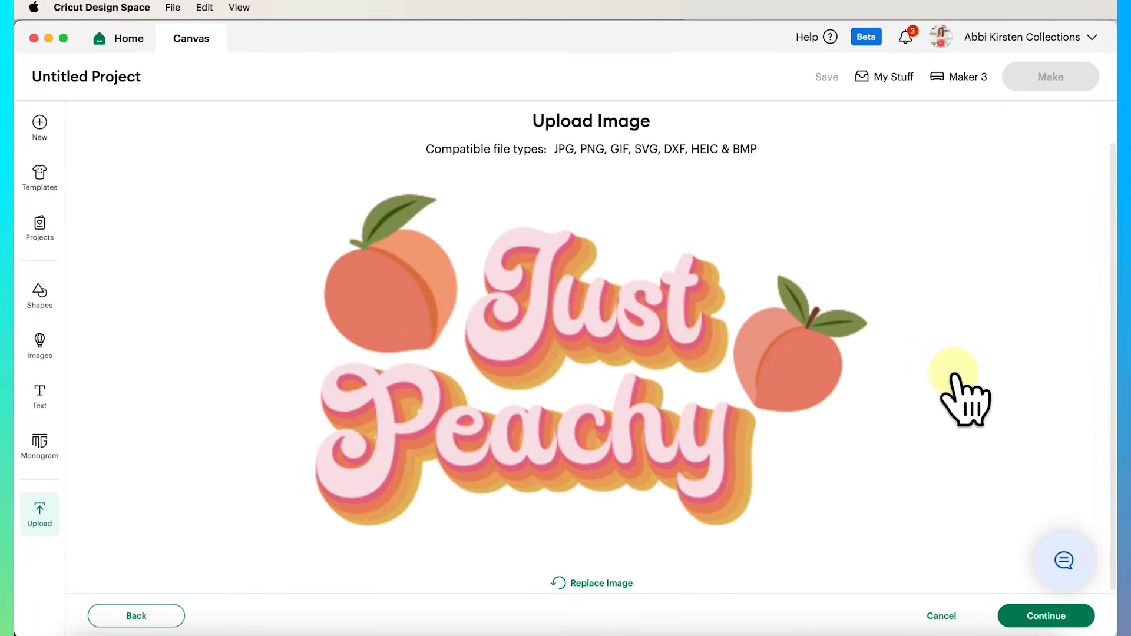
click(1040, 617)
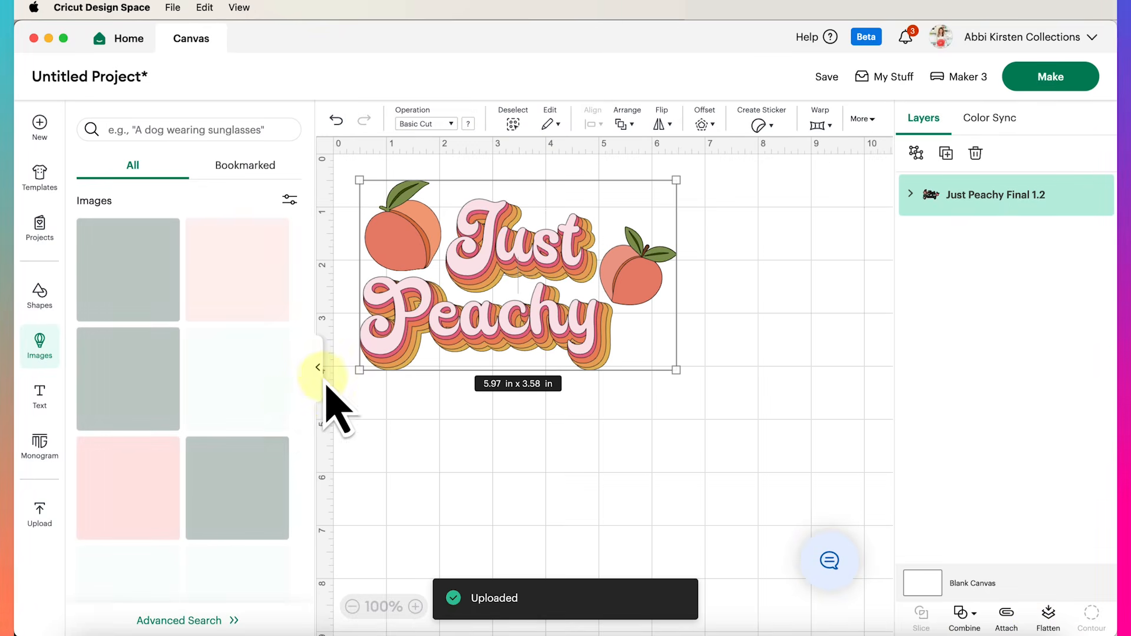
click(325, 386)
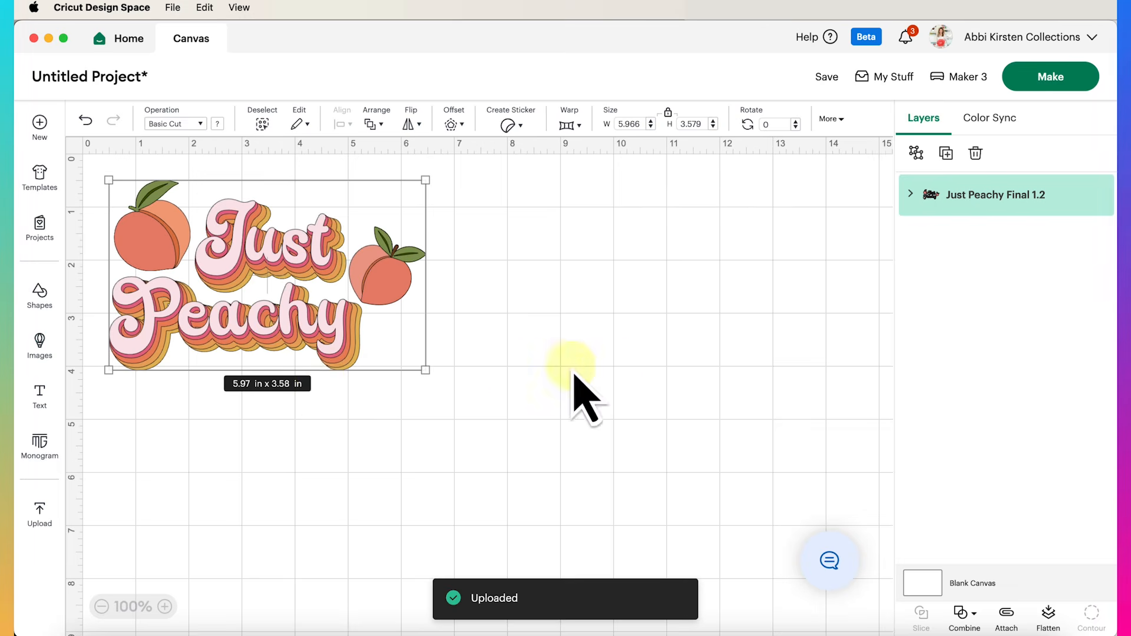
drag(235, 290, 488, 307)
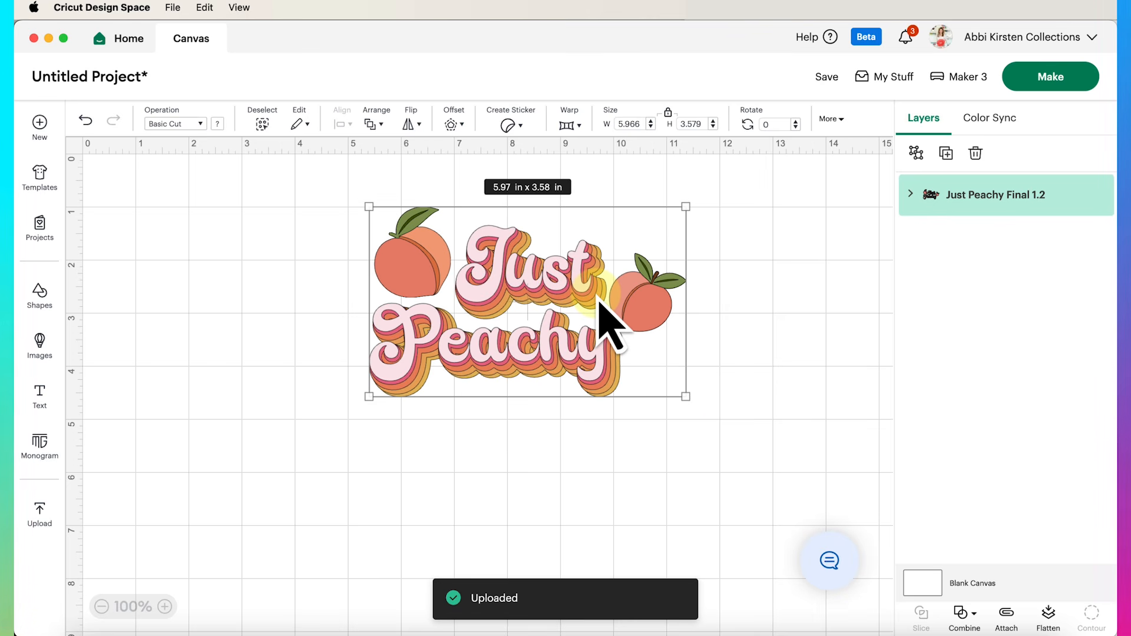